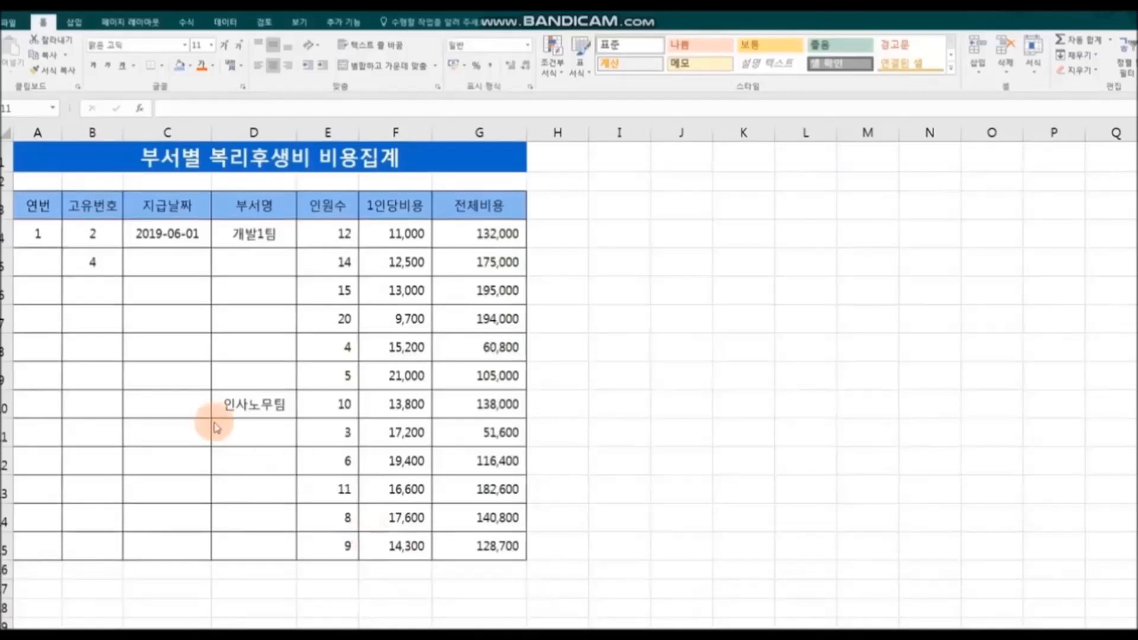
Fill the 연번 column from A4 down to A15 and switch the copied cells to a consecutive series
left_click(38, 234)
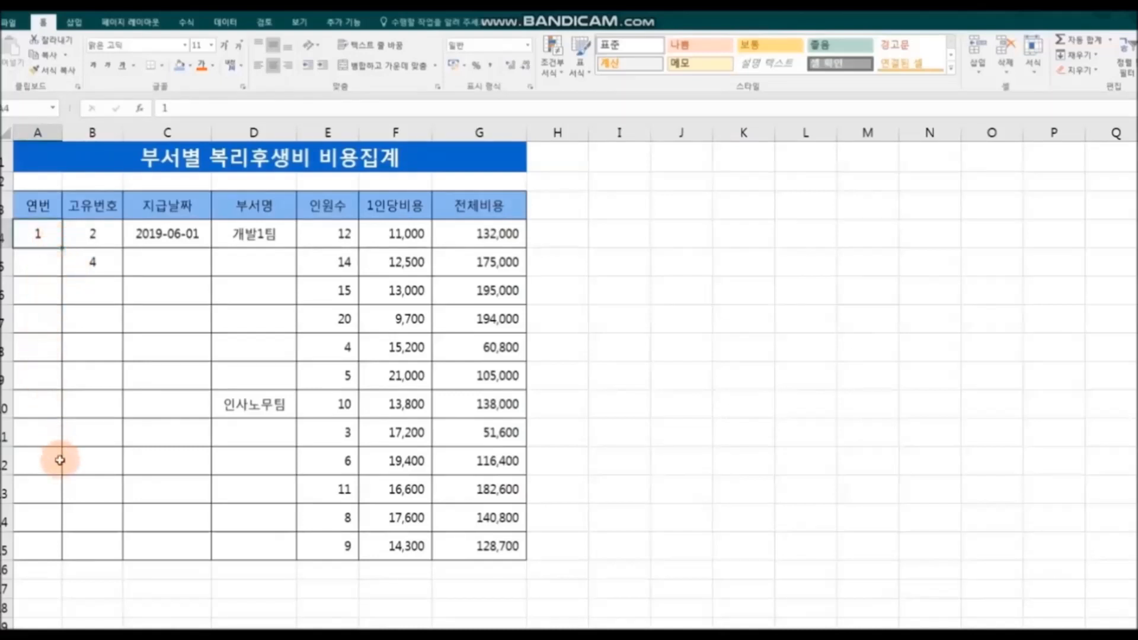
left_click_drag(64, 248, 66, 556)
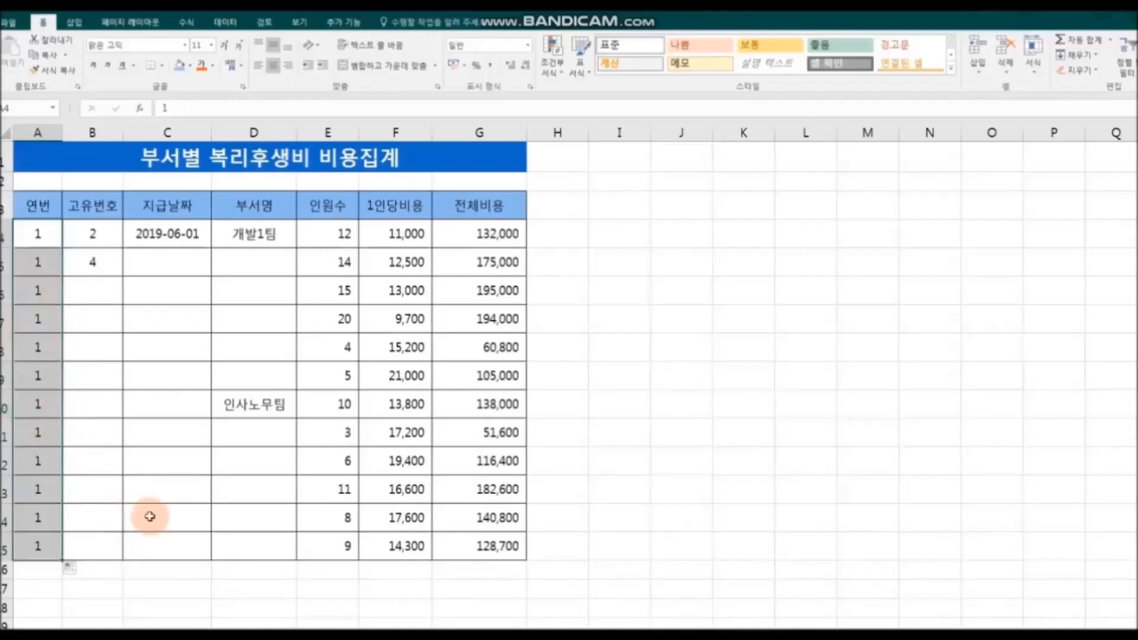
left_click(76, 572)
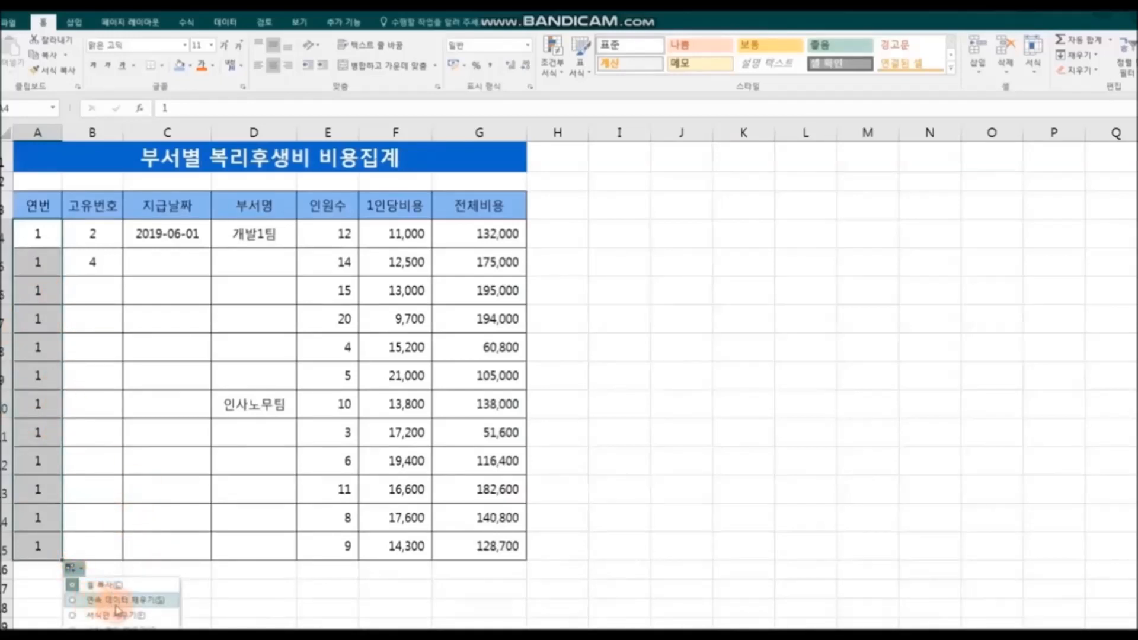
left_click(73, 601)
left_click(71, 602)
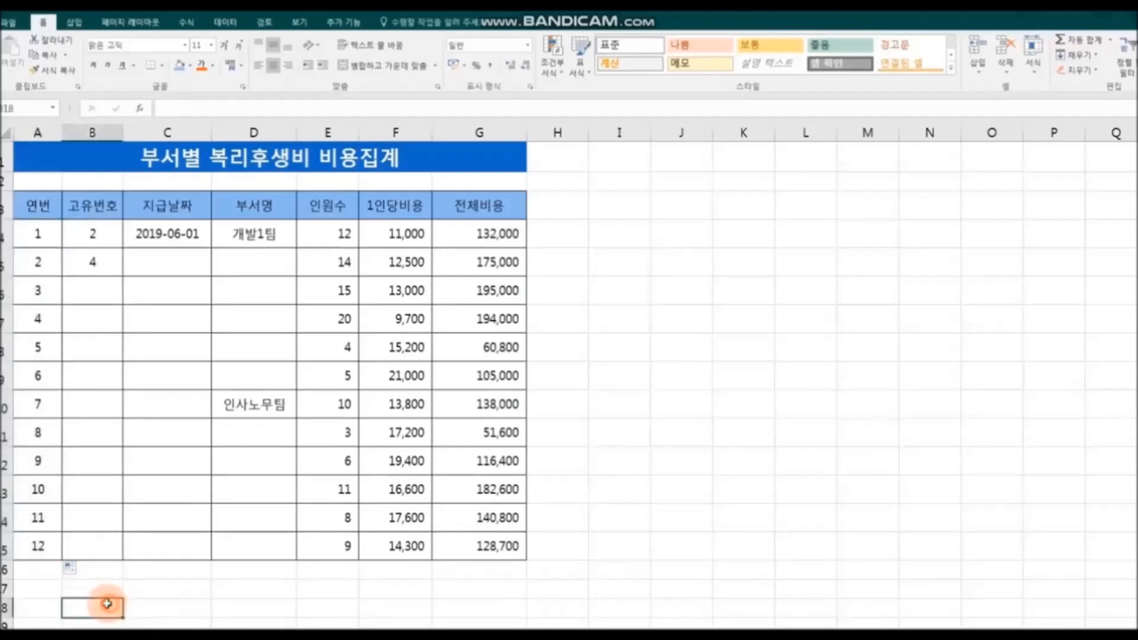
Clear the 연번 values in A5:A15, keeping only the 1 in A4
left_click_drag(36, 262, 39, 540)
key("Delete")
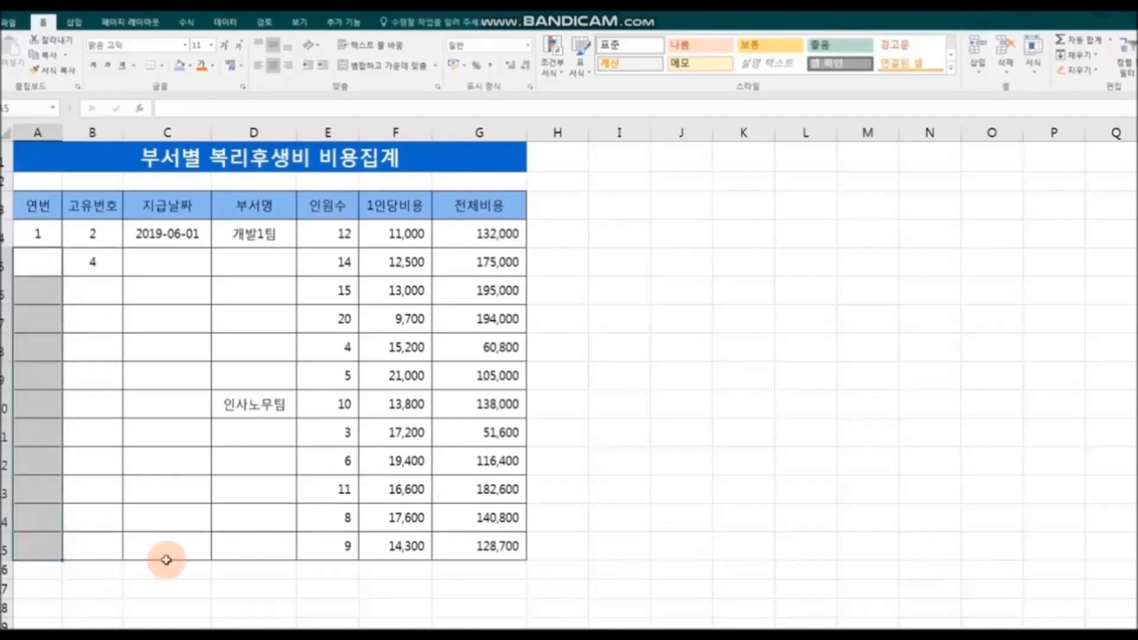
left_click(190, 589)
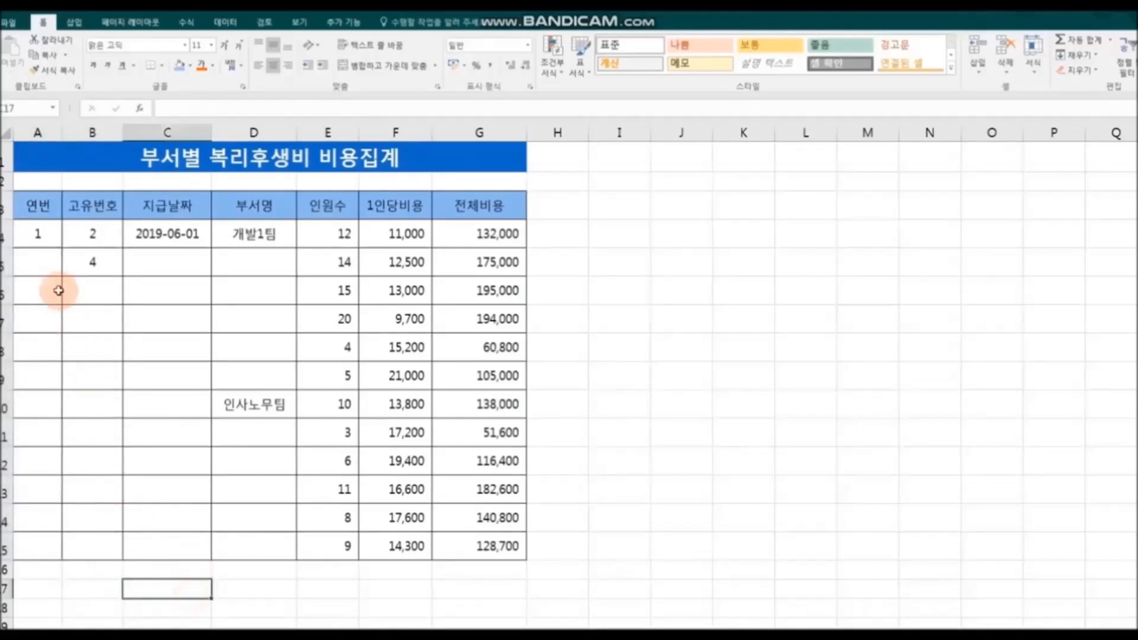
Extend the 1 in A4 directly as an increasing series from 1 to 12 down to A15, and clear A5:A15 again
left_click(45, 237)
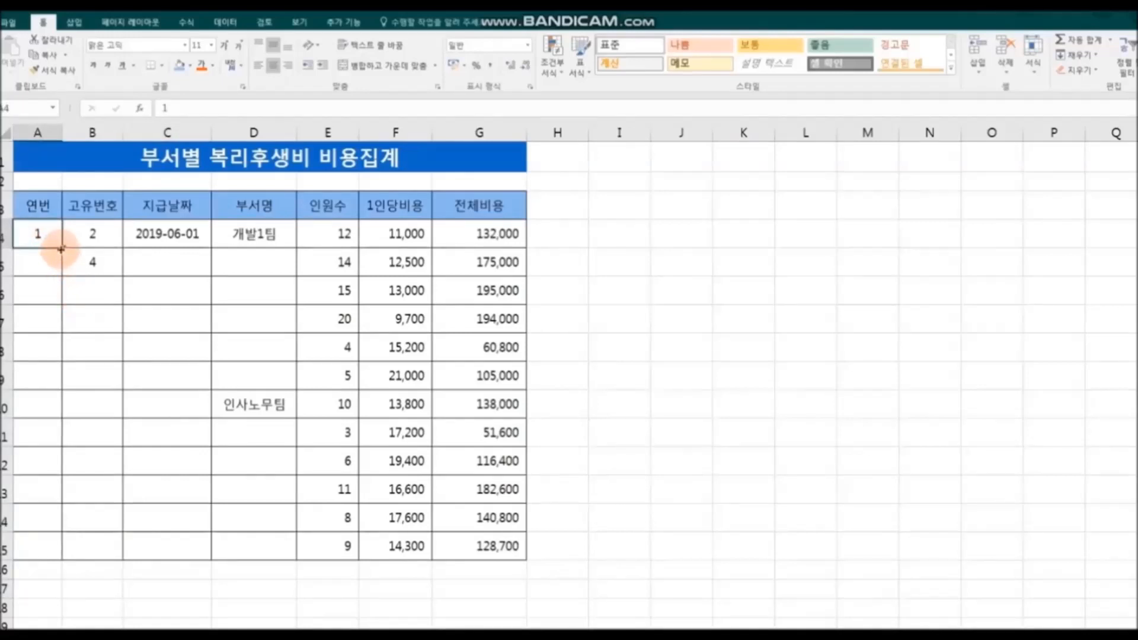
left_click_drag(61, 249, 54, 557)
left_click(229, 593)
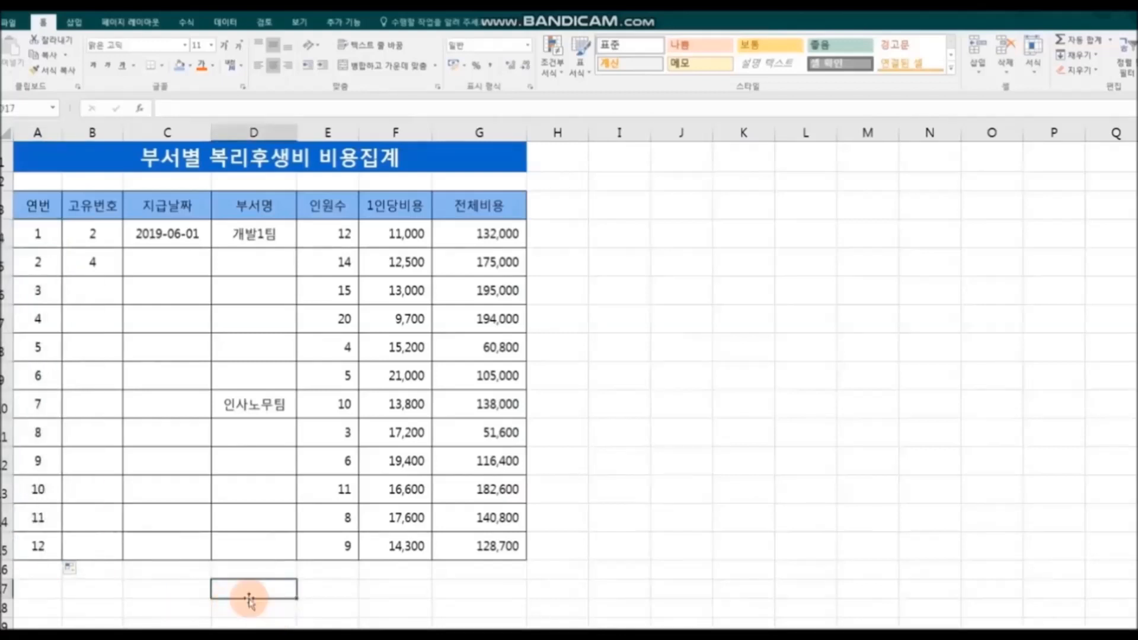
left_click_drag(43, 255, 37, 546)
key("Delete")
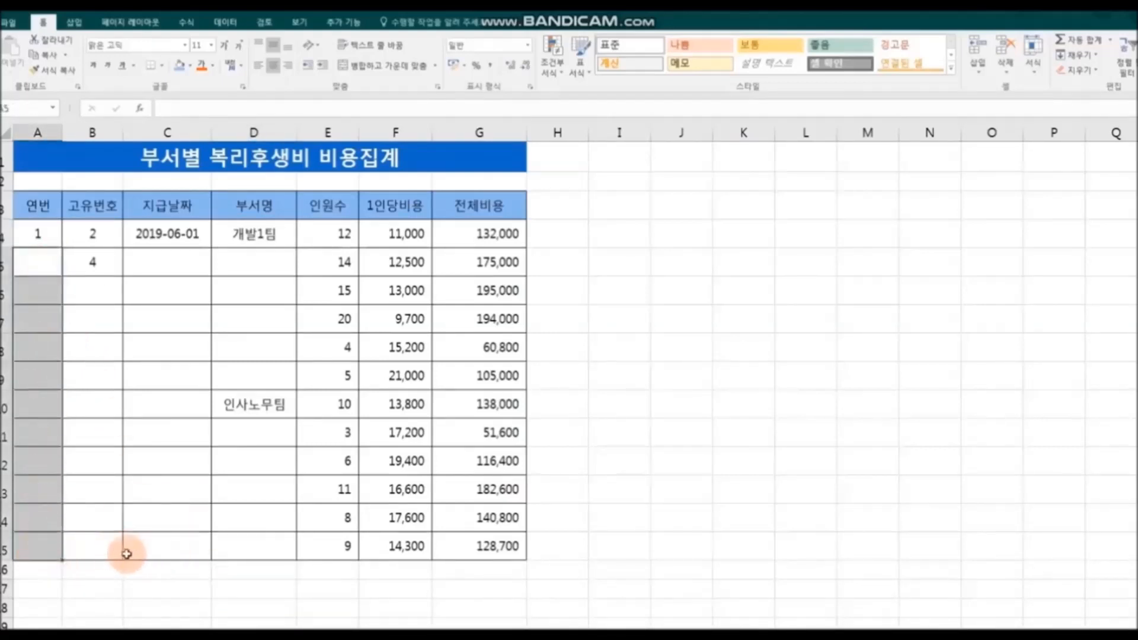
Enter 2 in A5 and extend the 1, 2 pattern of A4:A5 down to A15
left_click(27, 230)
left_click(31, 261)
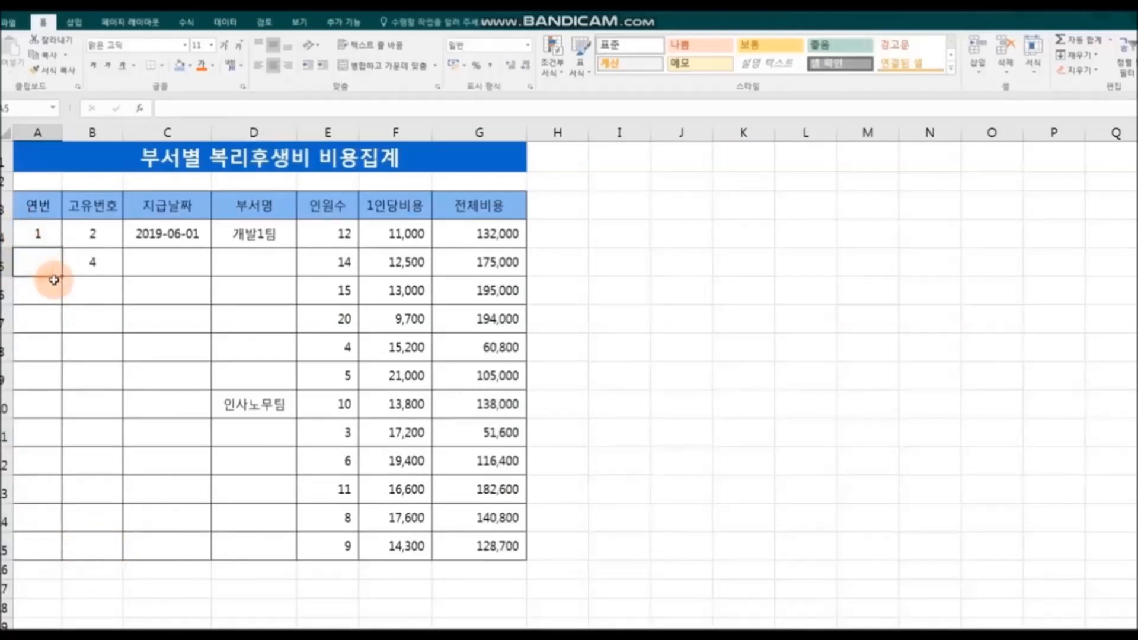
type("2")
left_click(112, 371)
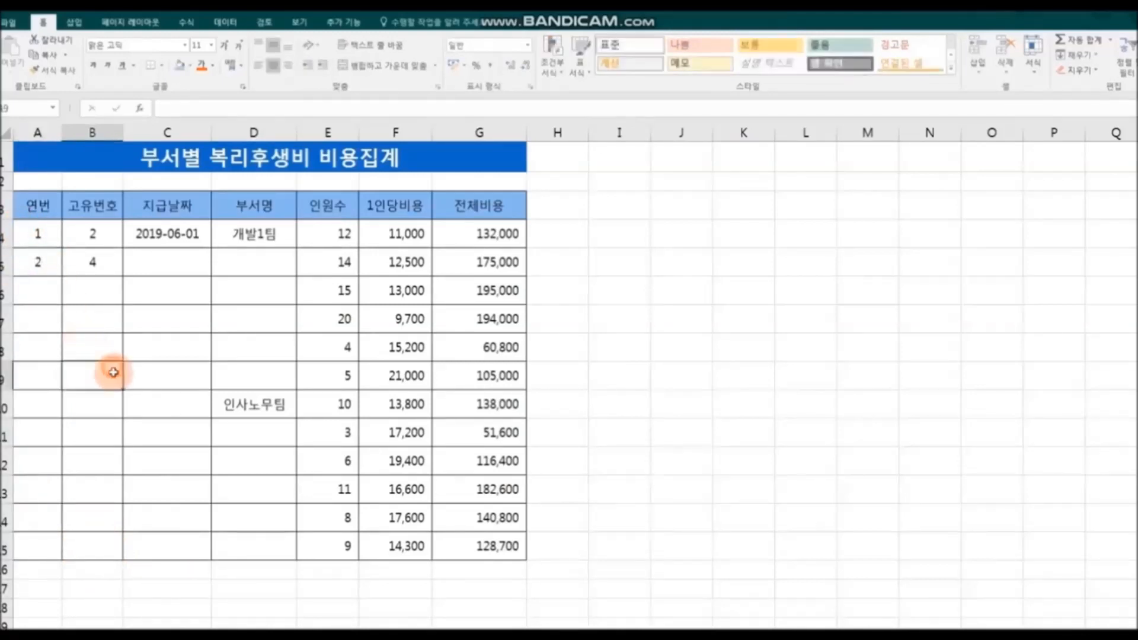
left_click(35, 244)
mouse_move(35, 243)
left_mouse_down()
mouse_move(63, 415)
mouse_move(62, 564)
left_mouse_up()
left_click(196, 595)
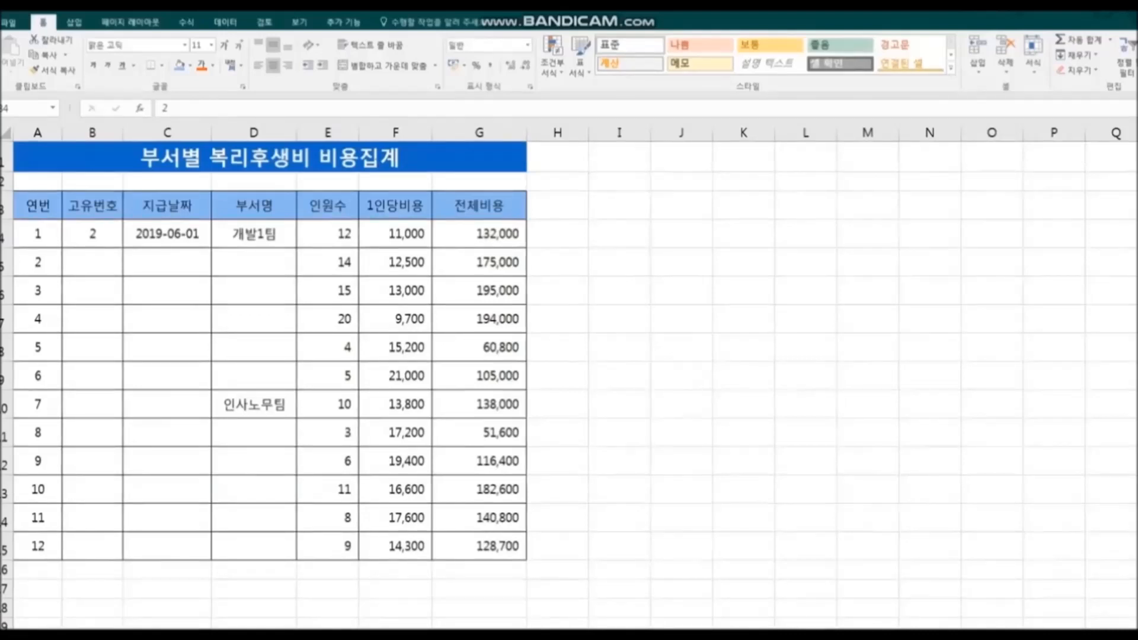
Enter 4 in B5 as the second value of the 고유번호 column
left_click(77, 237)
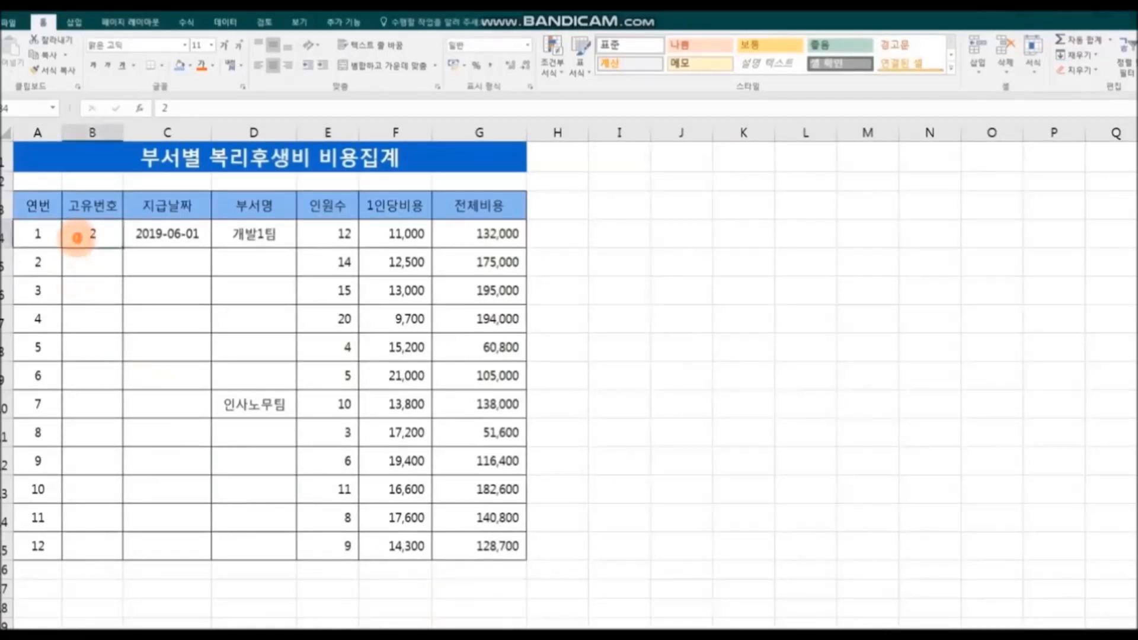
left_click(143, 283)
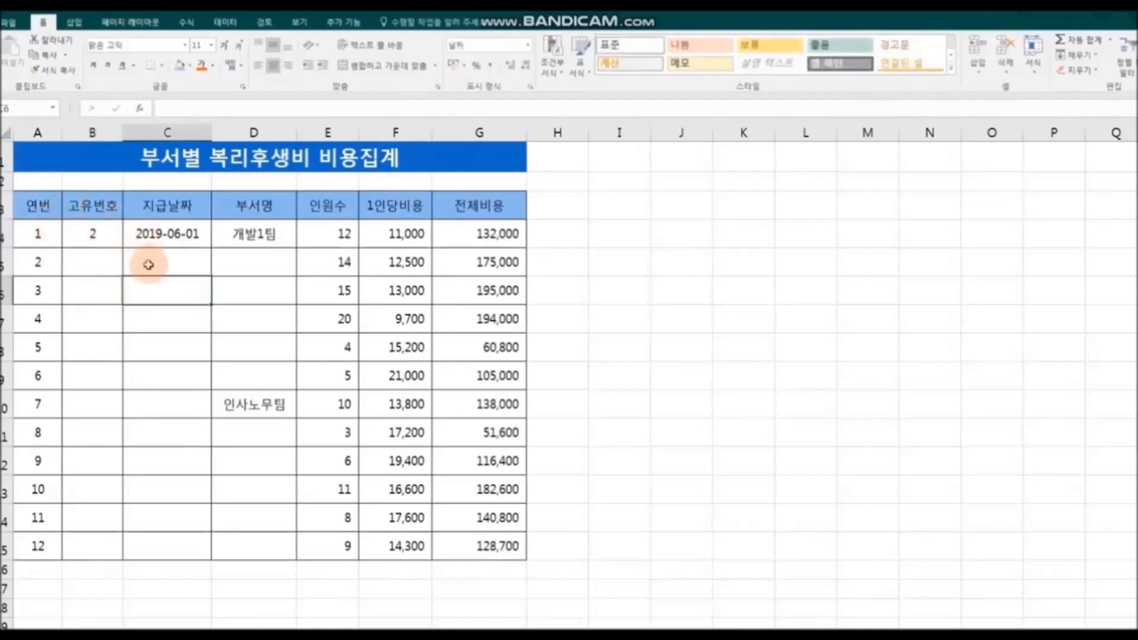
left_click(105, 232)
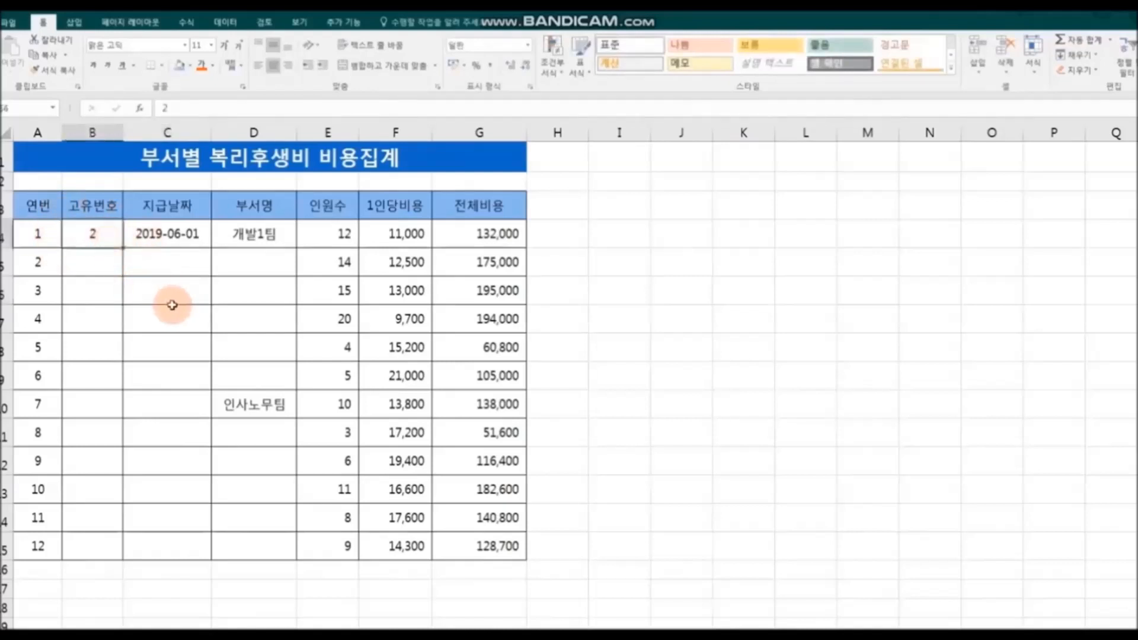
left_click(99, 265)
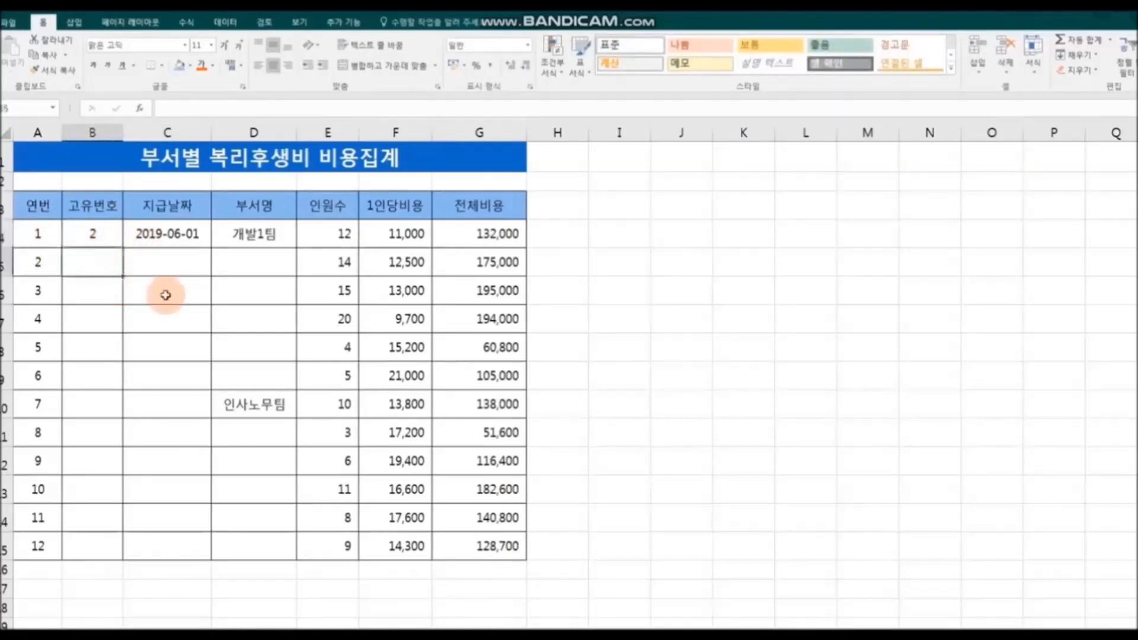
type("4")
left_click(137, 329)
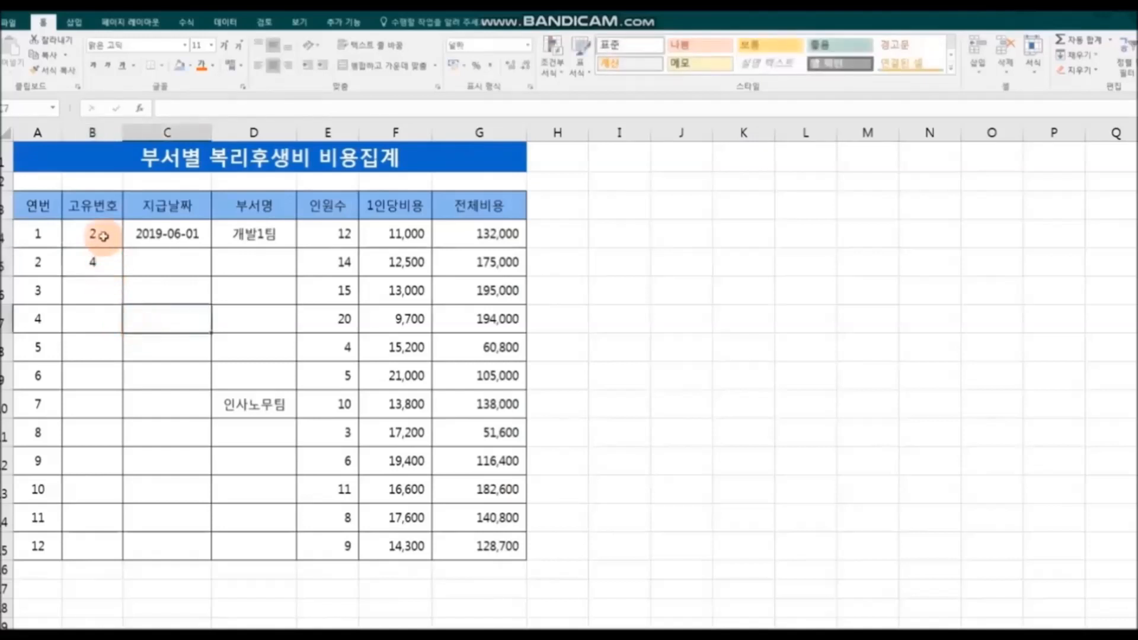
Extend the 2, 4 pattern of B4:B5 down to B15, and clear B5:B15
left_click_drag(94, 231, 102, 261)
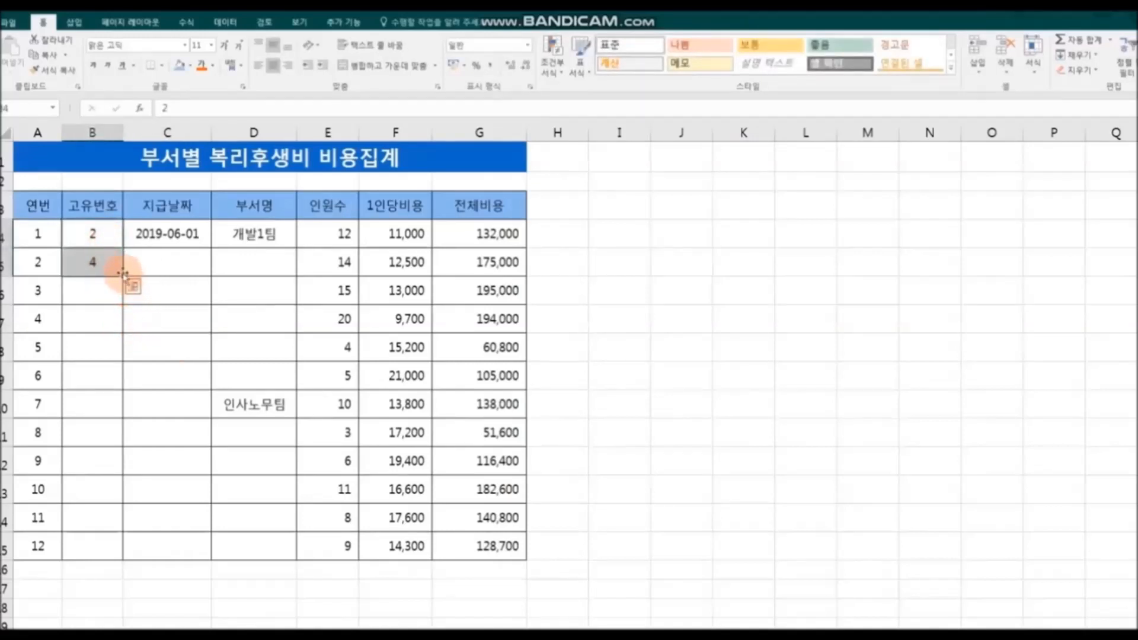
left_click_drag(123, 278, 123, 560)
left_click(256, 571)
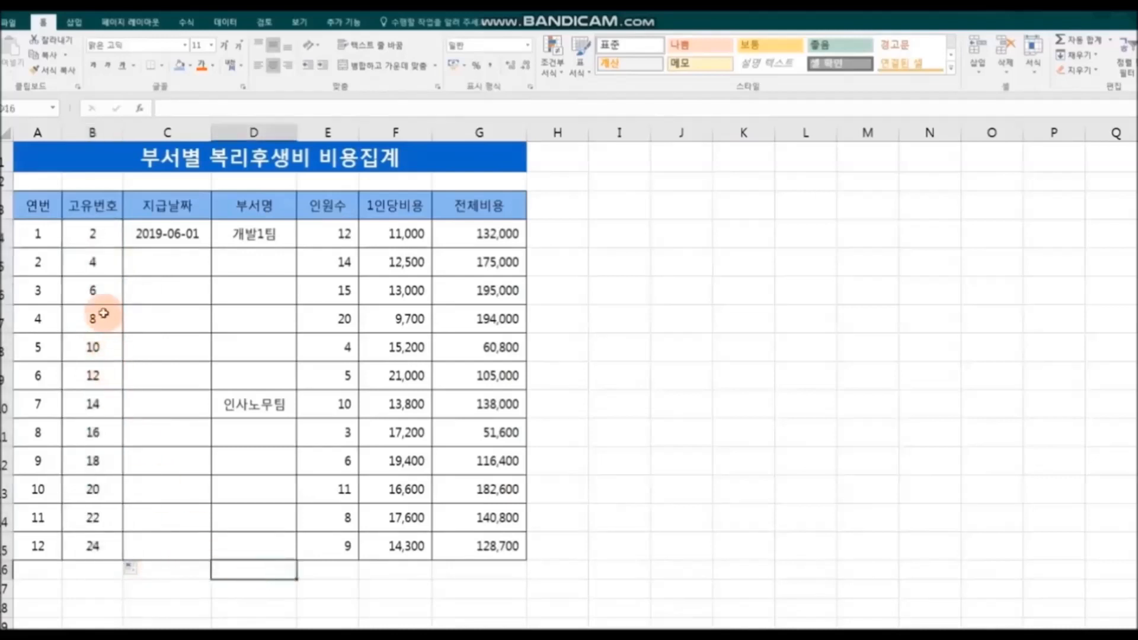
left_click_drag(100, 258, 92, 543)
key("Delete")
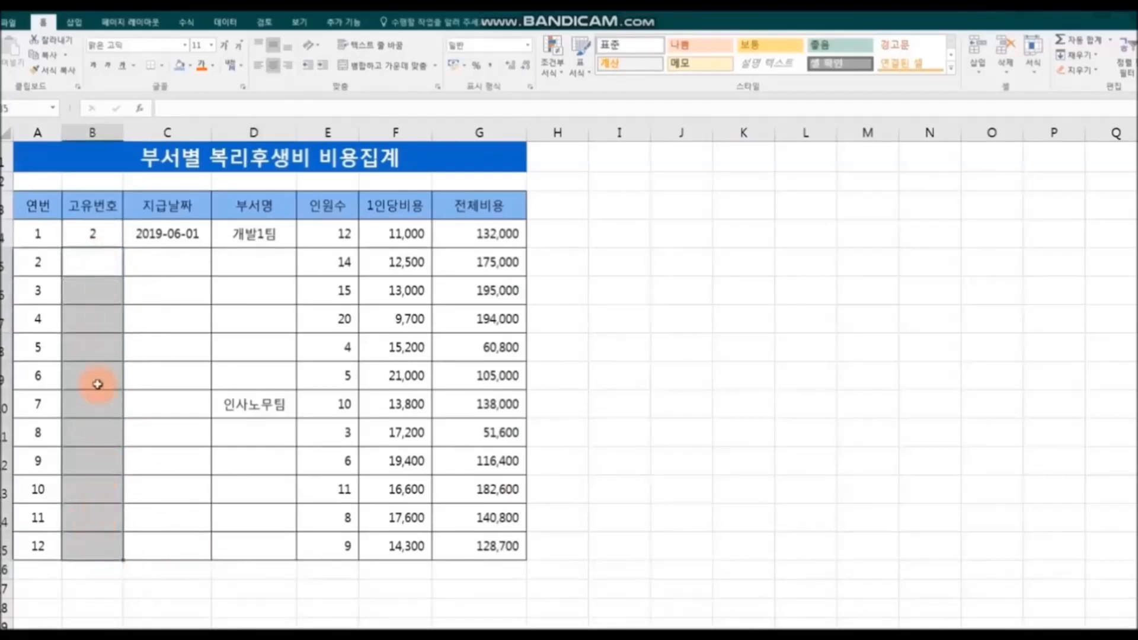
Enter 7 in B5 and extend the 2, 7 pattern of B4:B5 down to B15
left_click(98, 263)
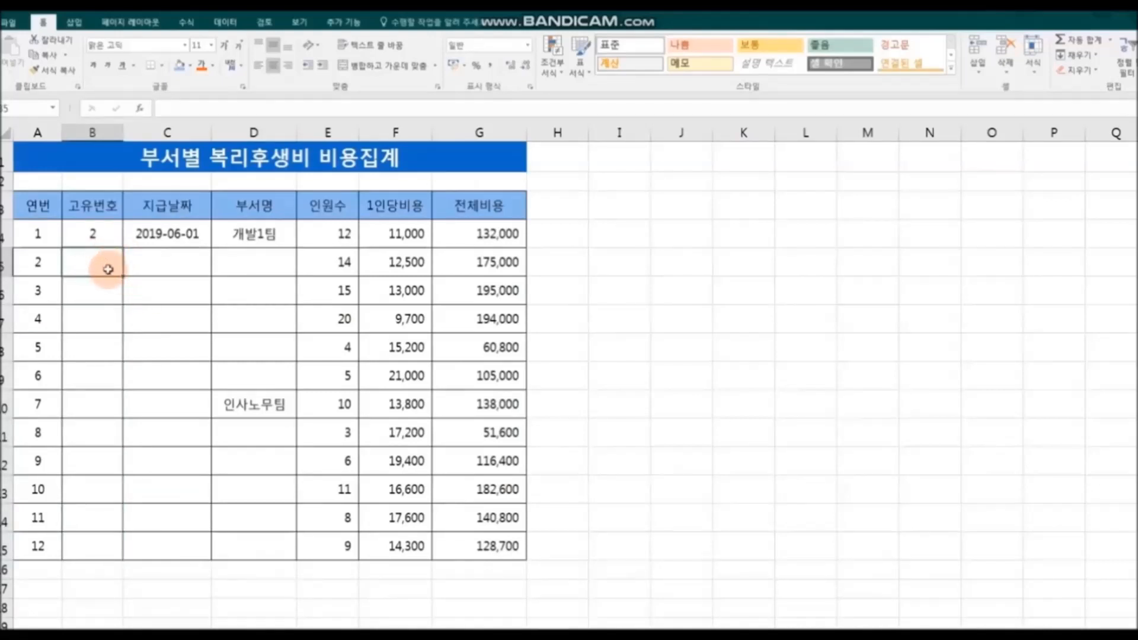
type("7")
left_click(161, 298)
left_click_drag(101, 234, 145, 548)
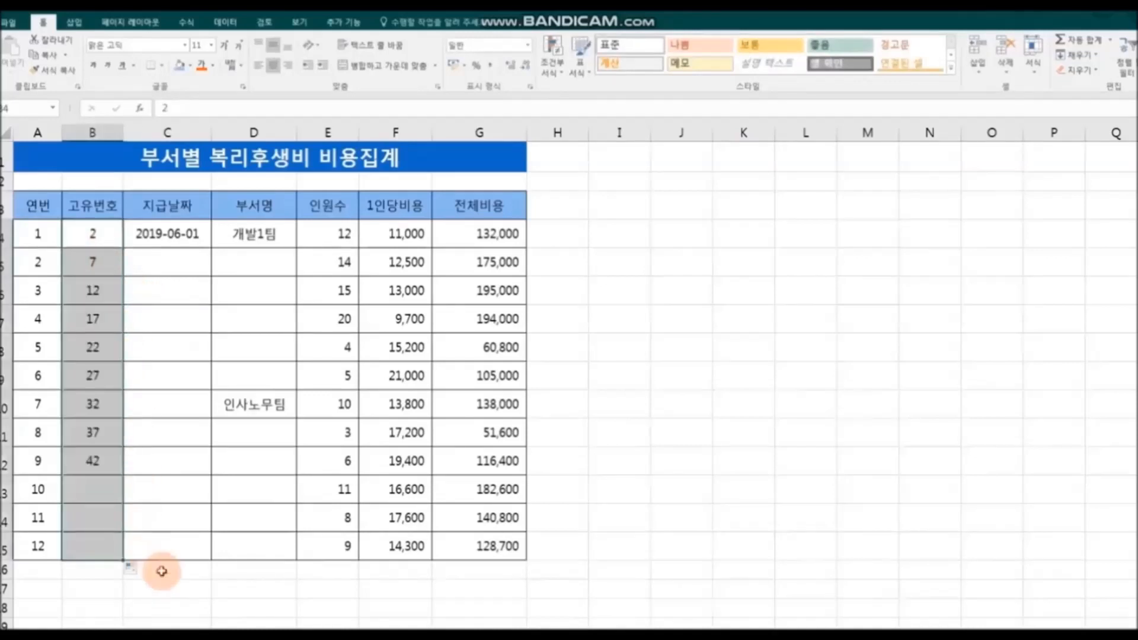
left_click(220, 570)
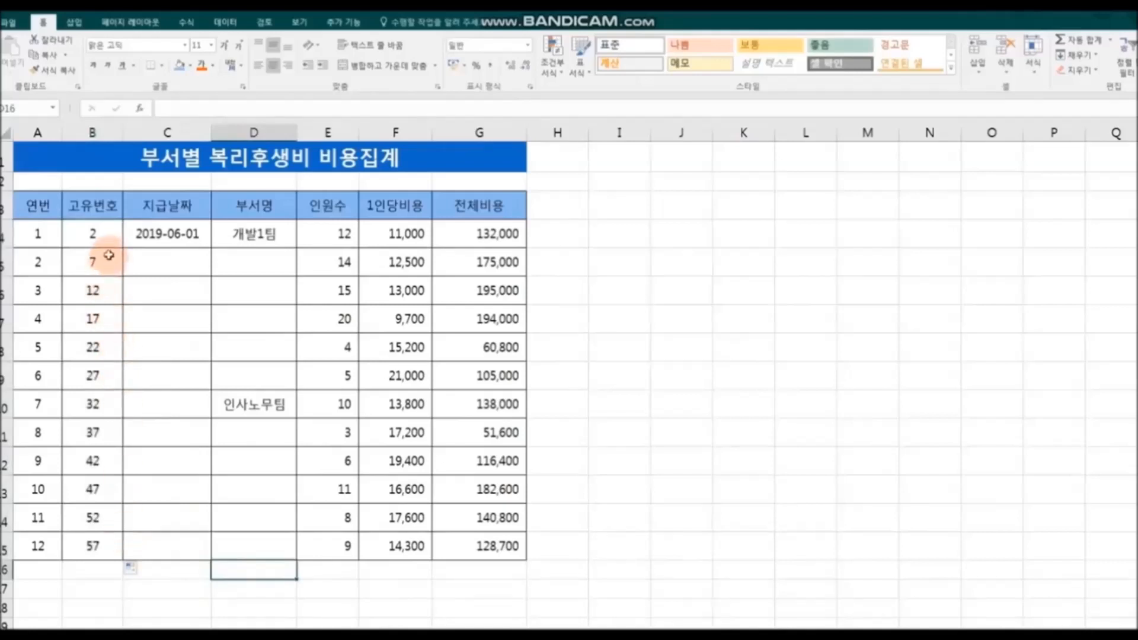
Clear the 고유번호 values in B5:B15 and set B4 to 3
left_click_drag(107, 260, 106, 542)
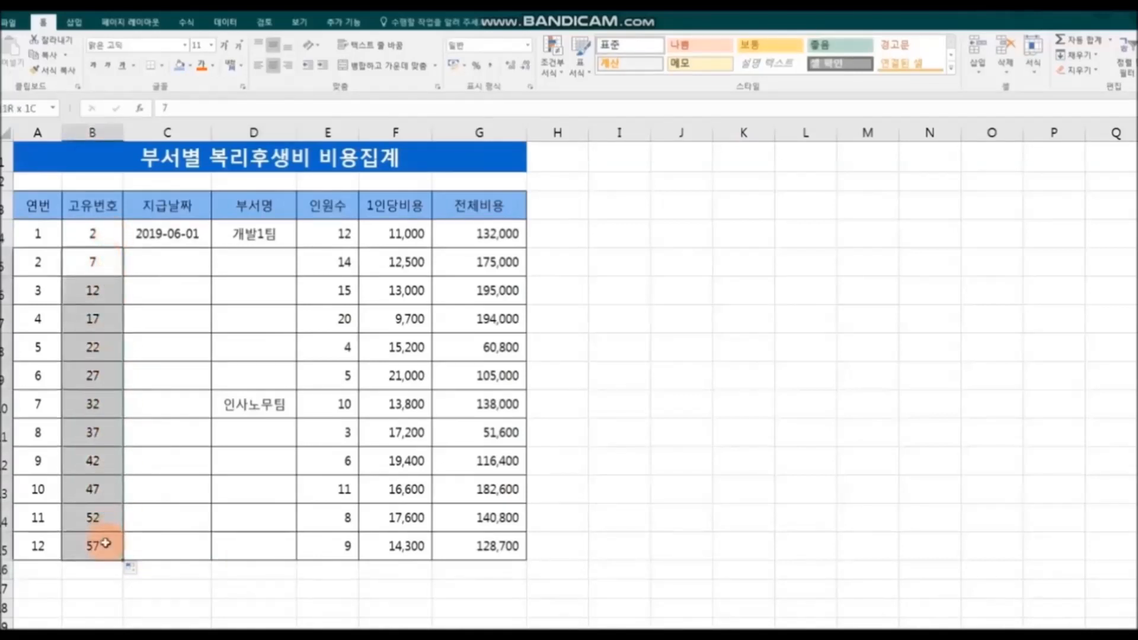
key("Delete")
left_click(101, 237)
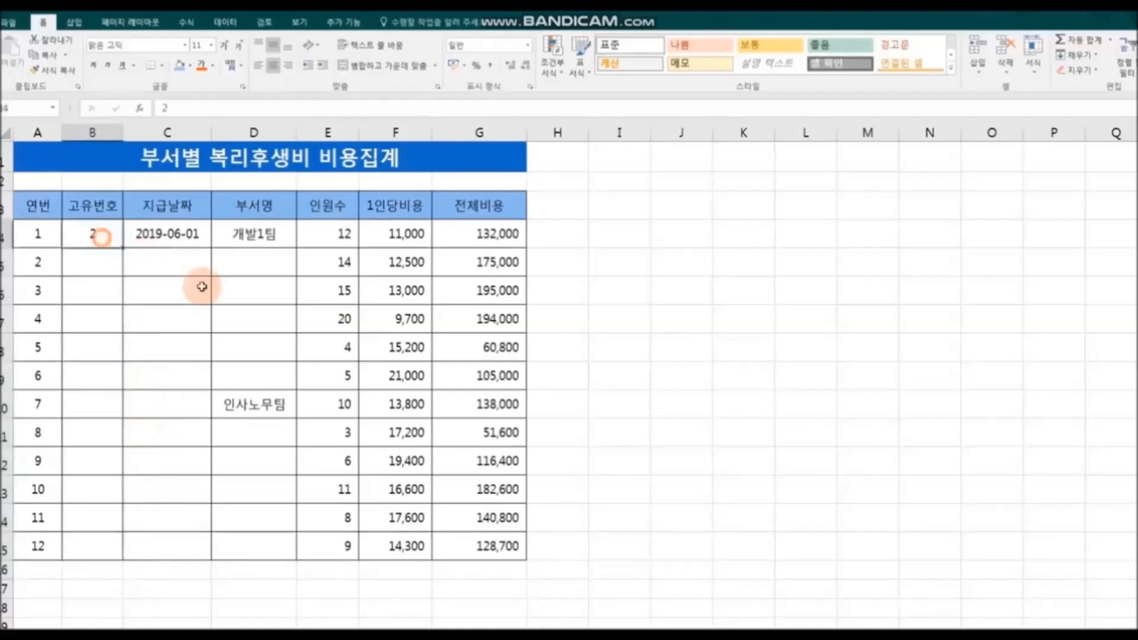
type("3")
left_click(215, 287)
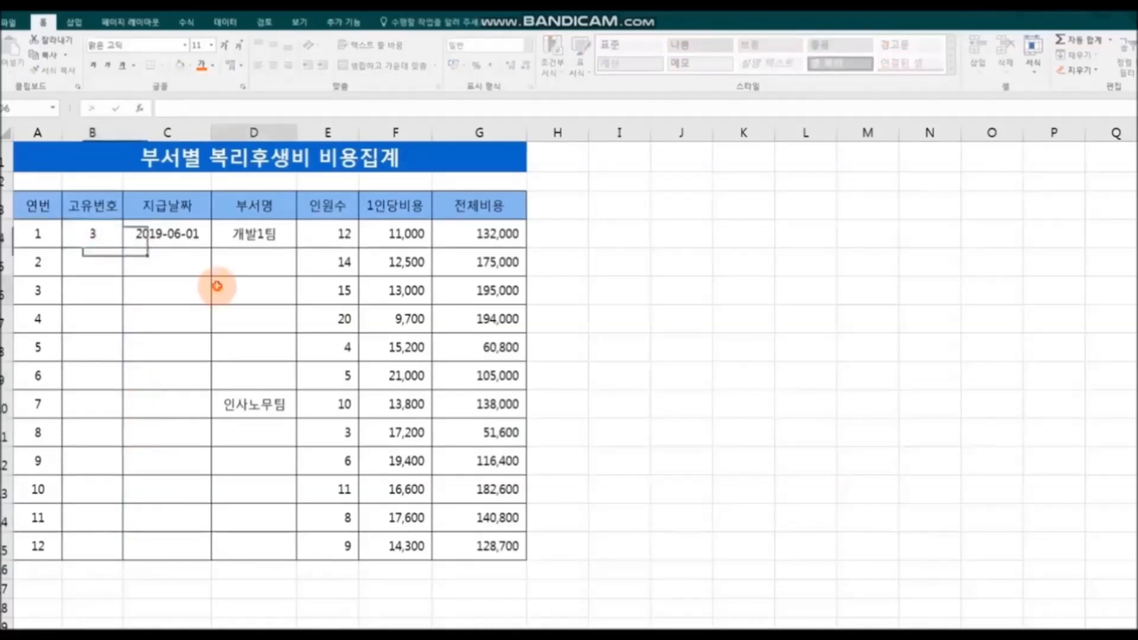
Enter 5 in B5 and extend the 3, 5 pattern of B4:B5 down to B15
left_click(89, 257)
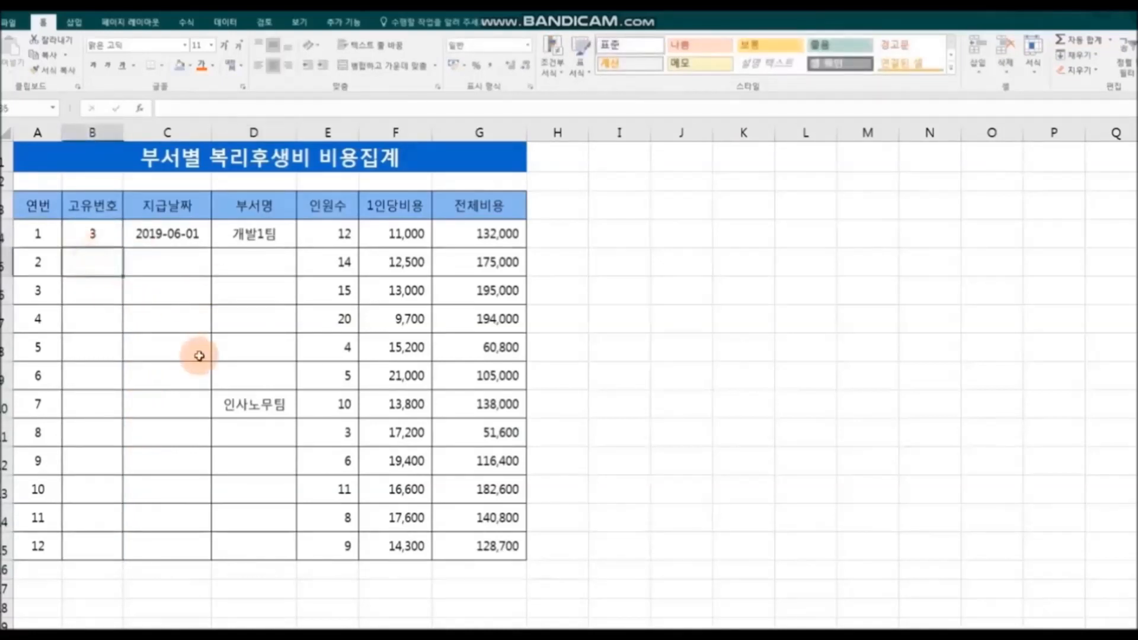
type("5")
left_click(157, 345)
left_click_drag(89, 232, 123, 557)
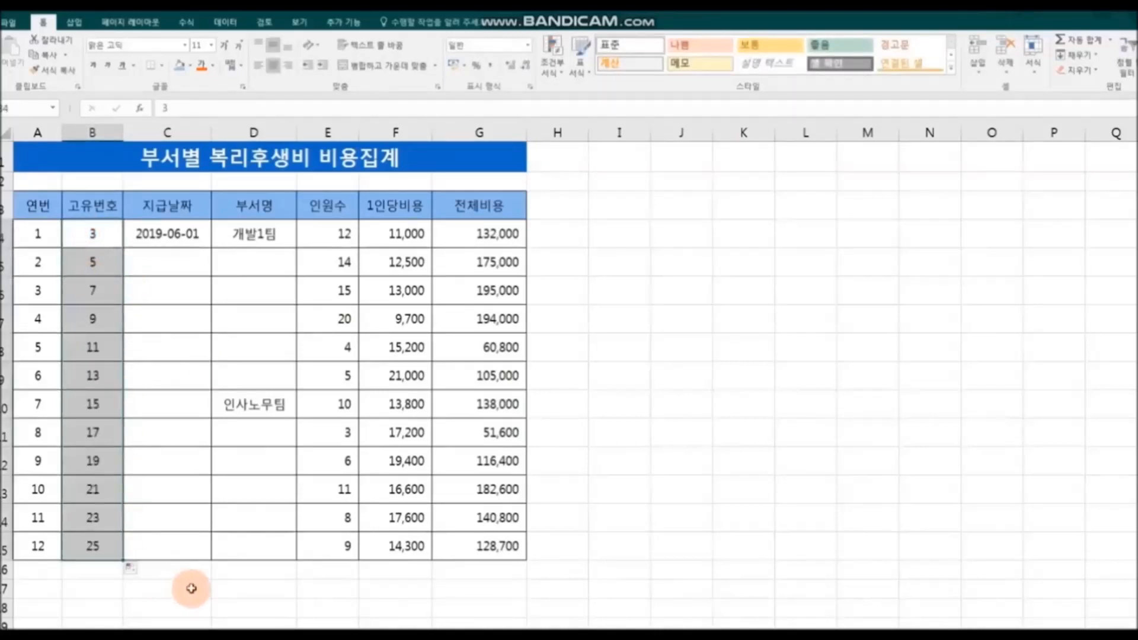
left_click(230, 582)
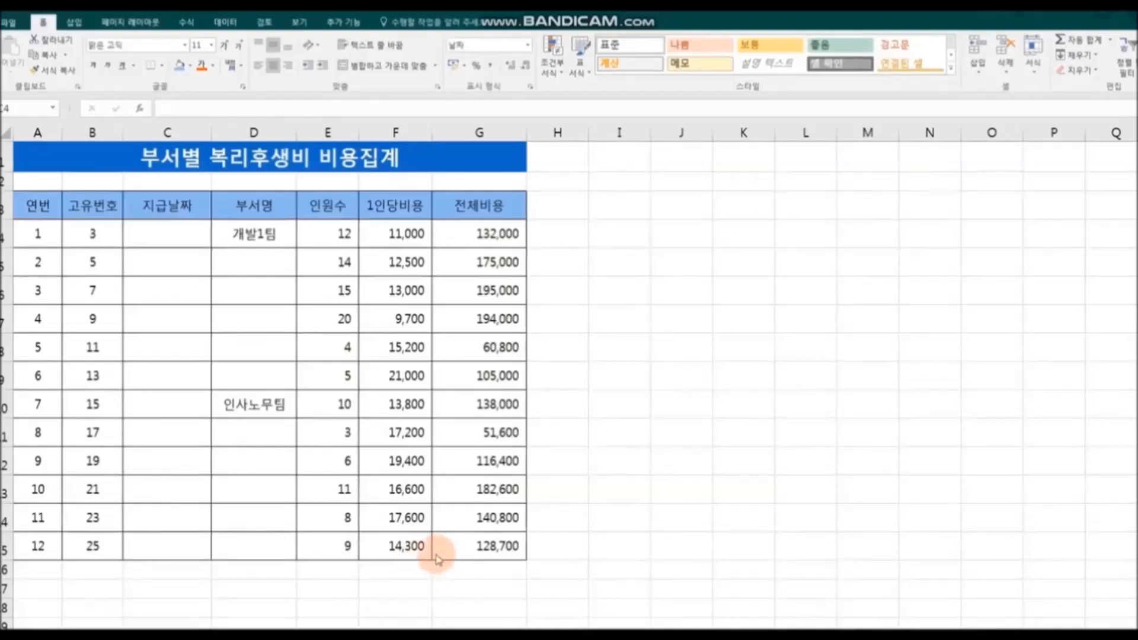
Enter the date 2021/11/11 in C4 as the first 지급날짜 value
left_click(160, 234)
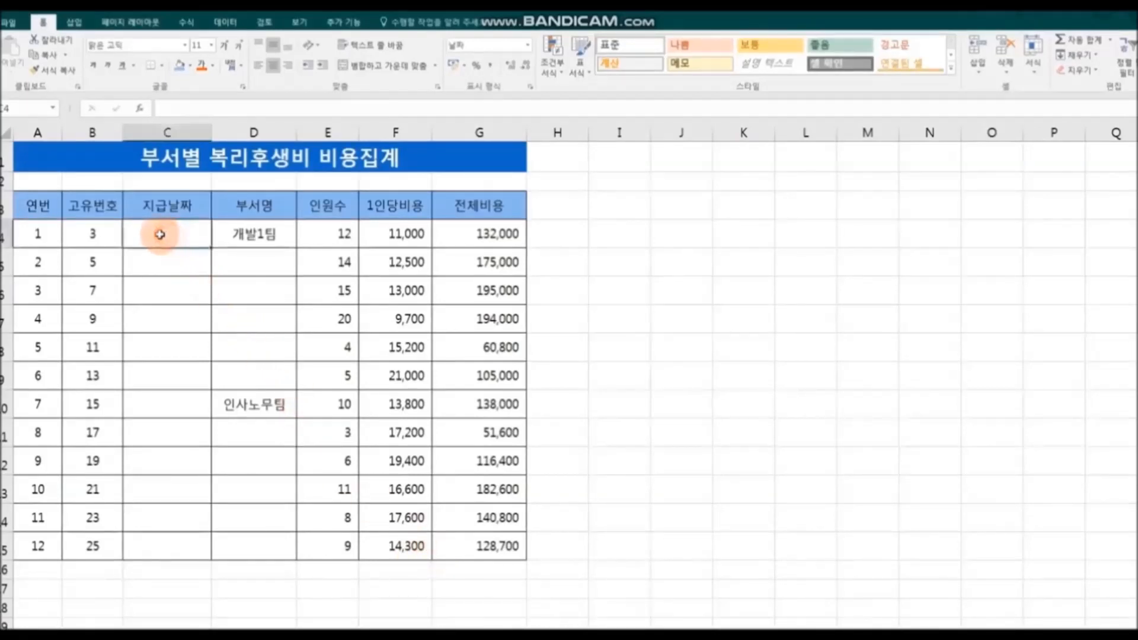
type("2021")
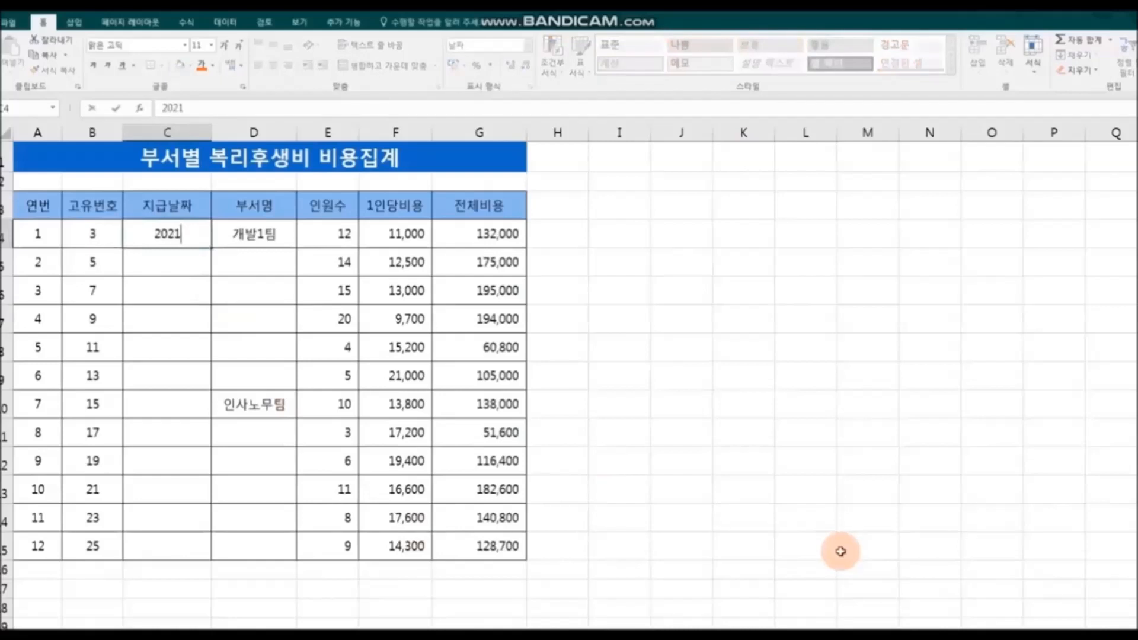
type("/11/11")
key("Return")
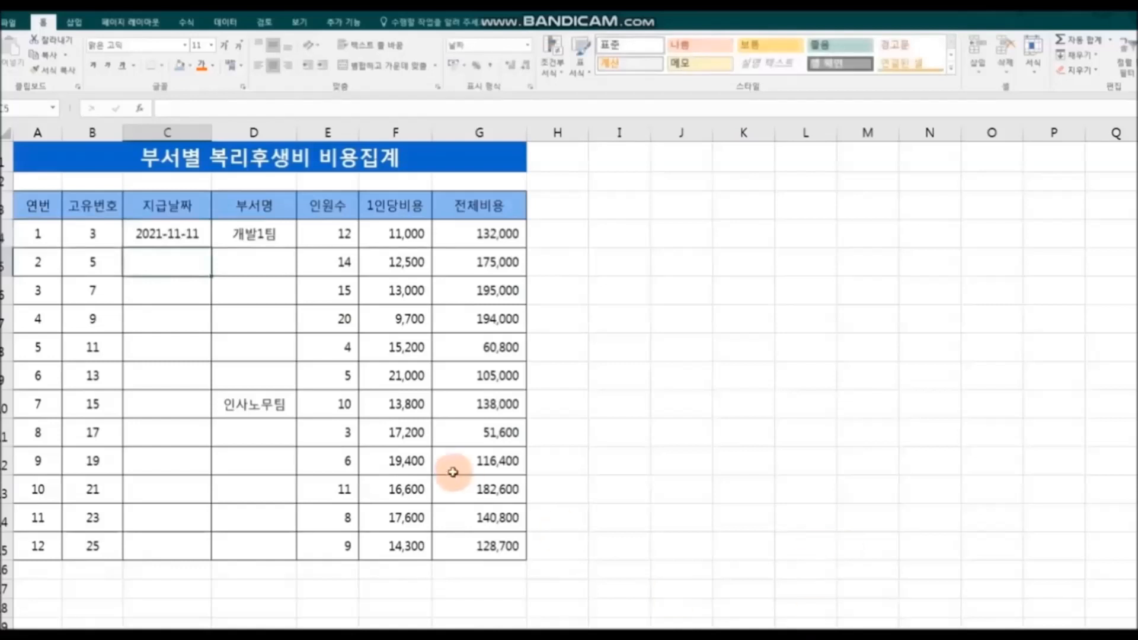
Extend the date in C4 down to C15, filling the 지급날짜 column by weekdays only (평일 단위 채우기)
left_click(149, 243)
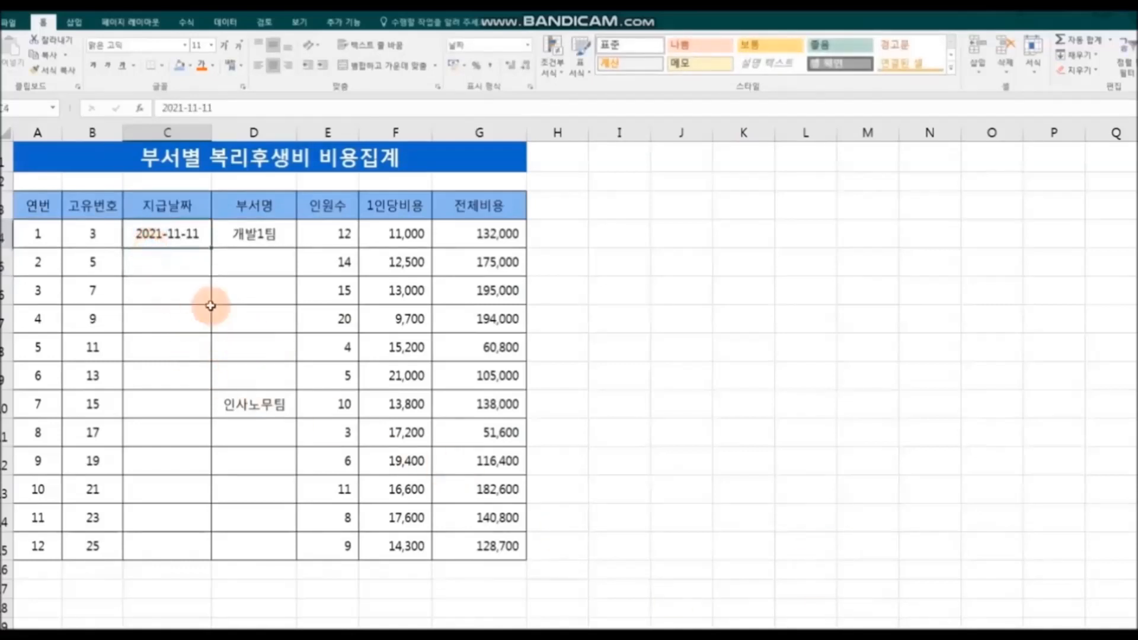
left_click_drag(212, 249, 245, 555)
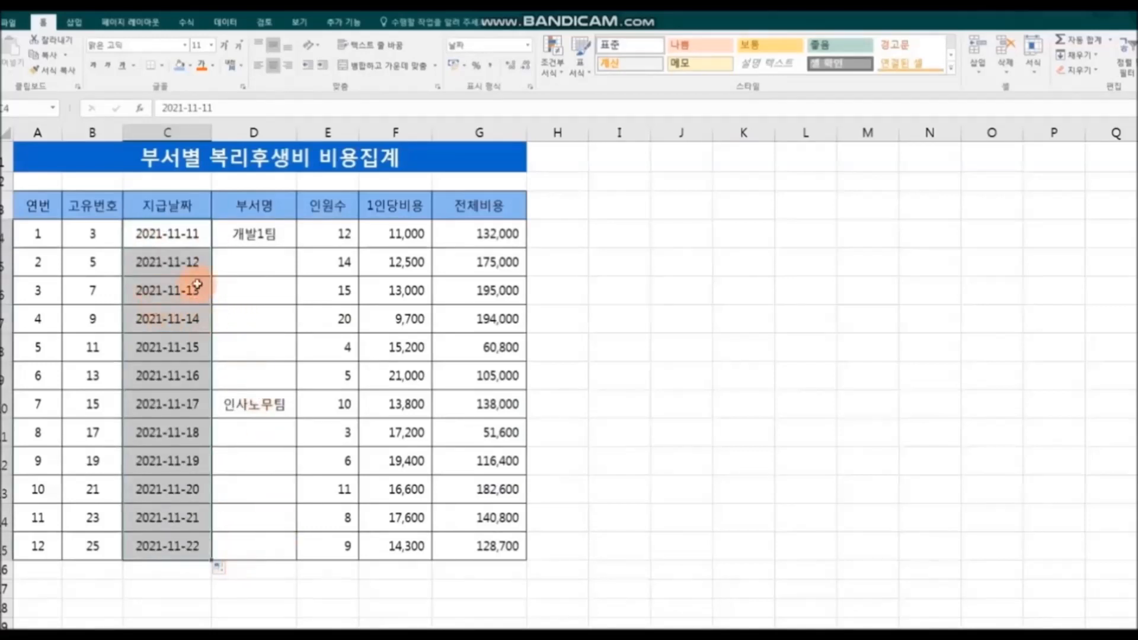
left_click(222, 570)
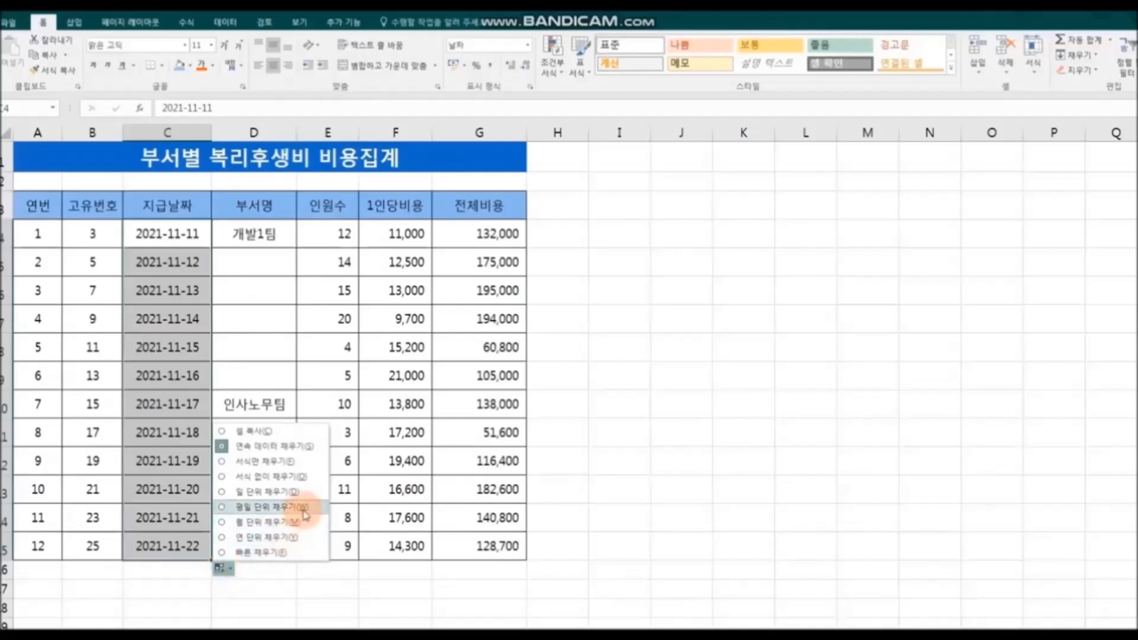
left_click(222, 506)
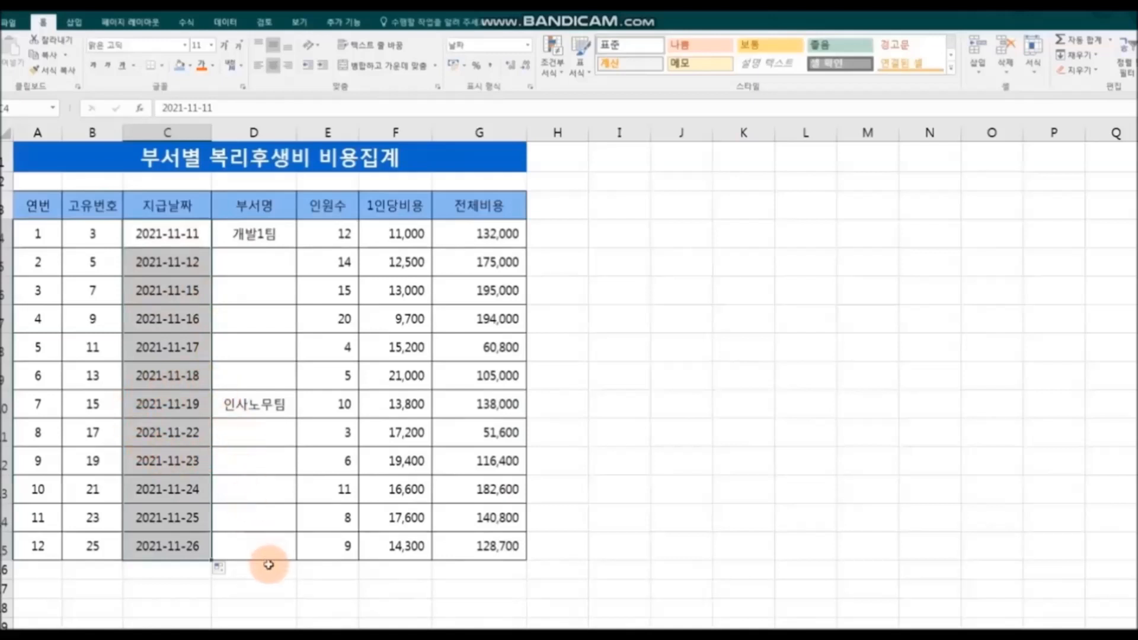
Change the C4:C15 date fill to monthly increments (월 단위 채우기), followed by yearly increments (연 단위 채우기)
left_click(225, 572)
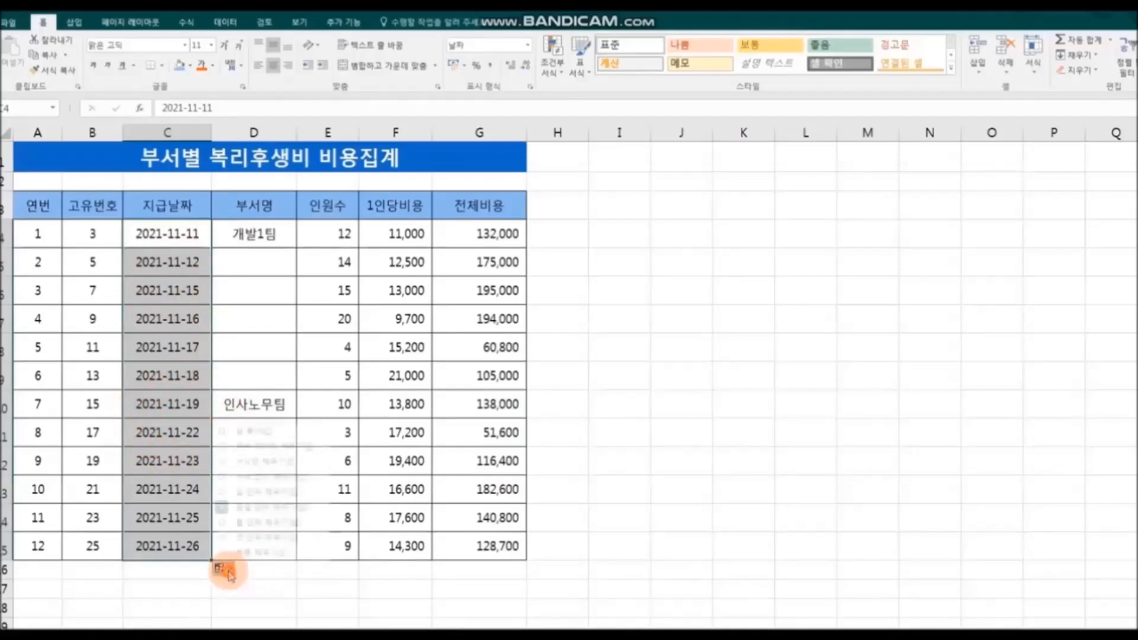
left_click(267, 521)
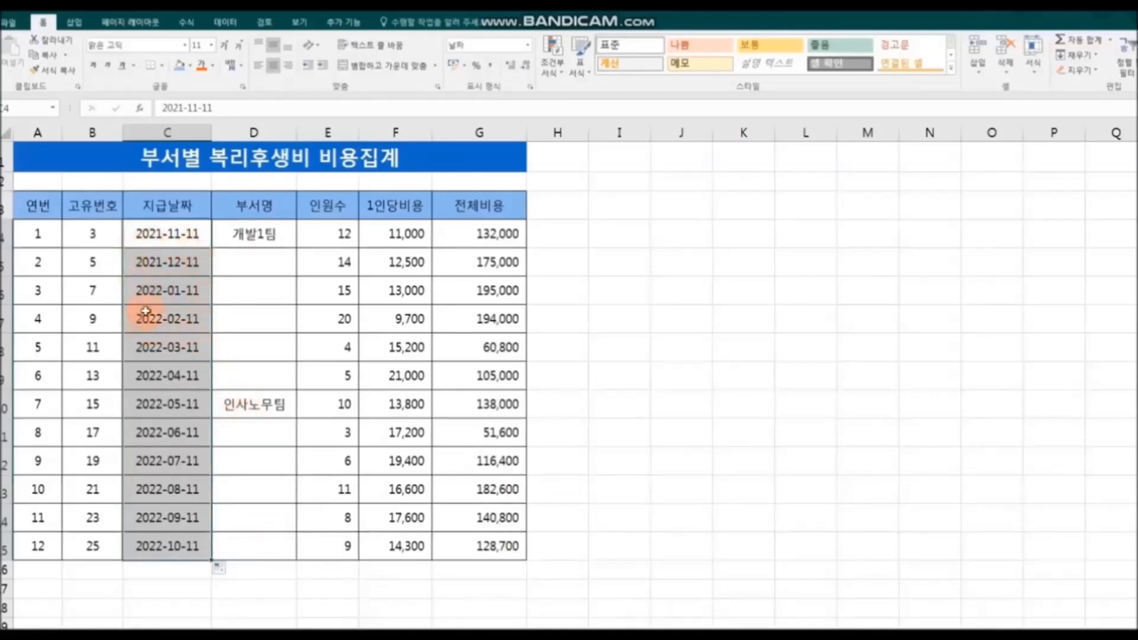
left_click(220, 568)
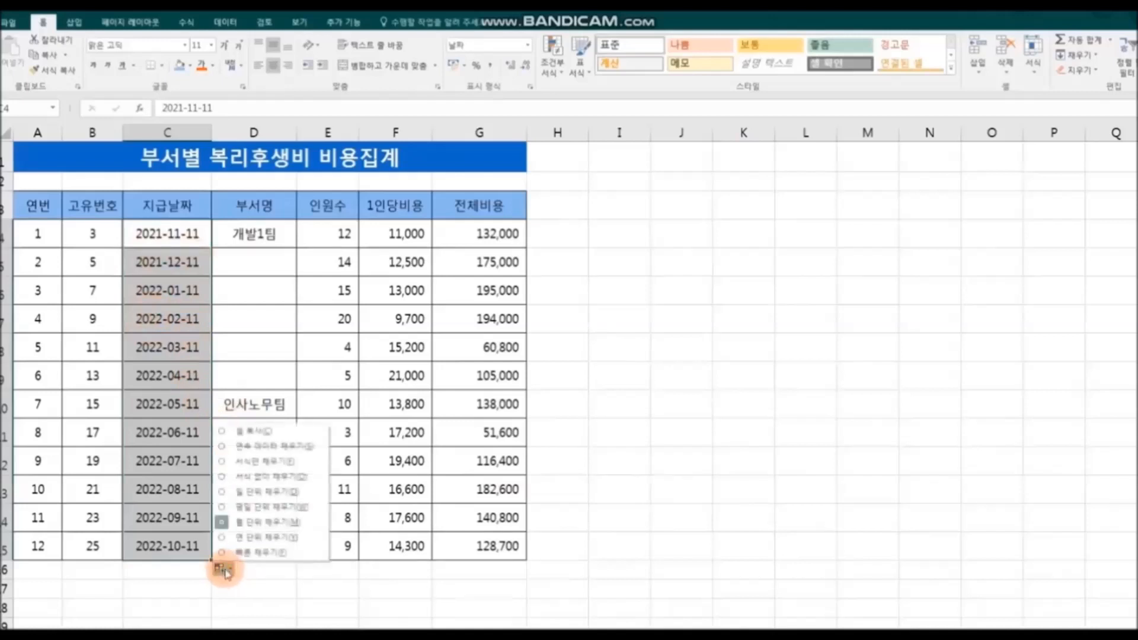
left_click(265, 539)
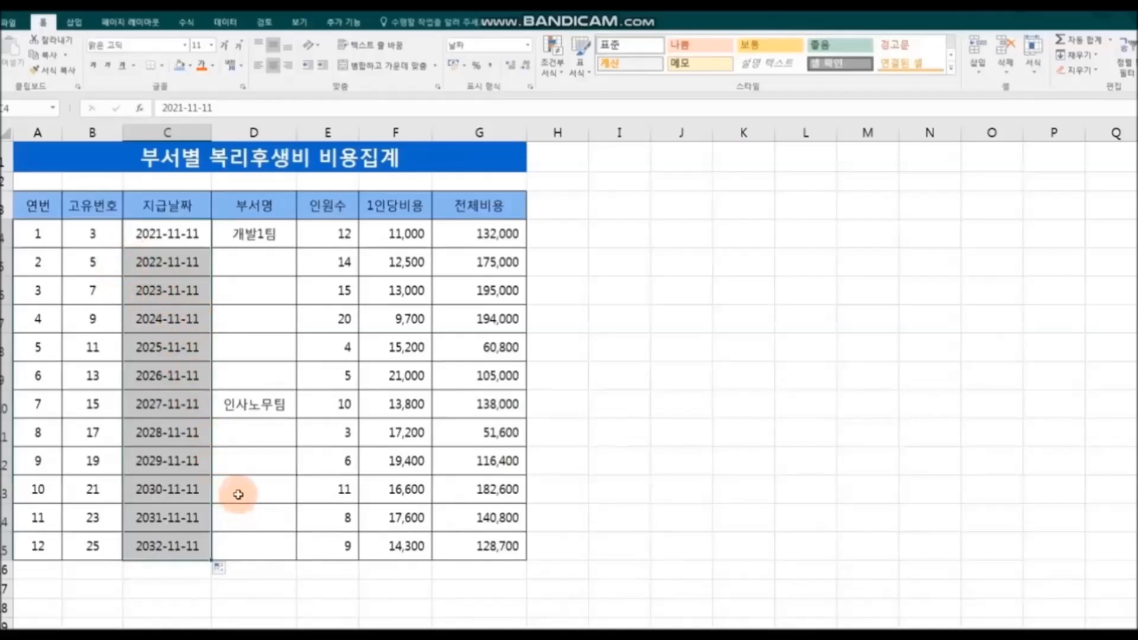
Set the C4:C15 date fill to daily increments (일 단위 채우기) and deselect the range
left_click(224, 572)
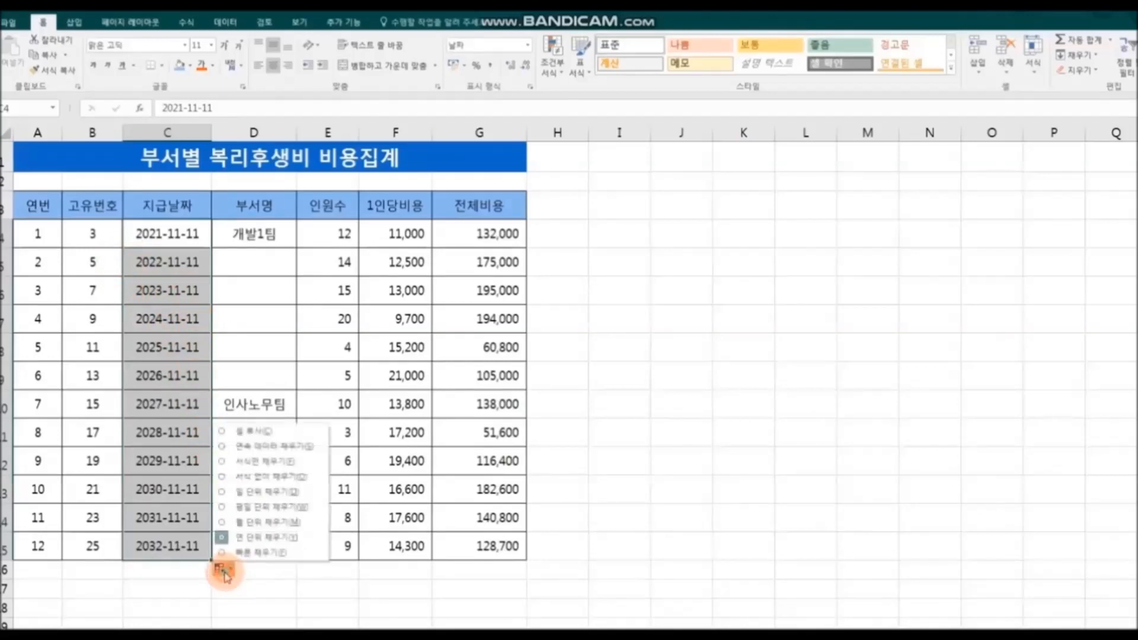
left_click(302, 491)
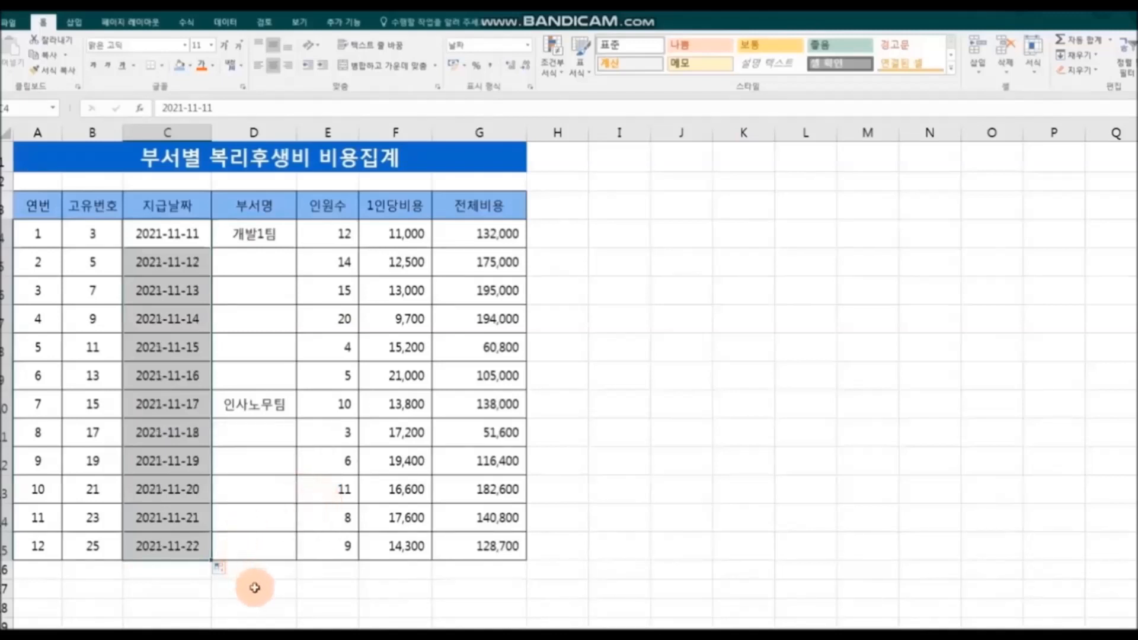
left_click(278, 590)
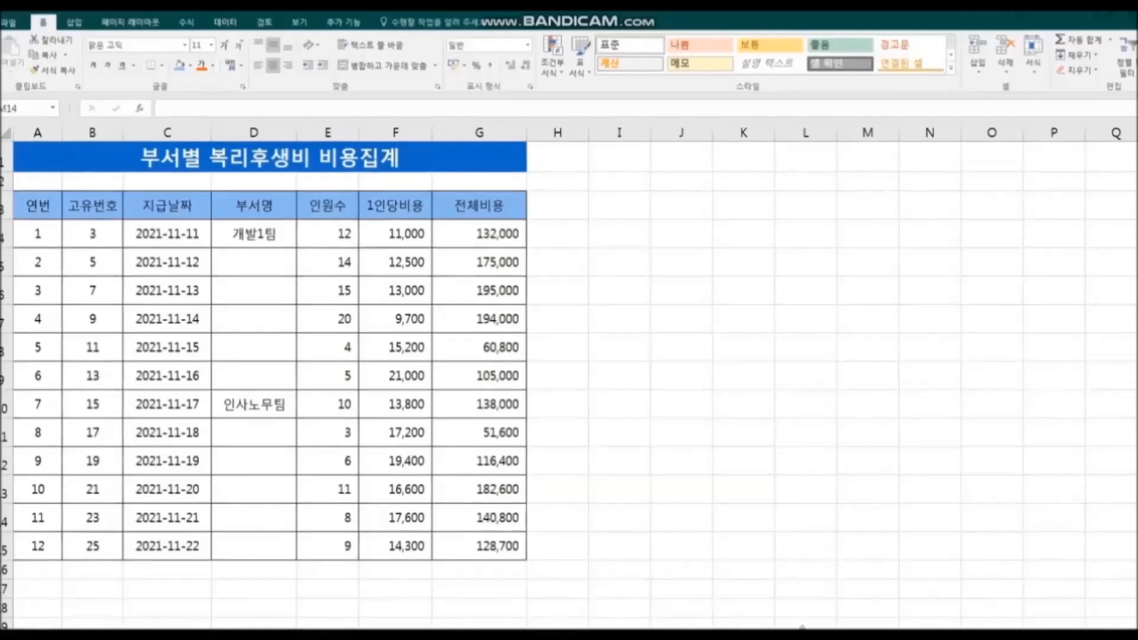
Extend 개발1팀 in D4 down to D9 and set the fill to copy the cell (셀 복사)
left_click(225, 231)
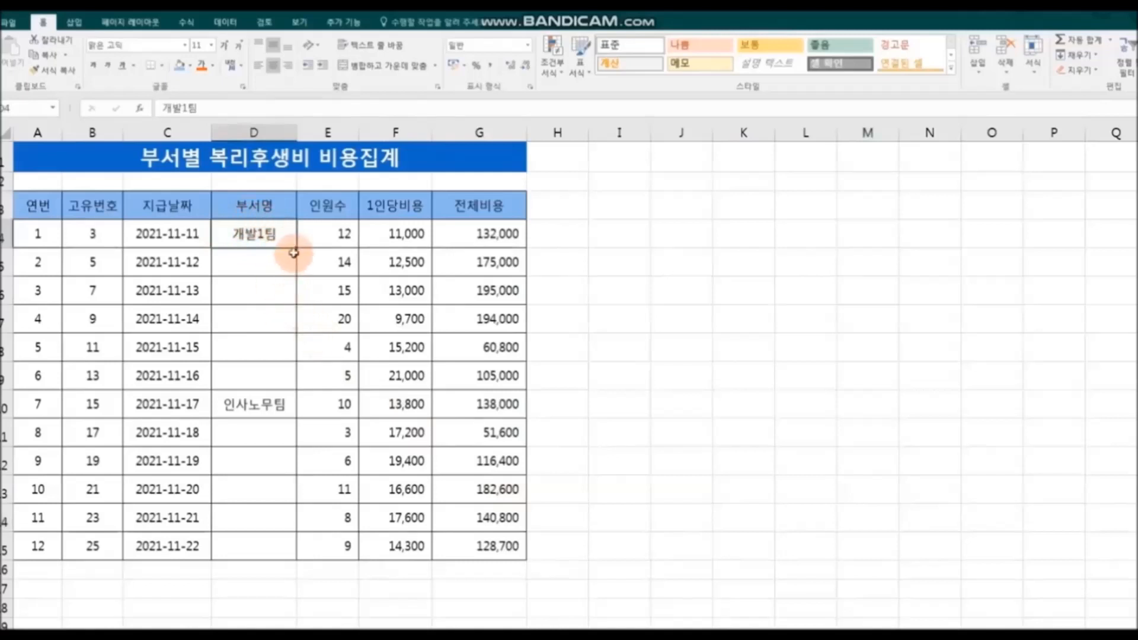
left_click_drag(295, 248, 299, 386)
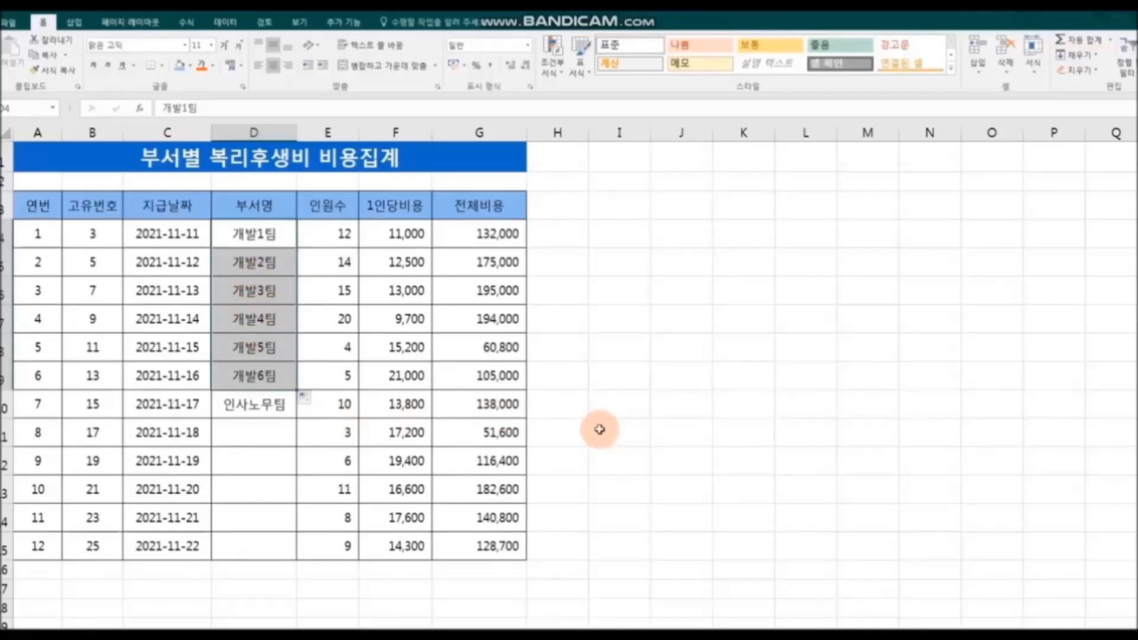
left_click(314, 403)
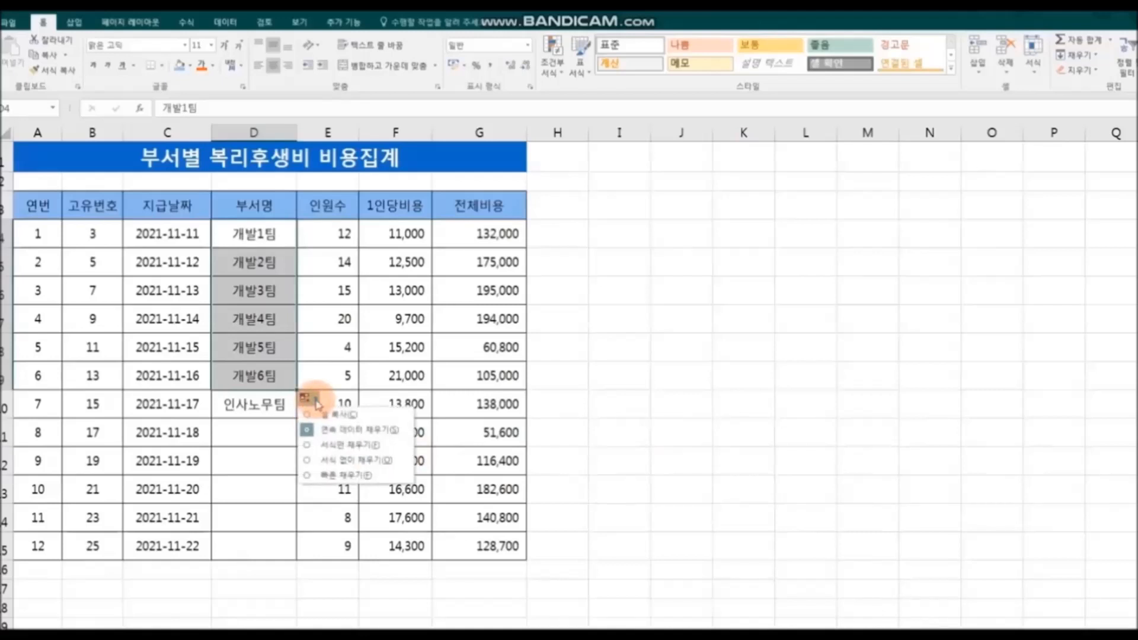
left_click(368, 419)
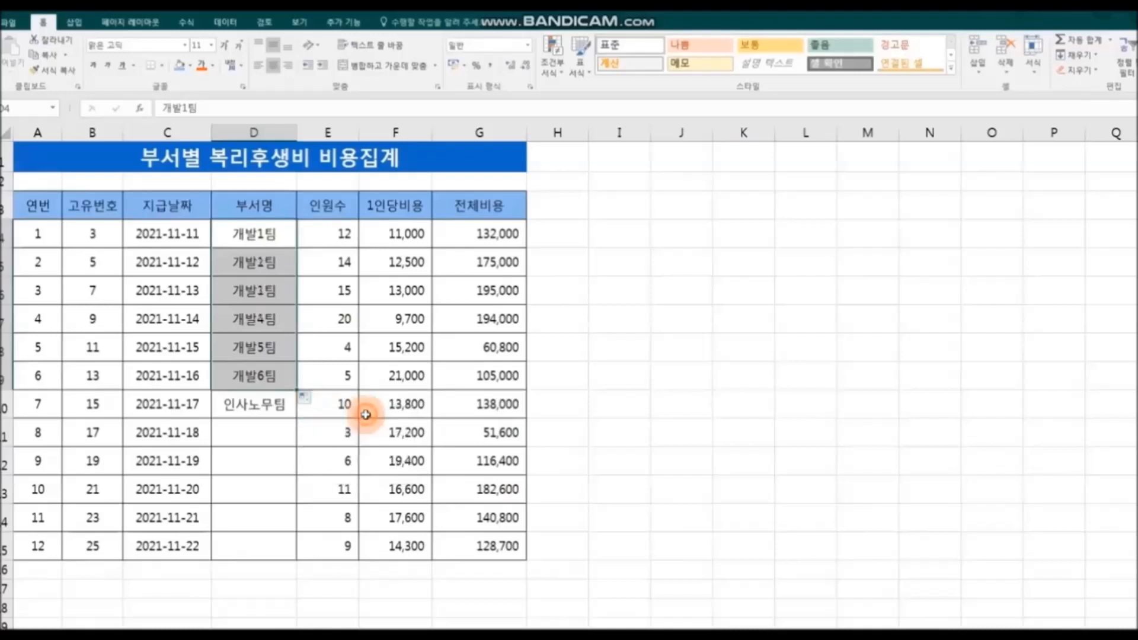
left_click(602, 436)
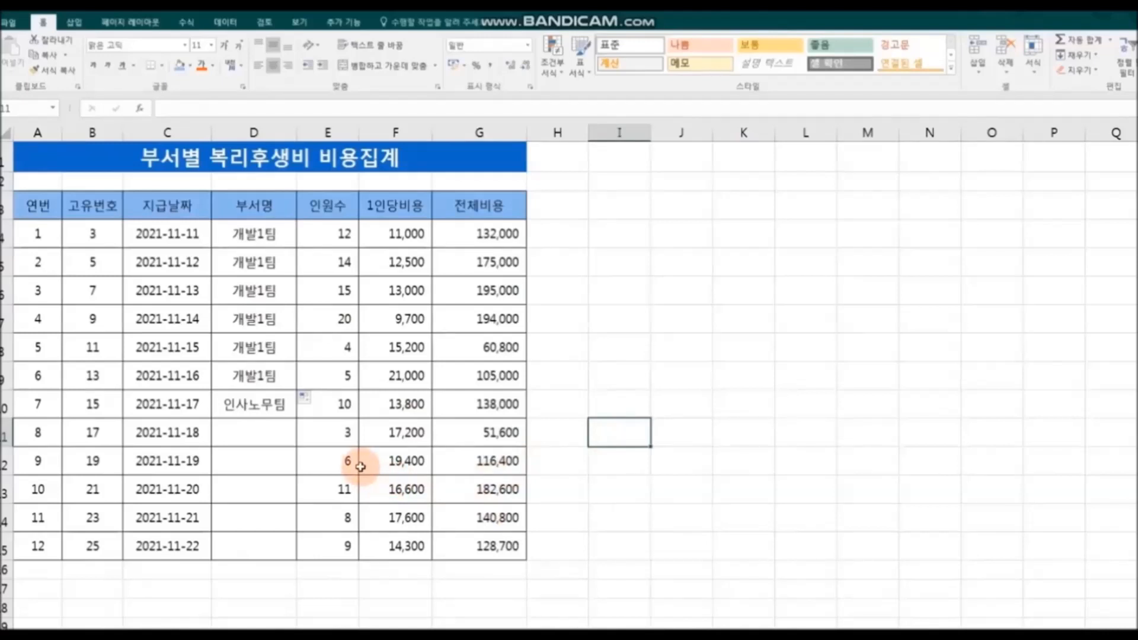
Change the D4:D9 fill to a series (연속 데이터 채우기), numbering the teams 개발1팀 to 개발6팀
left_click(315, 404)
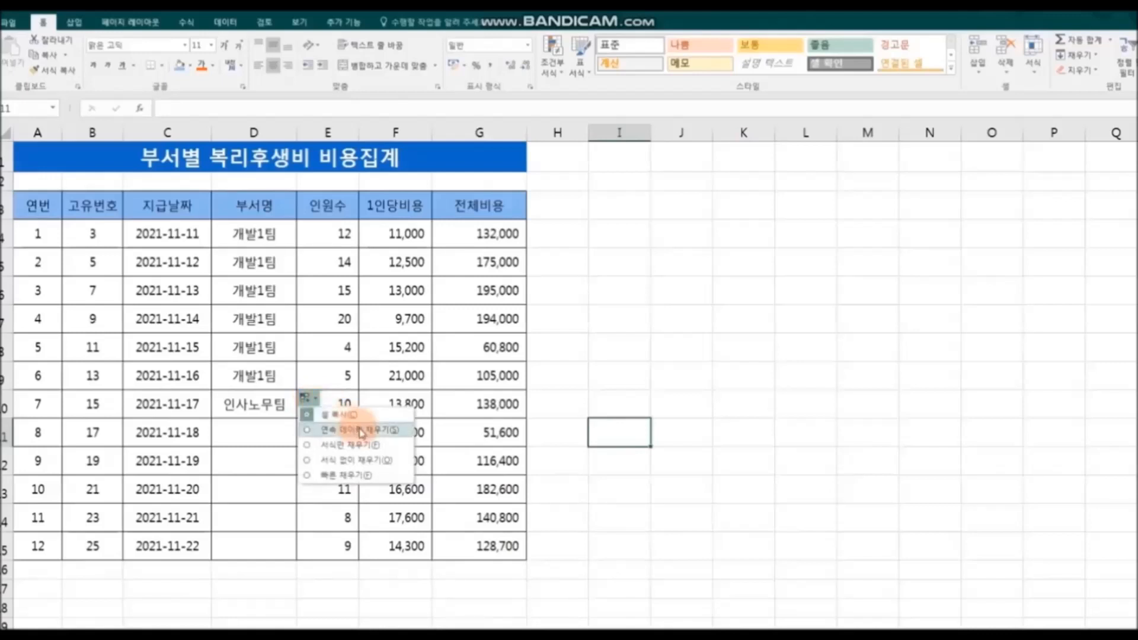
left_click(355, 429)
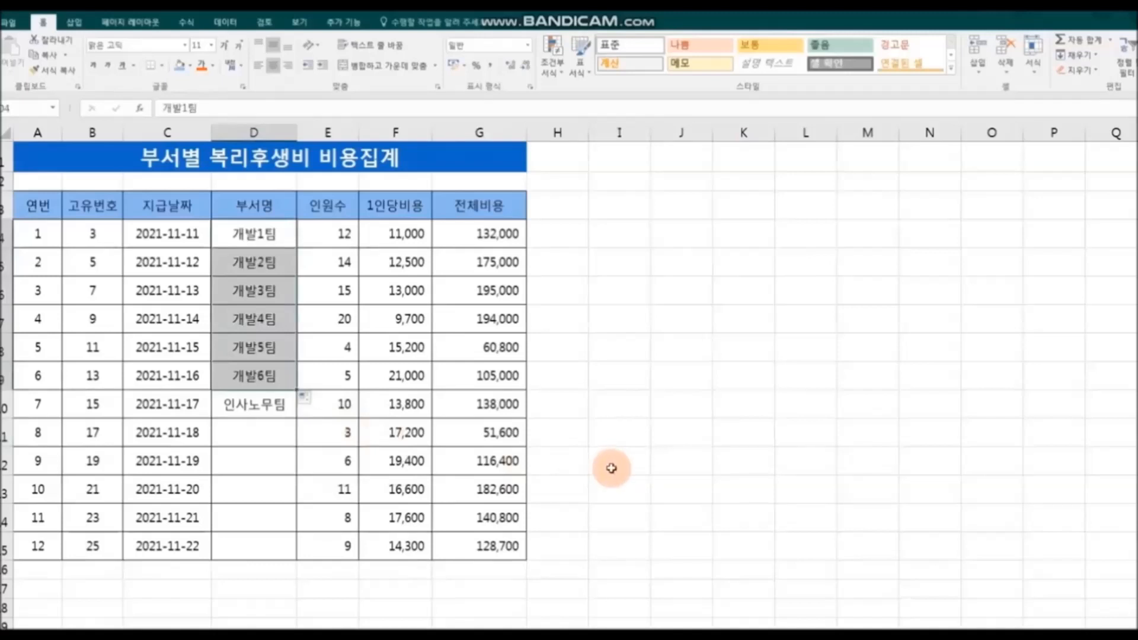
left_click(610, 468)
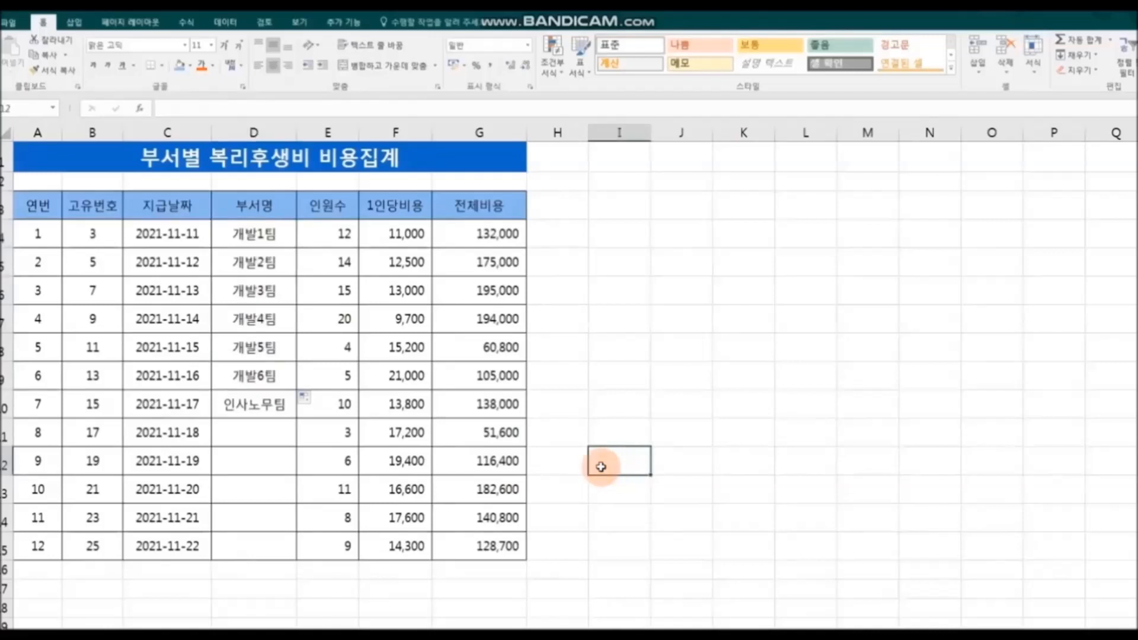
left_click(269, 354)
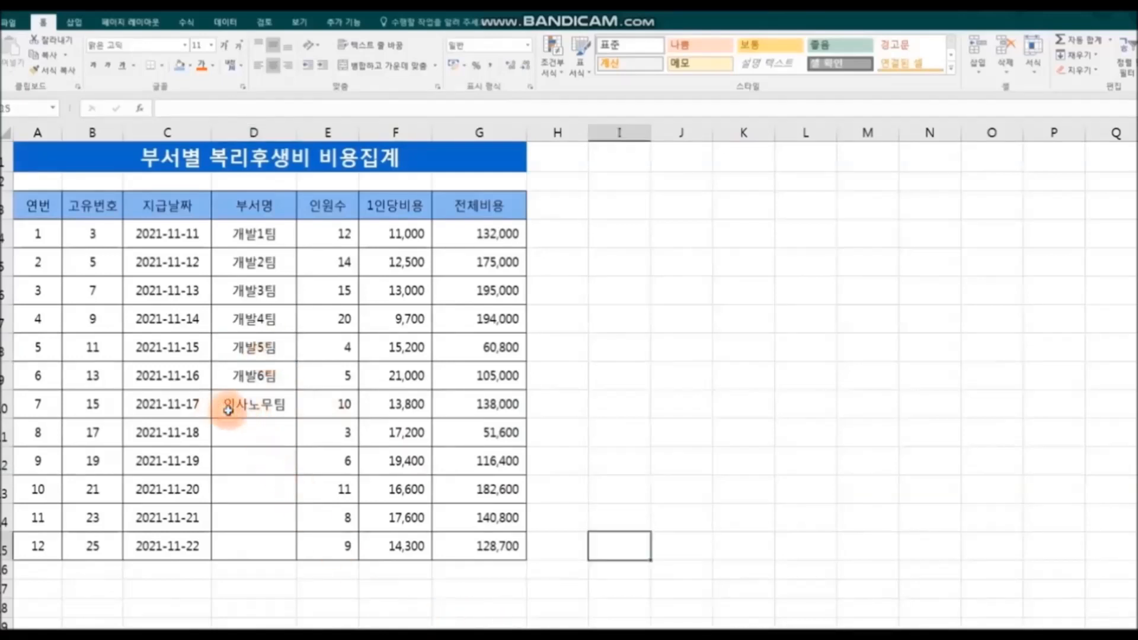
Fill 인사노무팀 from D10 down to D15 in the 부서명 column
left_click(284, 408)
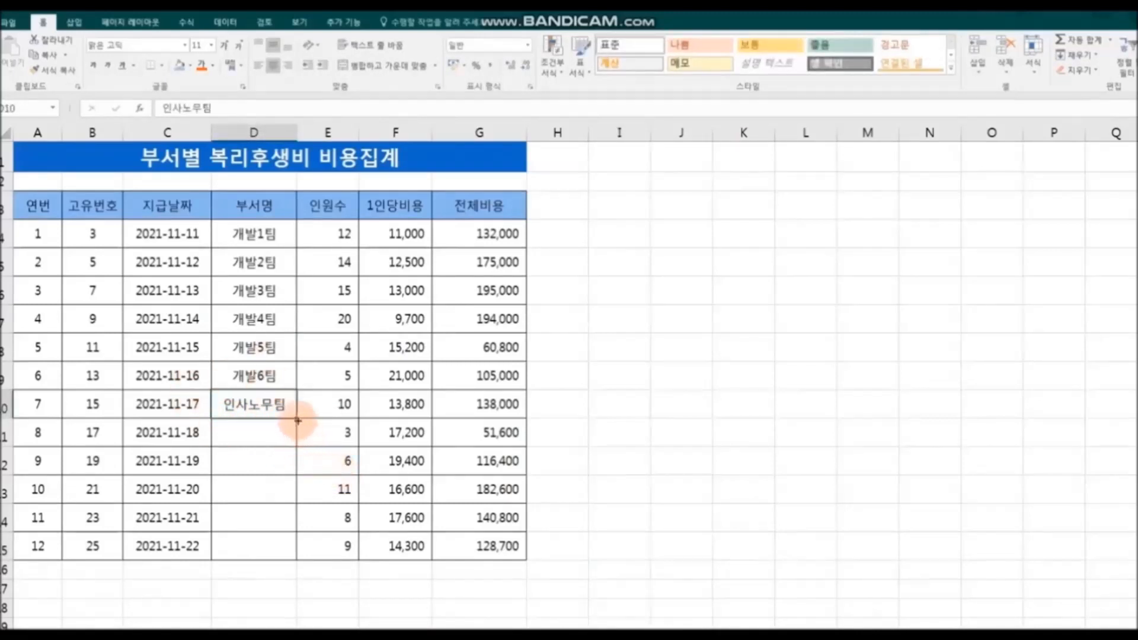
left_click_drag(298, 420, 297, 554)
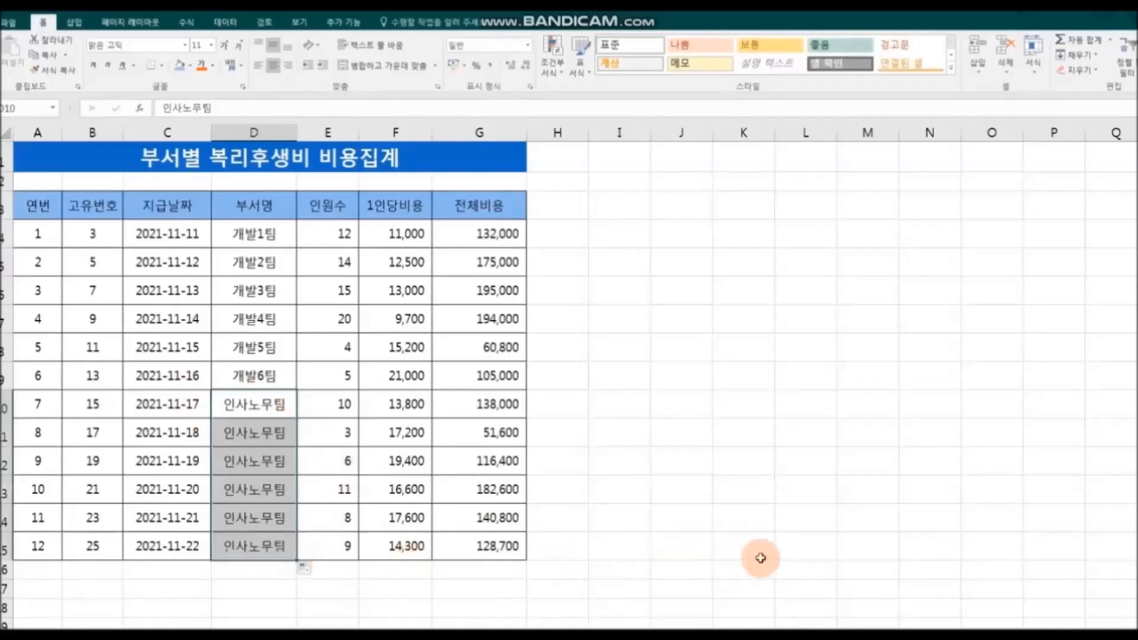
left_click(758, 552)
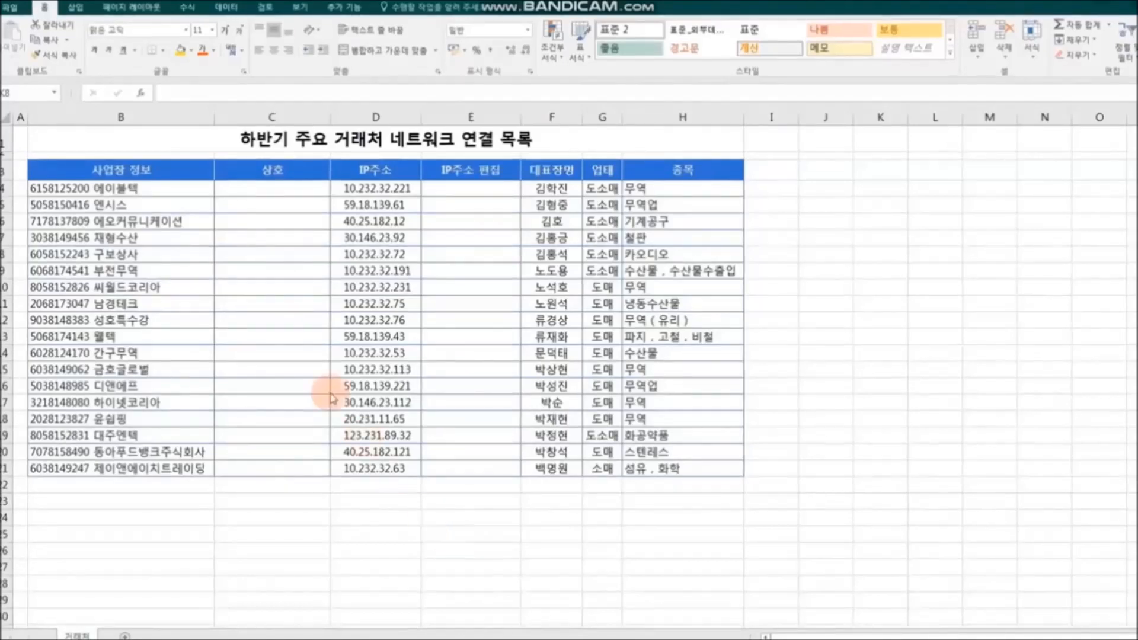
In the client network list, enter 에이블텍 in C4 as the first 상호 value, taken from B4
left_click(153, 193)
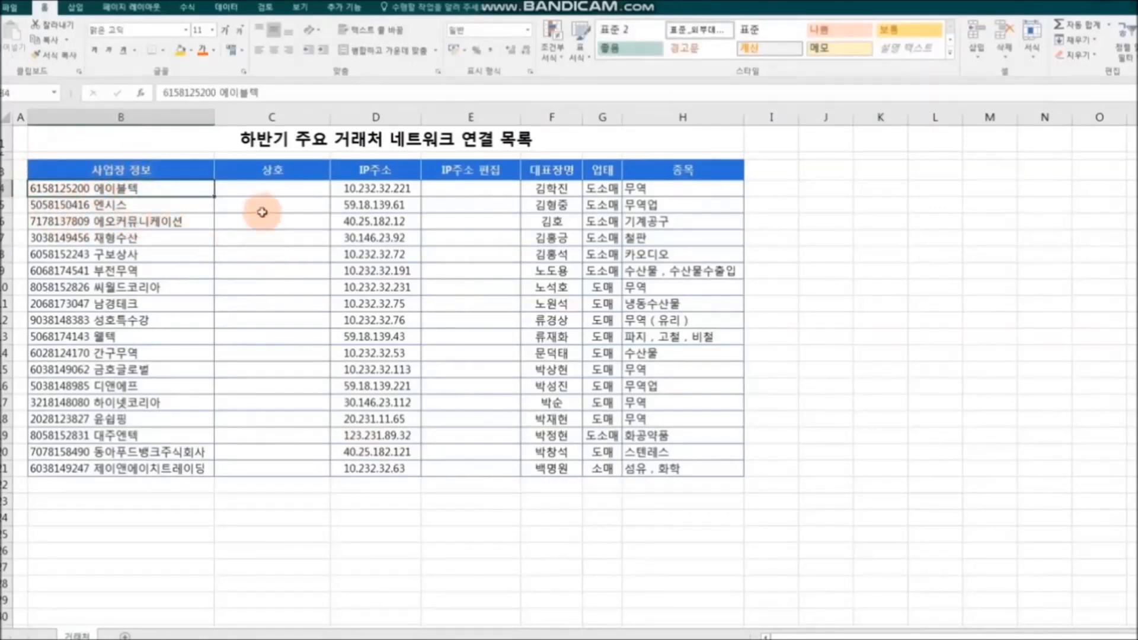
left_click(263, 190)
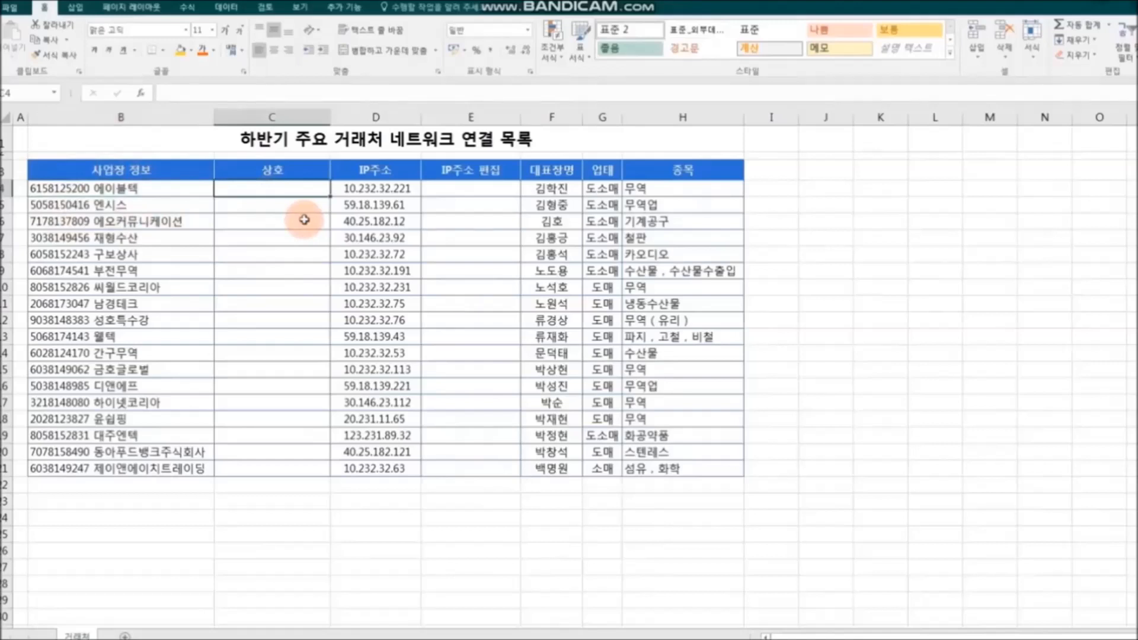
type("에이브")
type("ㄹ")
type("텍")
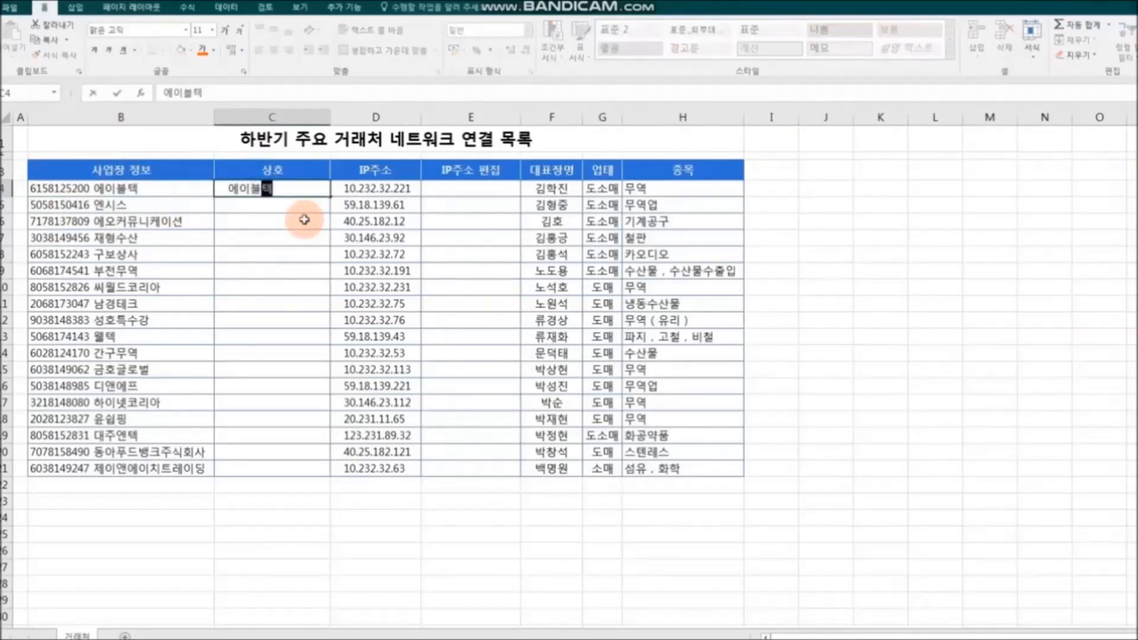
key("Return")
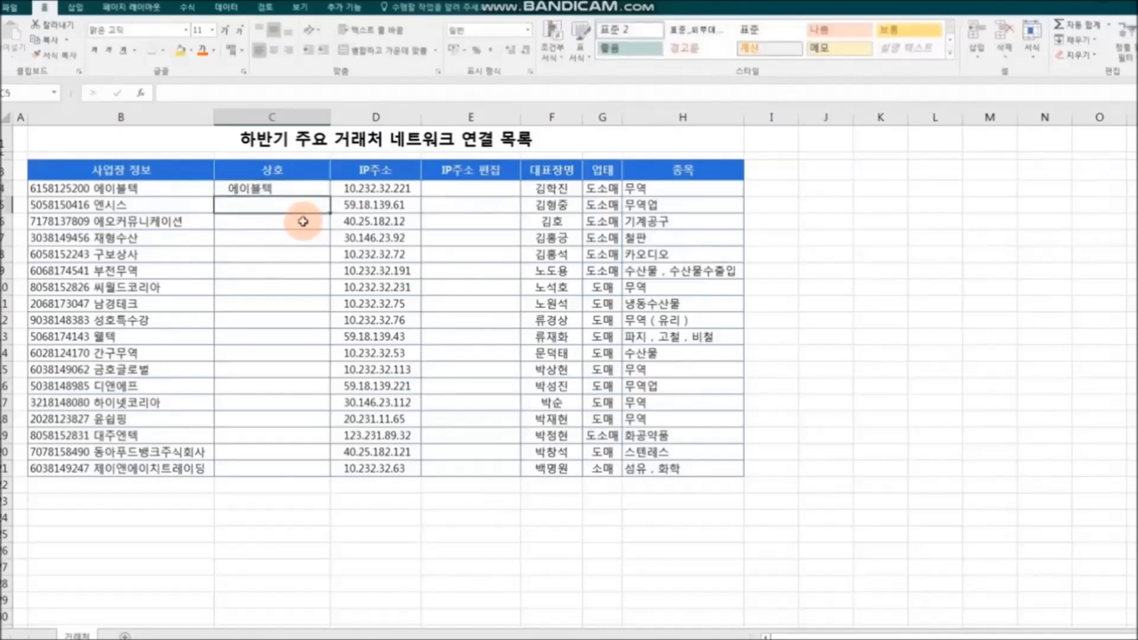
Enter 엔시스 in C5 and accept the Flash Fill suggestions for the remaining 상호 cells down to C21
type("엔시스")
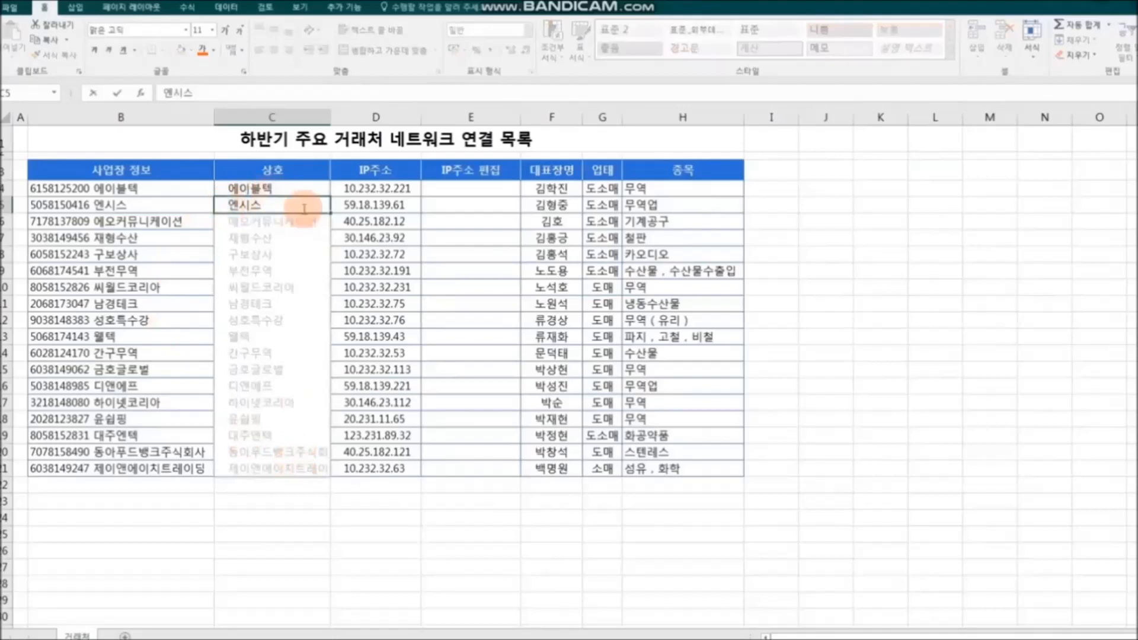
key("Return")
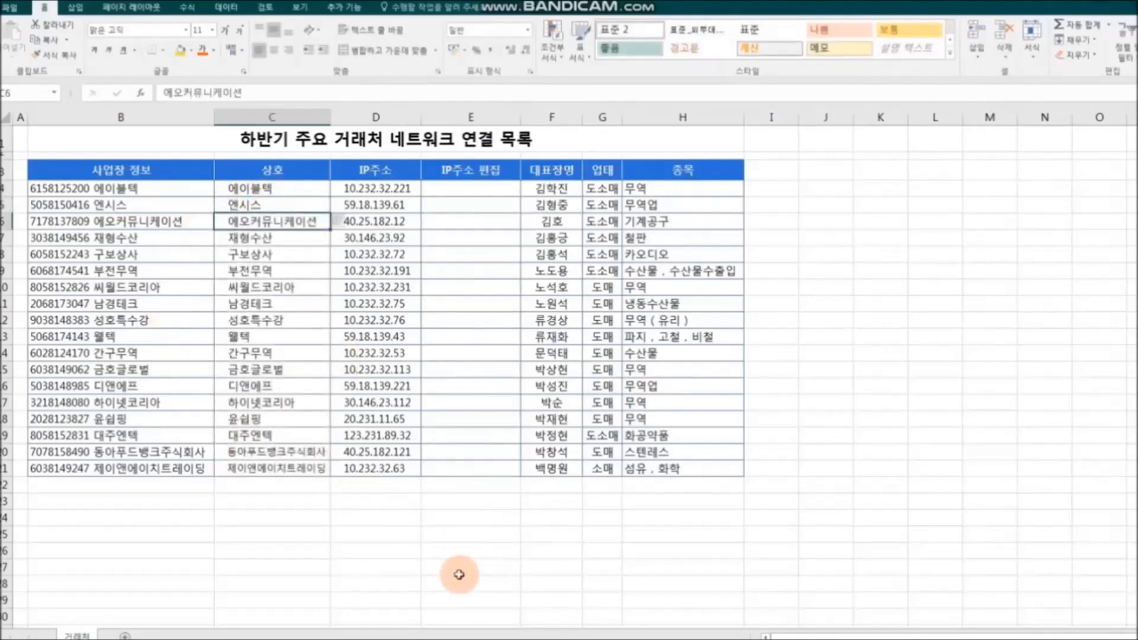
left_click(433, 557)
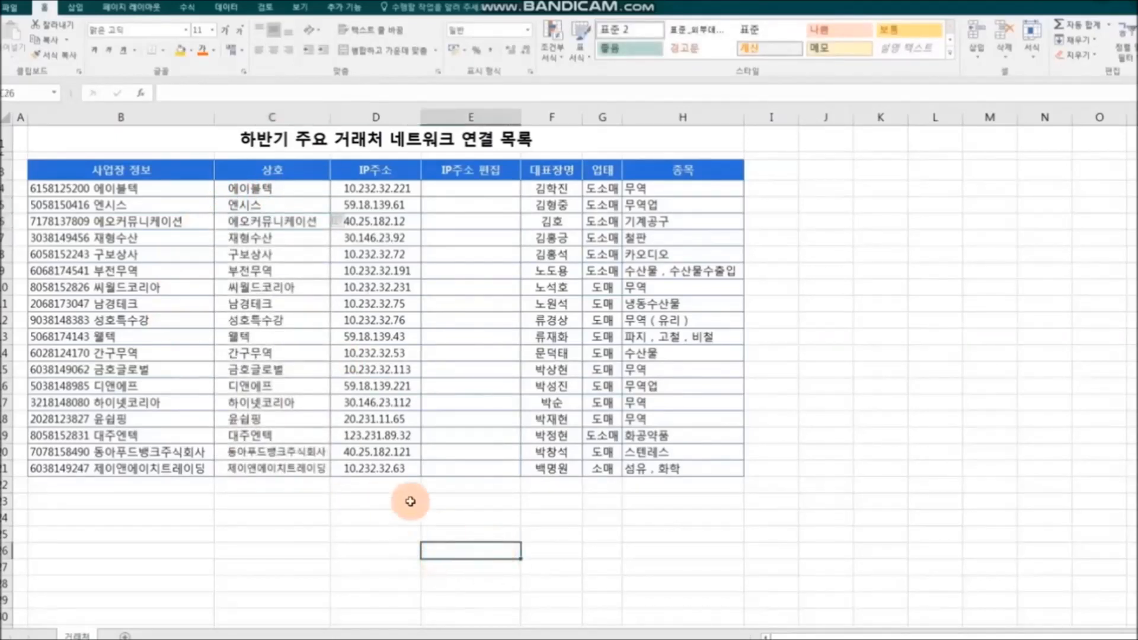
Enter X.X.X.221 in E4 as the masked version of the first IP address
left_click(459, 191)
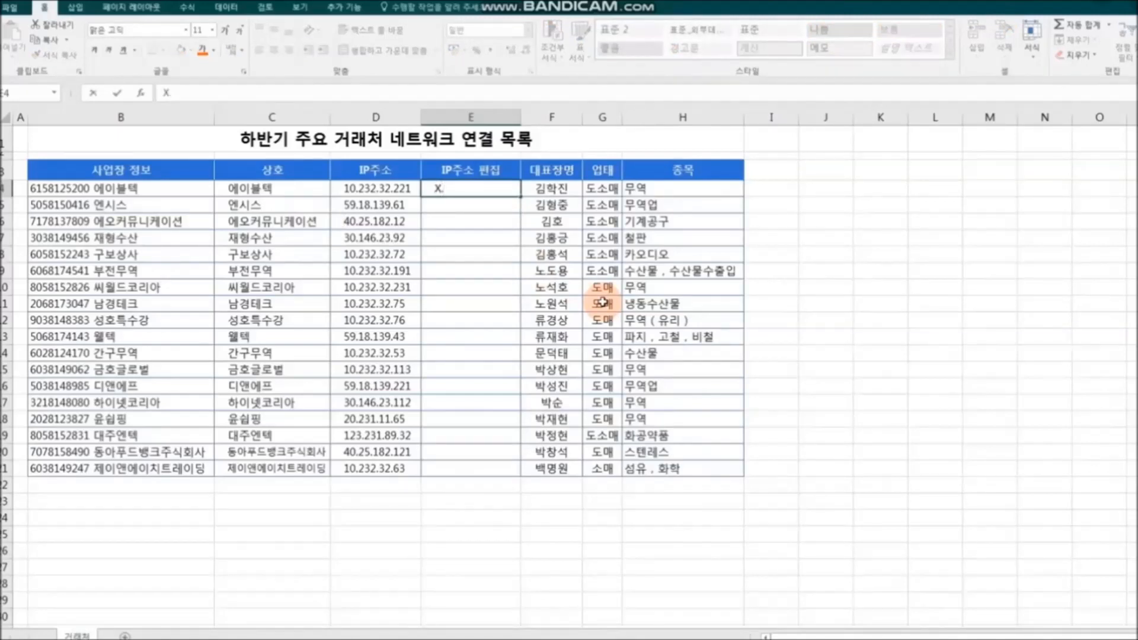
type("X.221")
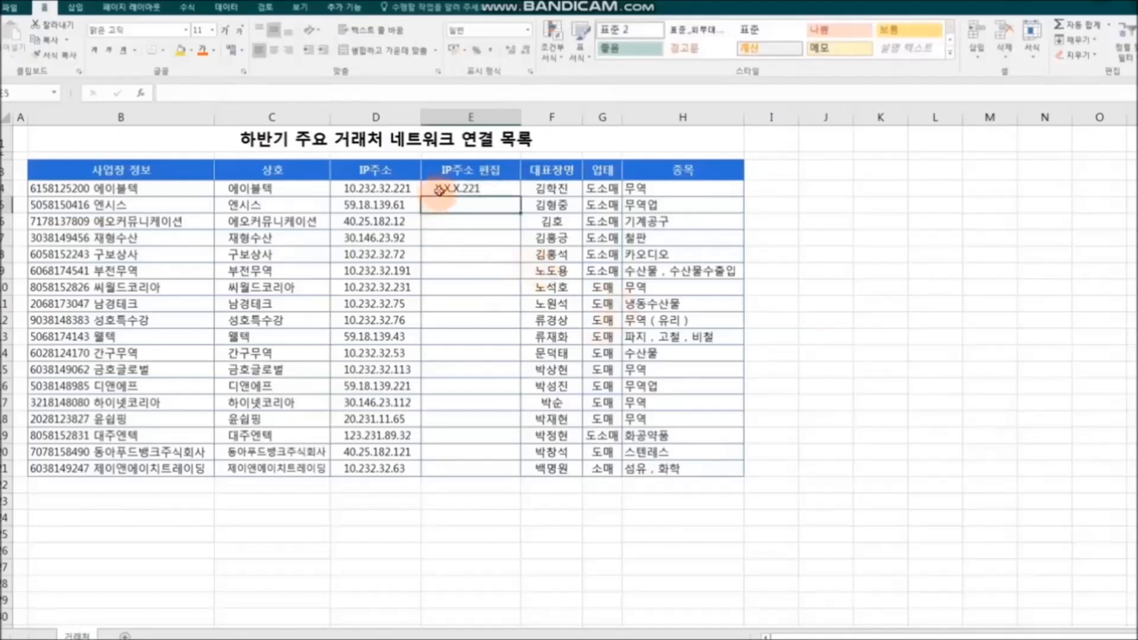
key("ctrl+Return")
Extend E4 down to E21 and switch the fill to Flash Fill (빠른 채우기) to mask every IP address
left_click_drag(523, 197, 525, 481)
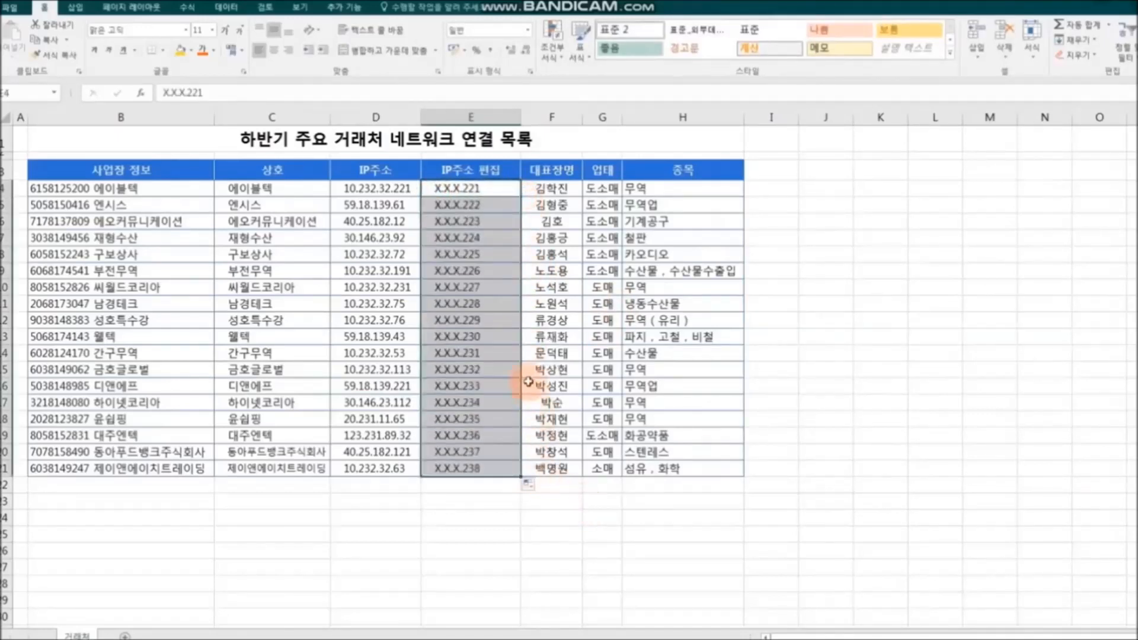
left_click(532, 486)
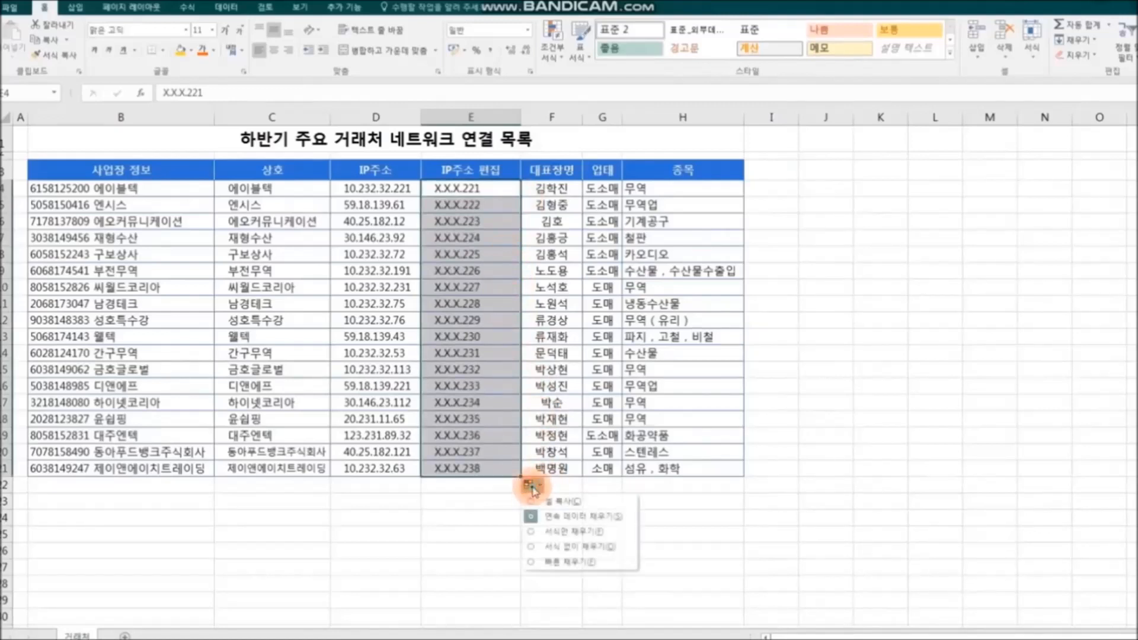
left_click(567, 561)
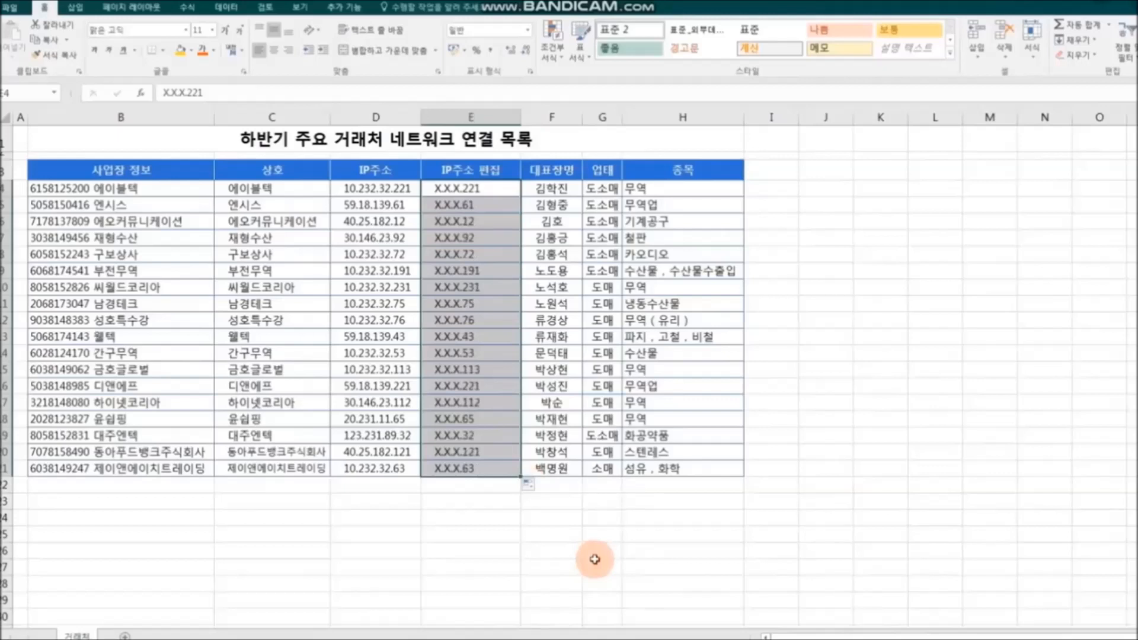
Center the masked IP addresses in E4:E21 horizontally within their cells
left_click(595, 560)
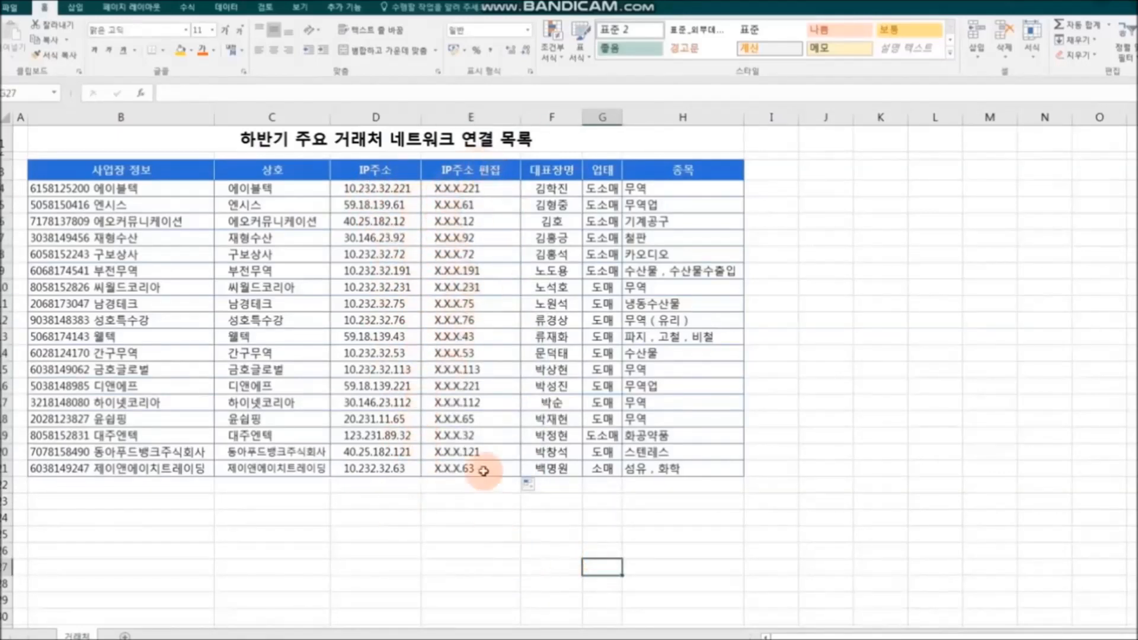
left_click_drag(483, 189, 497, 467)
left_click(274, 50)
left_click(602, 583)
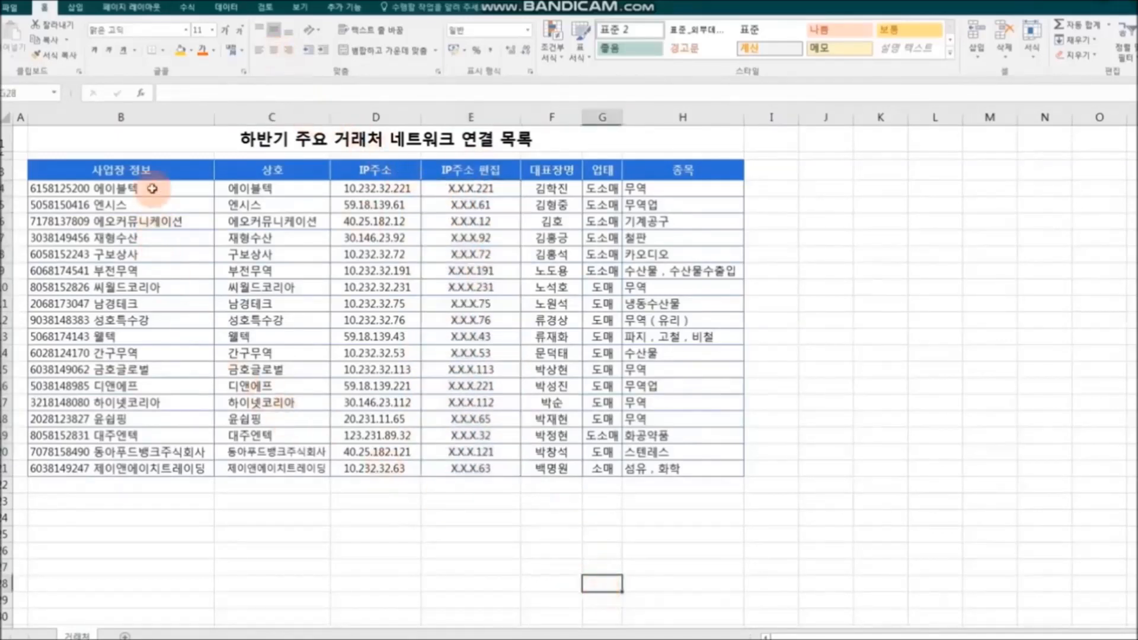
Delete the original 사업장 정보 and IP주소 columns from the client list
left_click(143, 117)
right_click(143, 121)
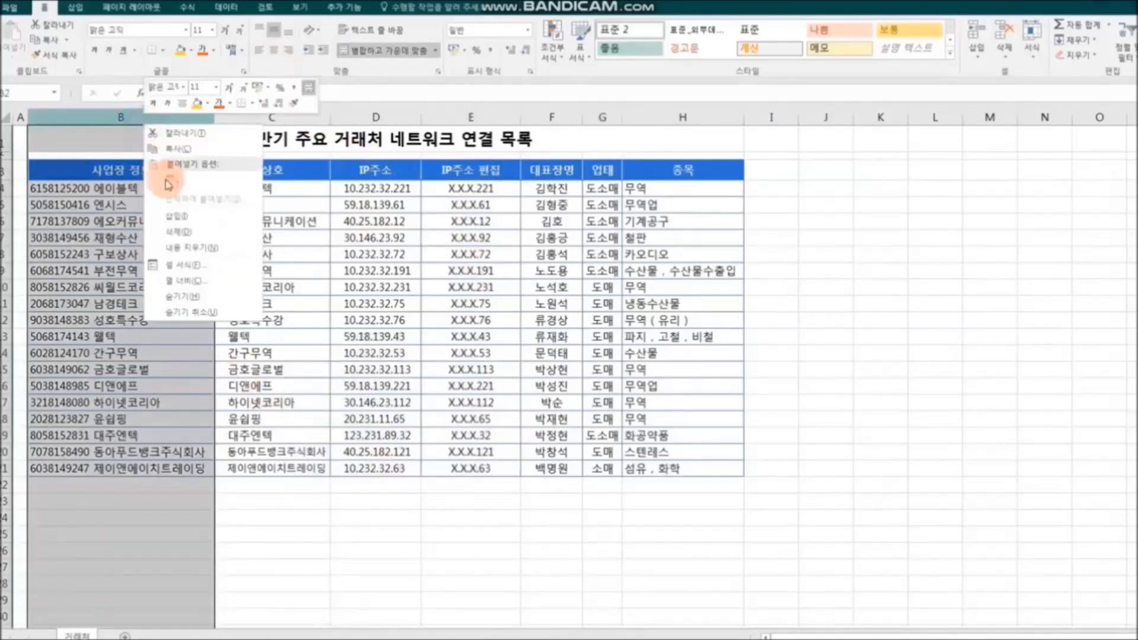
left_click(181, 225)
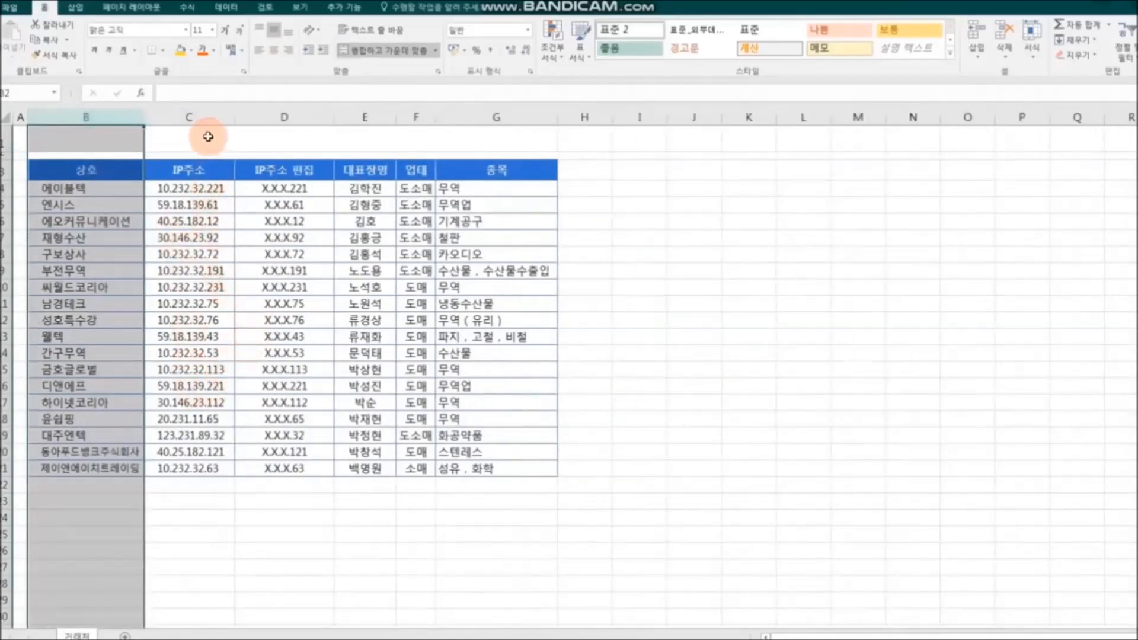
left_click(211, 118)
right_click(208, 121)
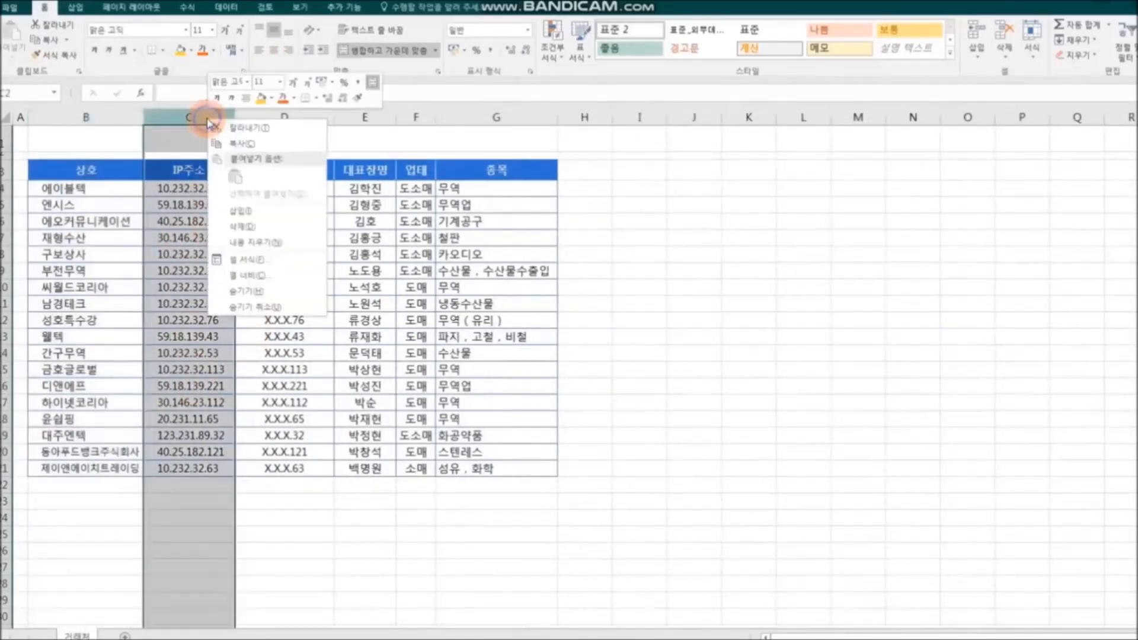
left_click(243, 226)
left_click(349, 535)
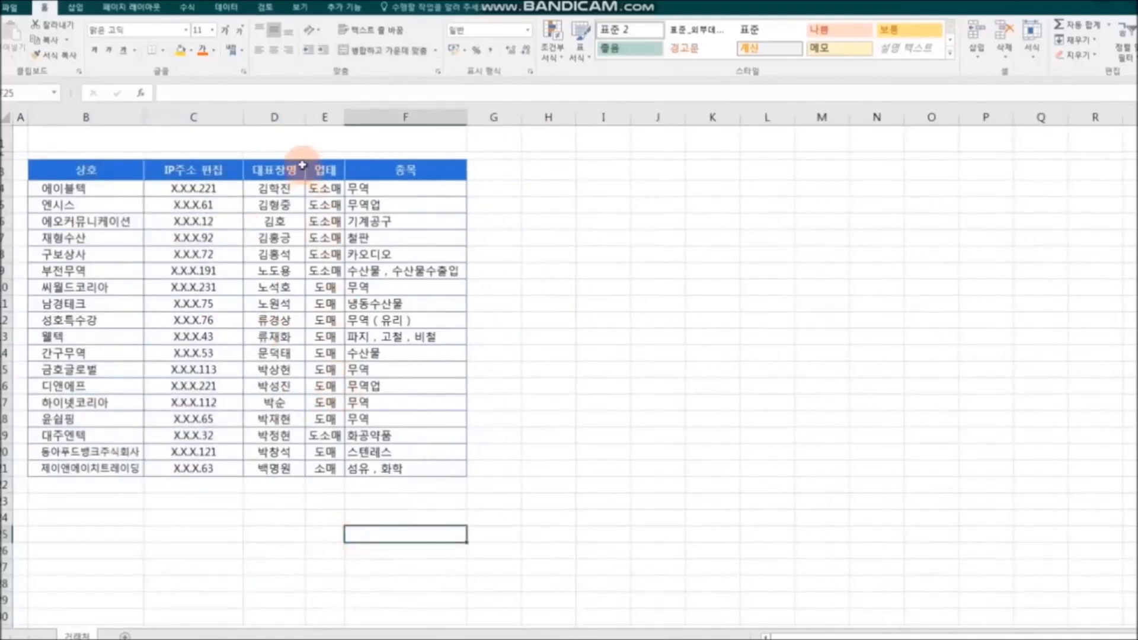
Widen the 대표장명, 업태 and 종목 columns of the client list
left_click_drag(305, 117, 391, 117)
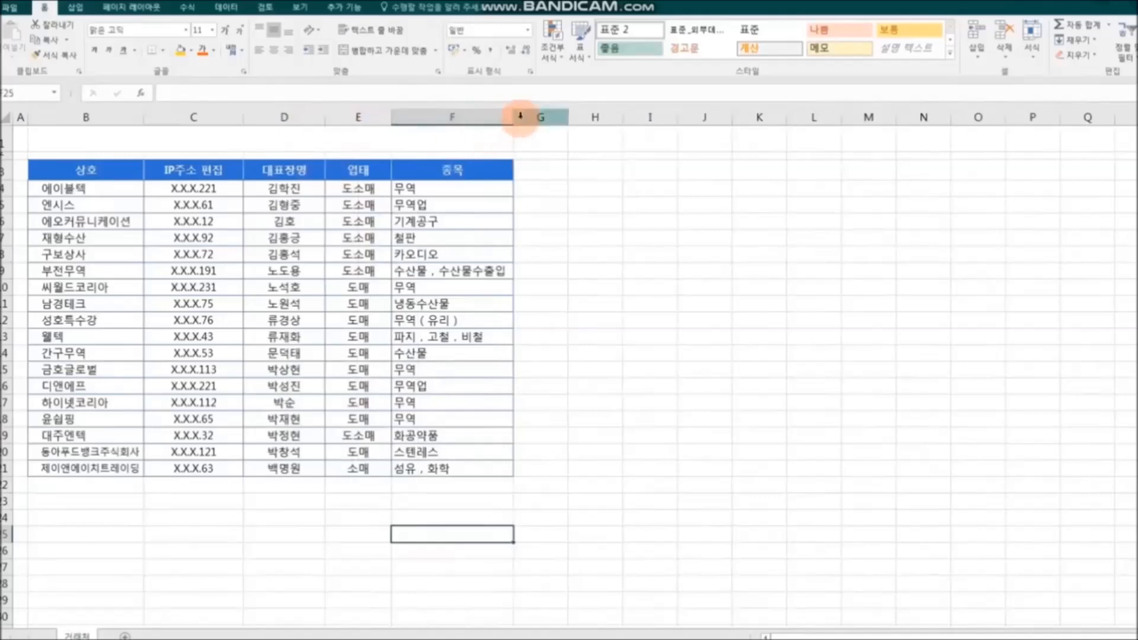
left_click_drag(513, 116, 541, 118)
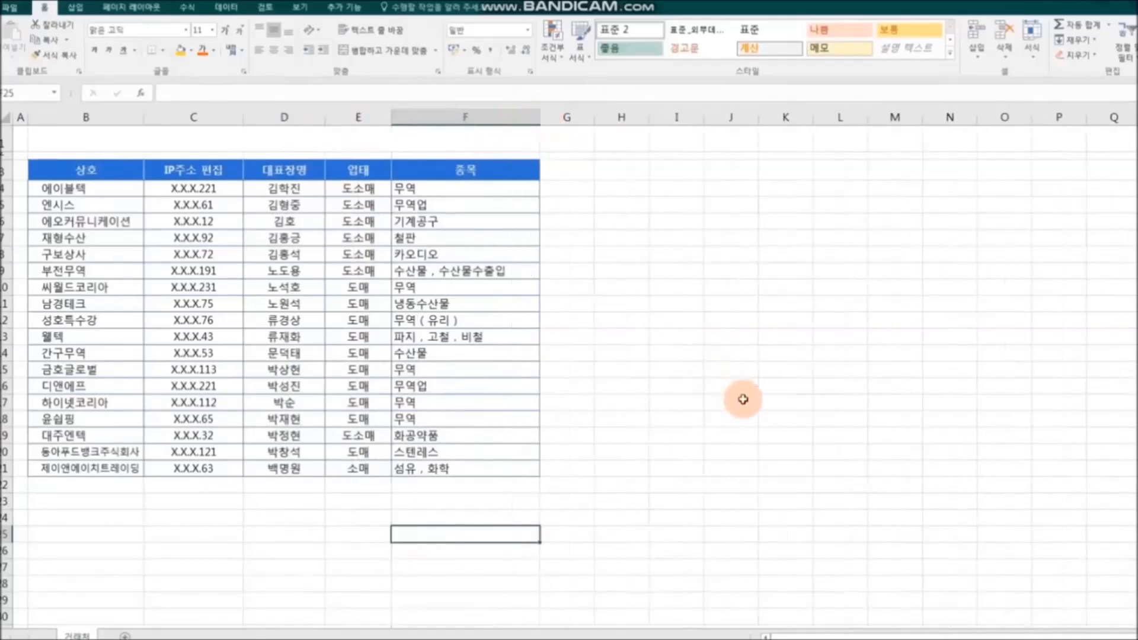
left_click(739, 400)
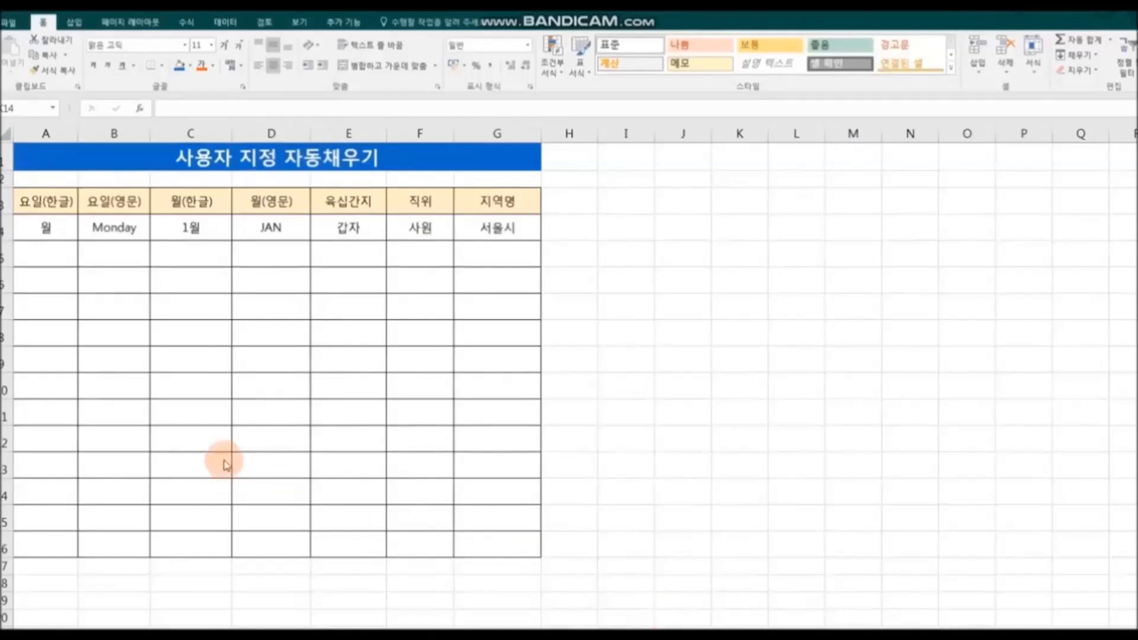
In the 사용자 지정 자동채우기 table, AutoFill the Korean and English weekdays from A4 and B4 down to row 16
double_click(29, 226)
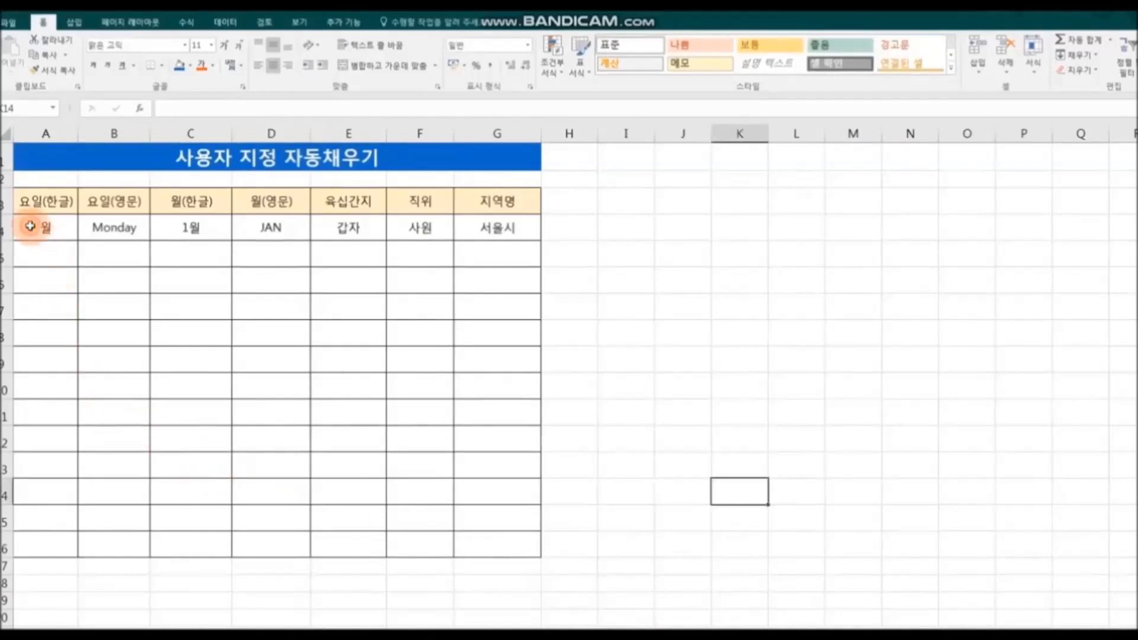
left_click(29, 227)
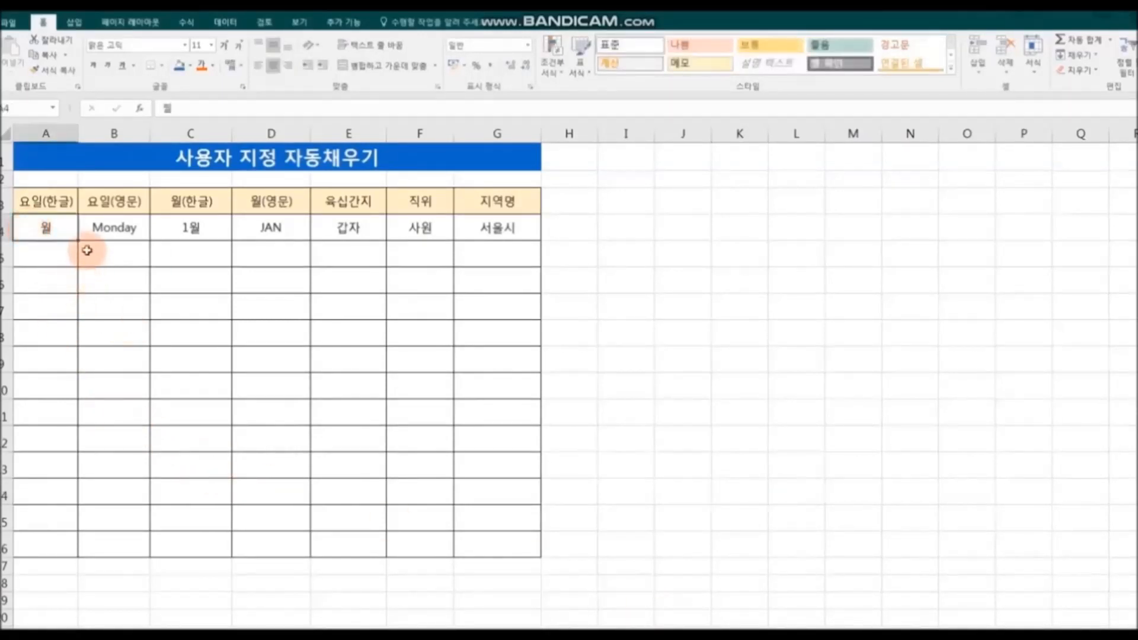
left_click_drag(79, 241, 83, 551)
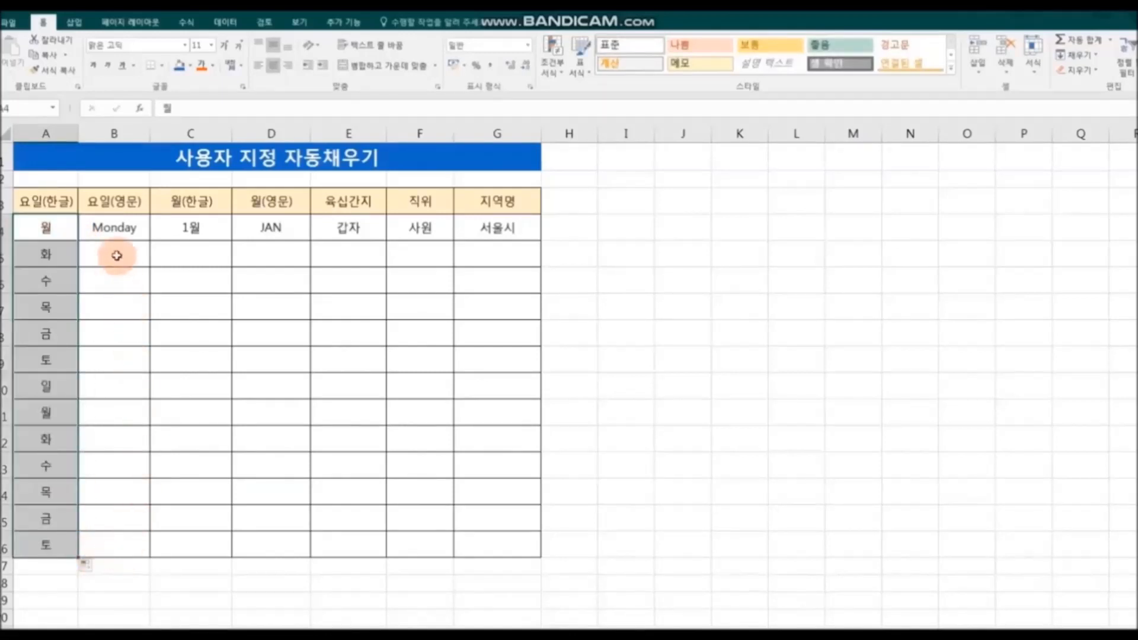
left_click(111, 230)
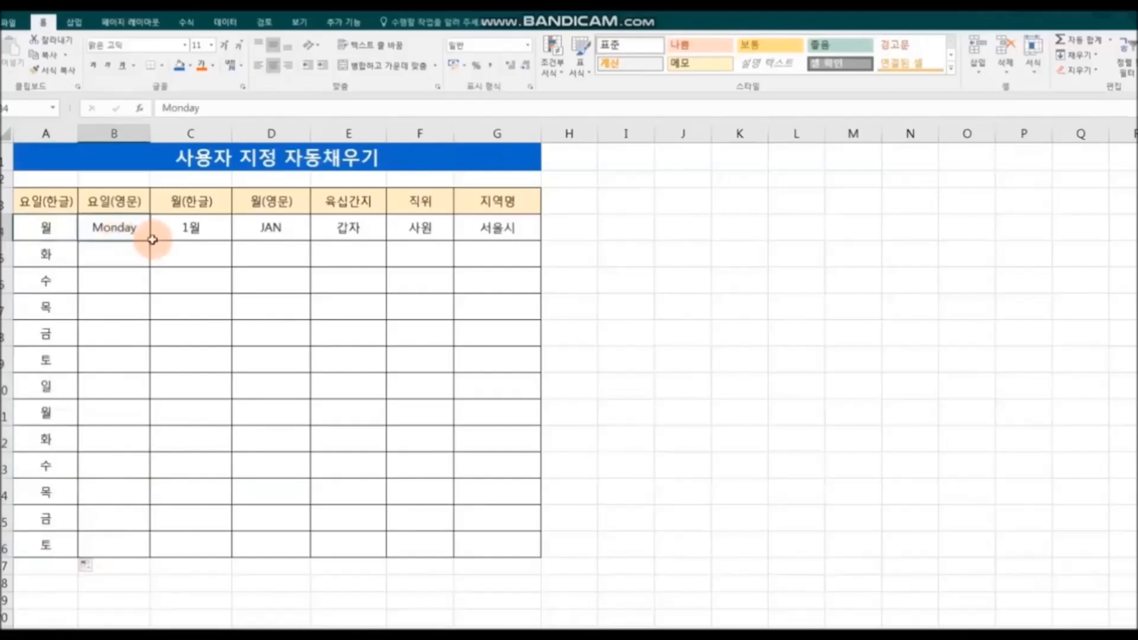
left_click_drag(150, 241, 152, 554)
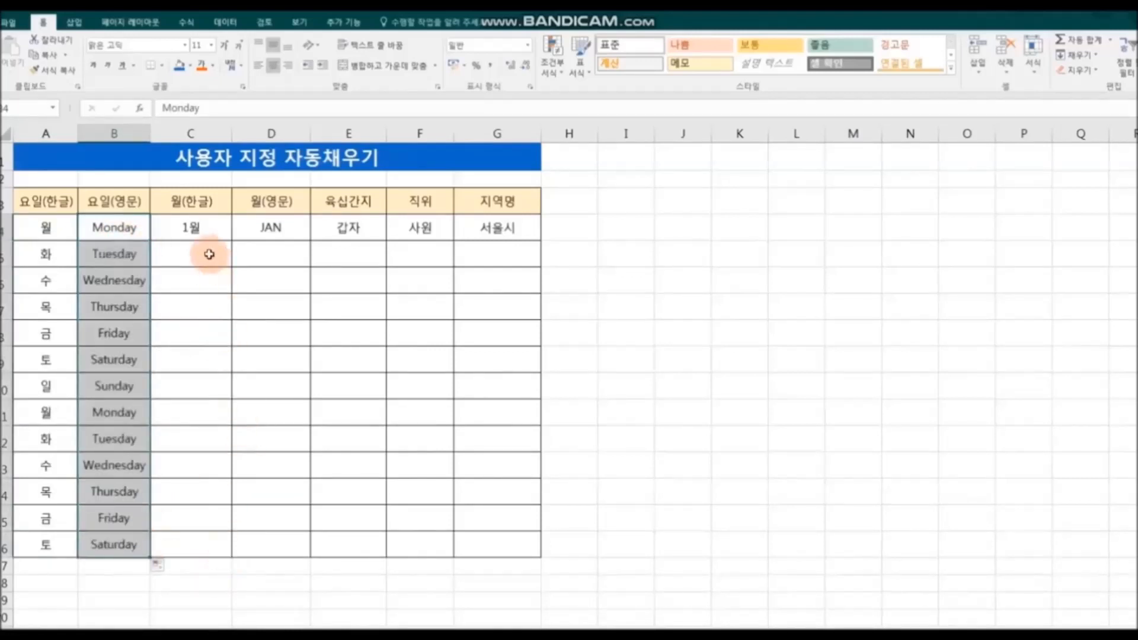
AutoFill the Korean and English months from C4 and D4 down to row 16
left_click(207, 231)
left_click_drag(233, 241, 233, 550)
left_click(271, 228)
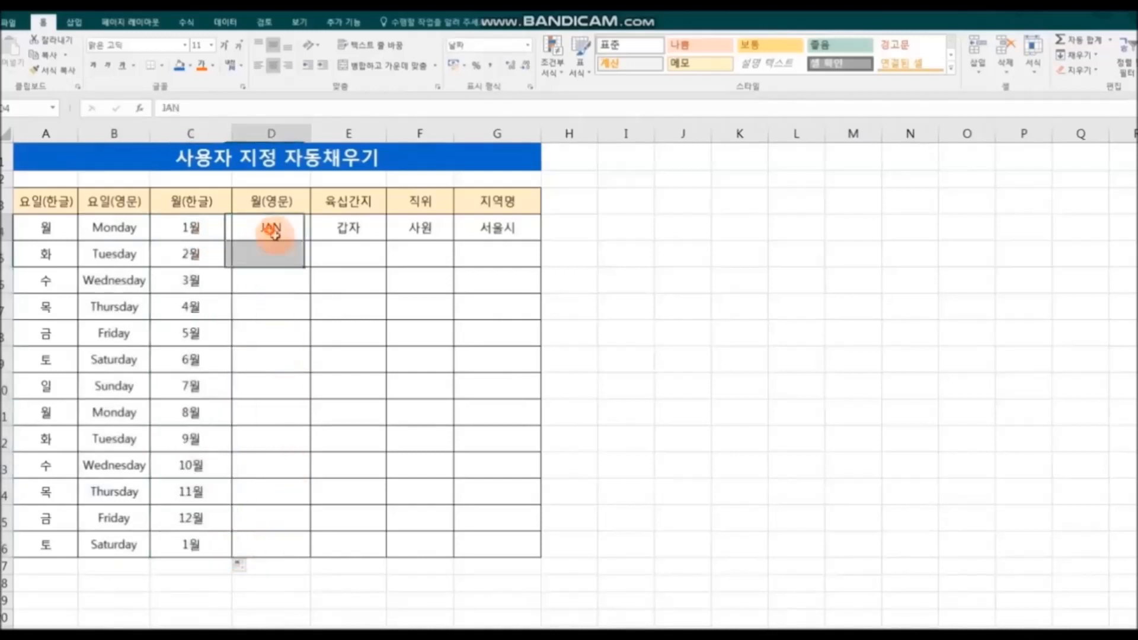
left_click_drag(311, 241, 309, 551)
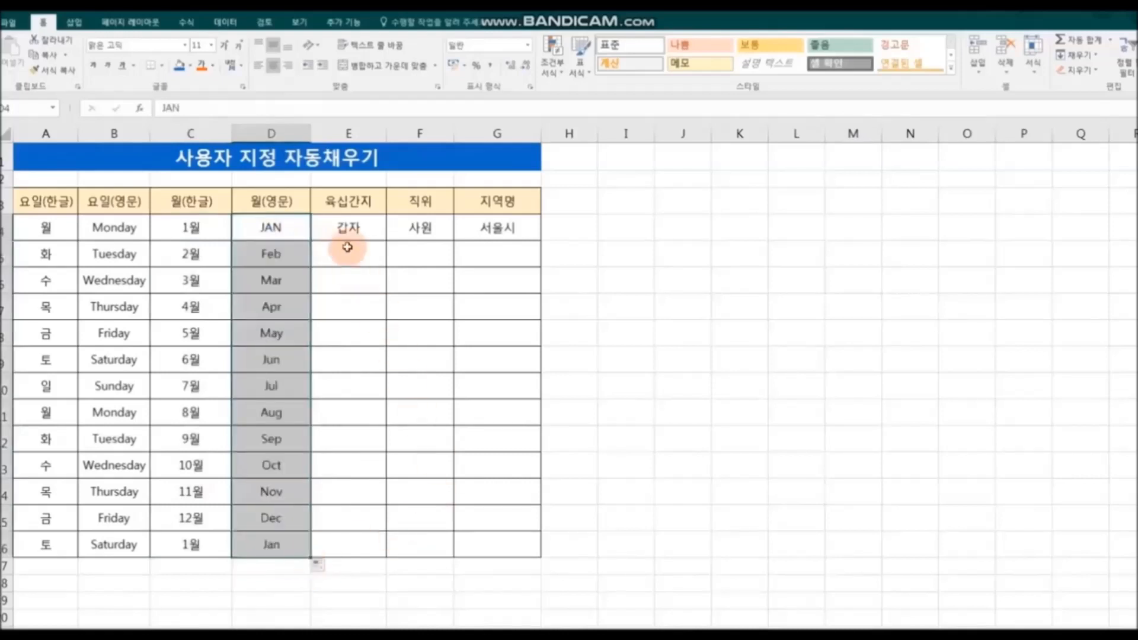
AutoFill the 육십간지, 직위 and 지역명 columns from E4, F4 and G4 down to row 16
left_click(349, 230)
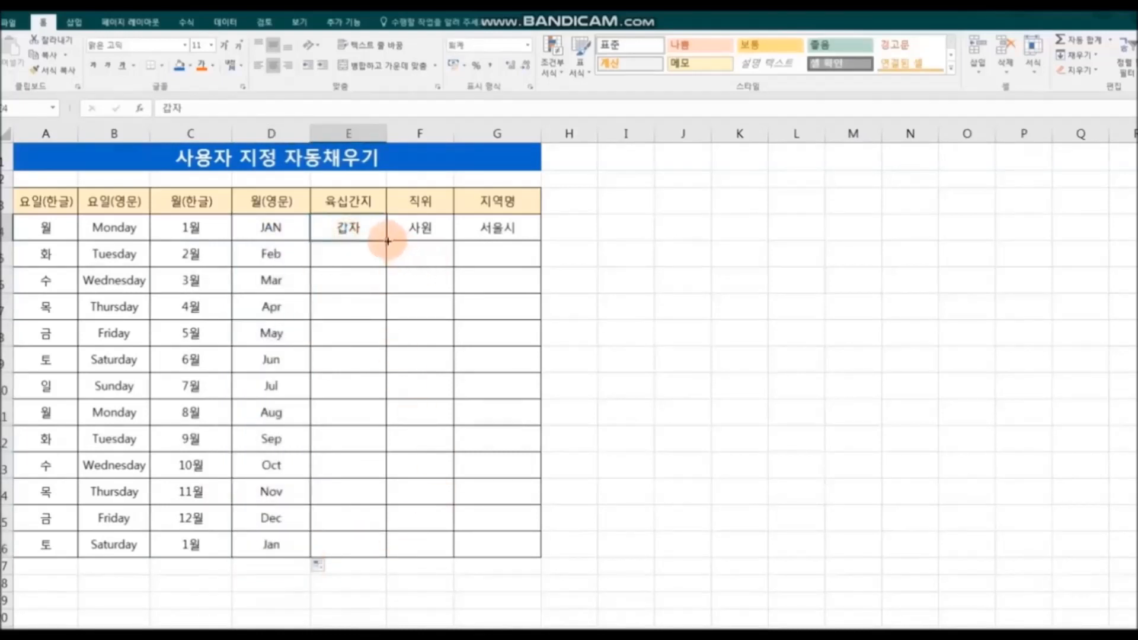
left_click_drag(387, 242, 388, 553)
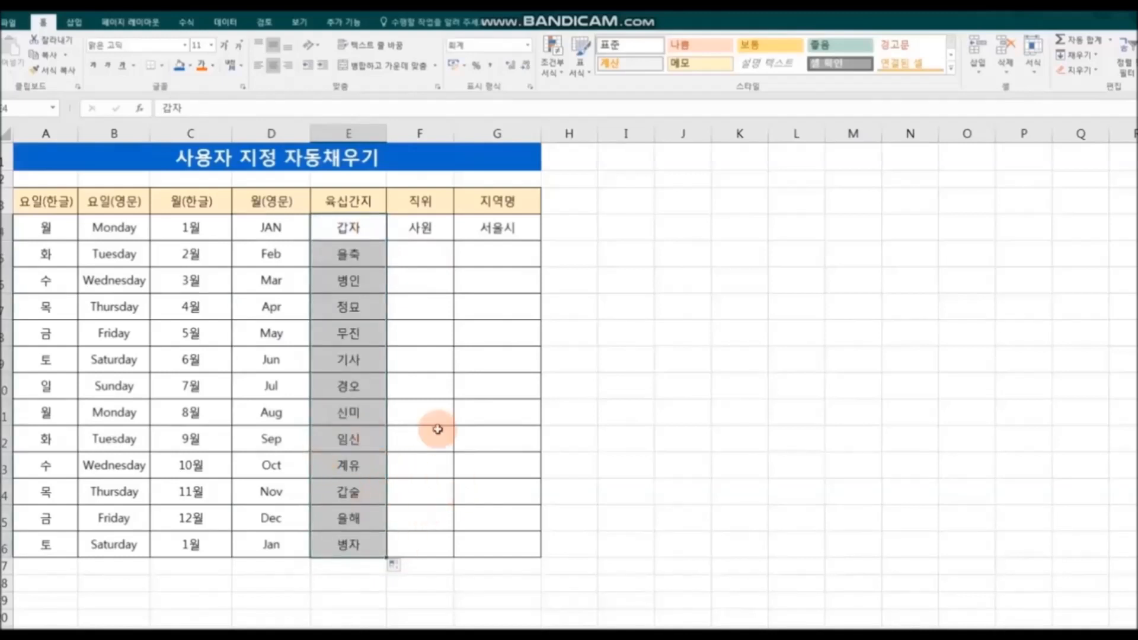
left_click(422, 227)
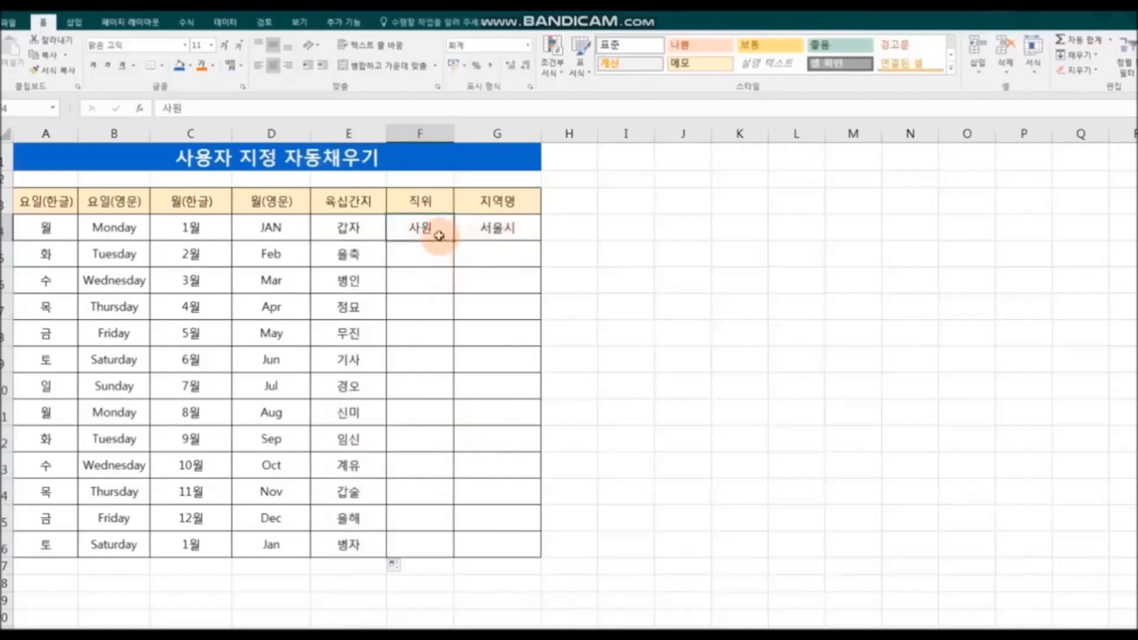
left_click_drag(456, 242, 452, 570)
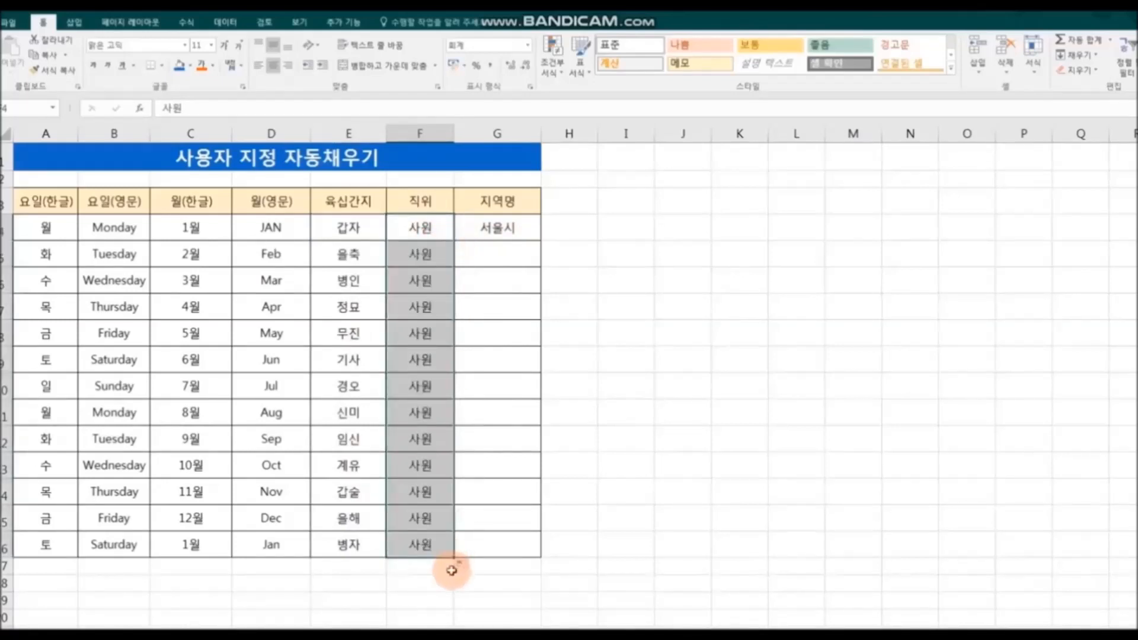
left_click(514, 224)
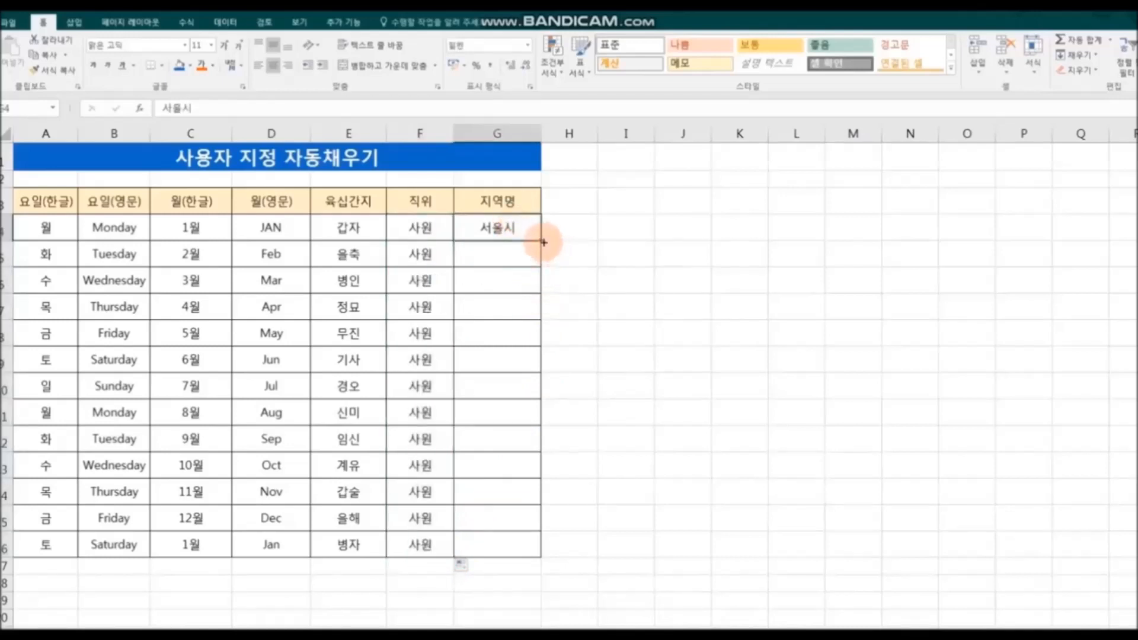
left_click_drag(541, 241, 536, 558)
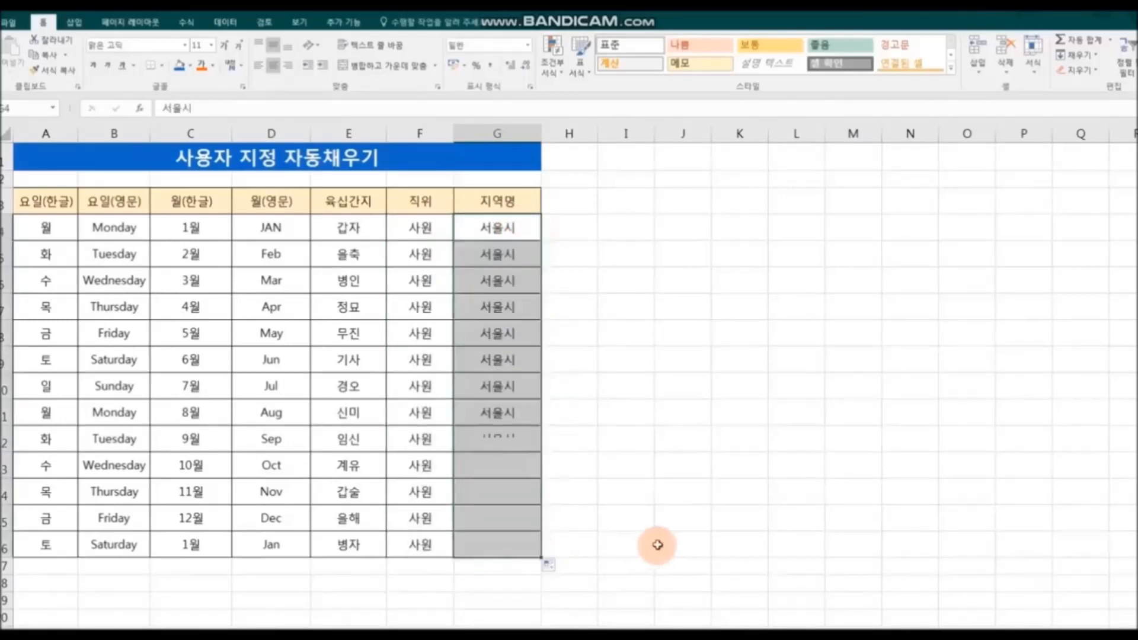
left_click(672, 535)
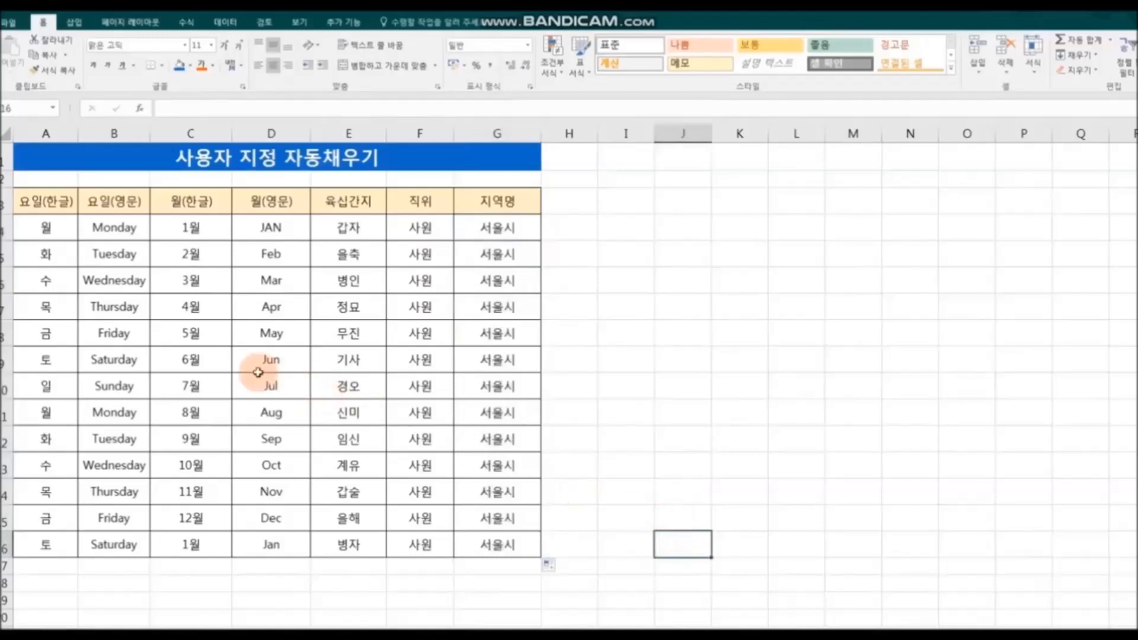
Clear A5:G16 and refill all columns at once by extending A4:G4 down to row 16
left_click_drag(46, 254, 509, 545)
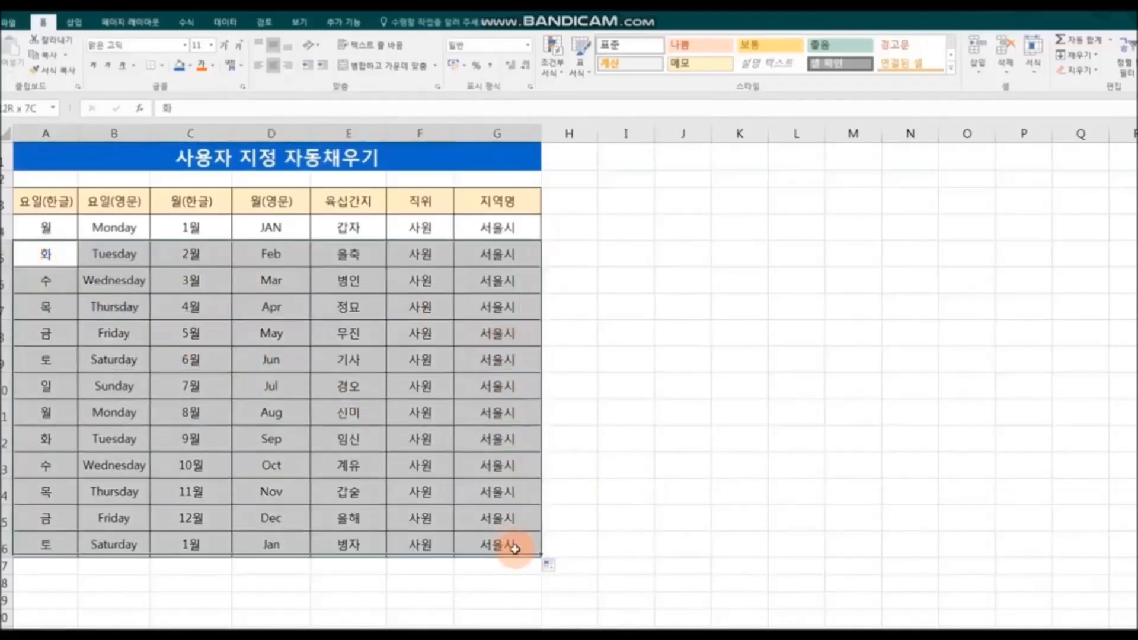
key("Delete")
left_click_drag(47, 228, 483, 232)
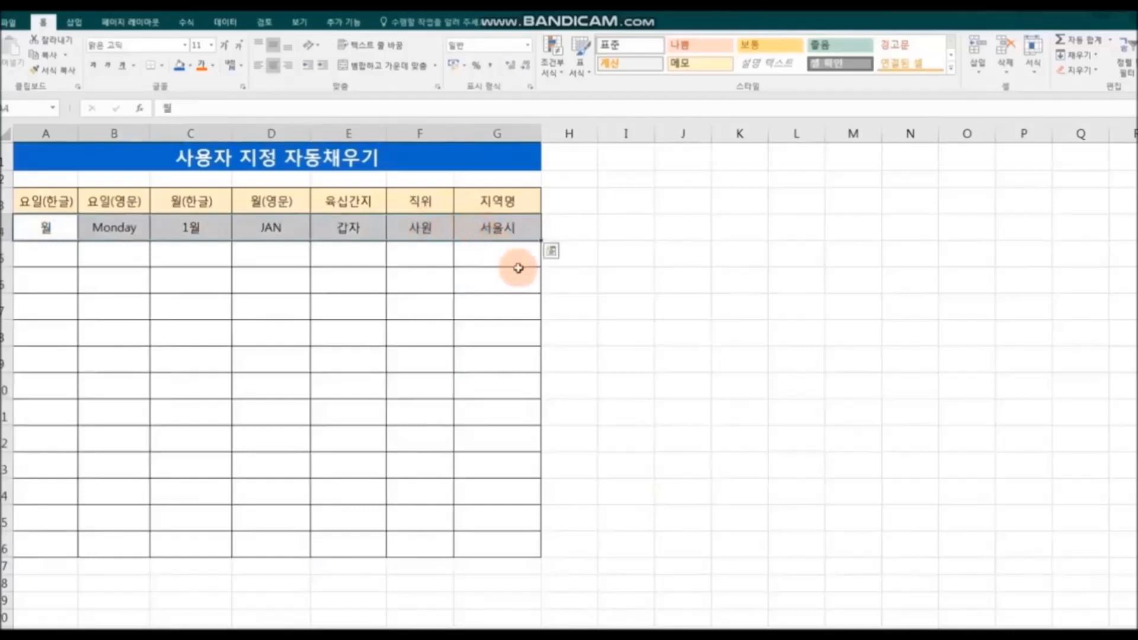
left_click_drag(541, 240, 539, 554)
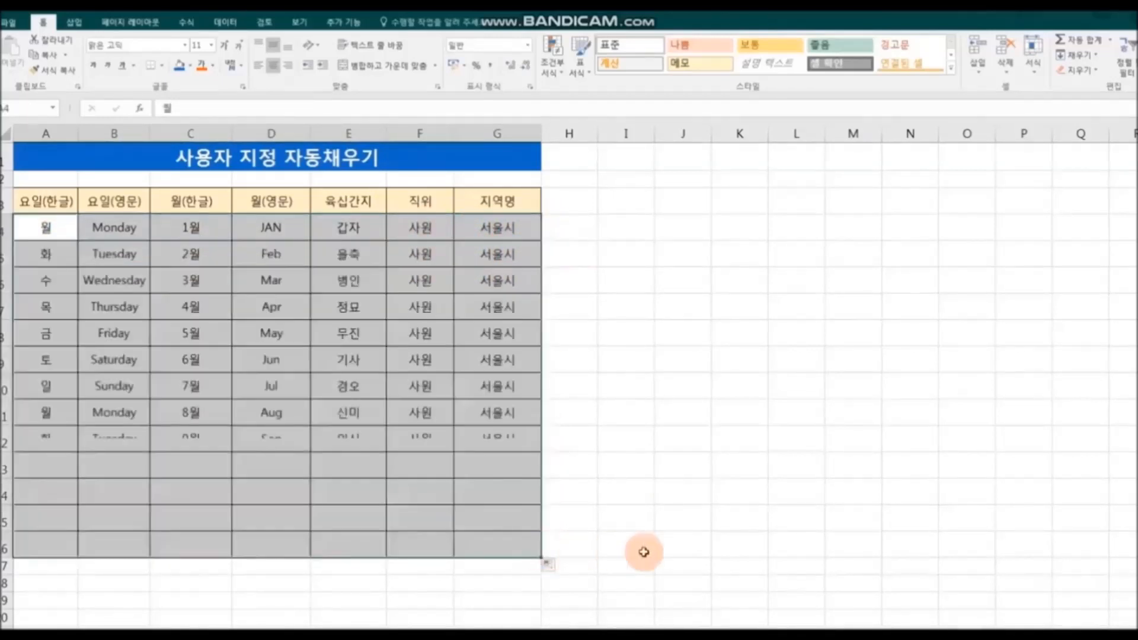
left_click(805, 540)
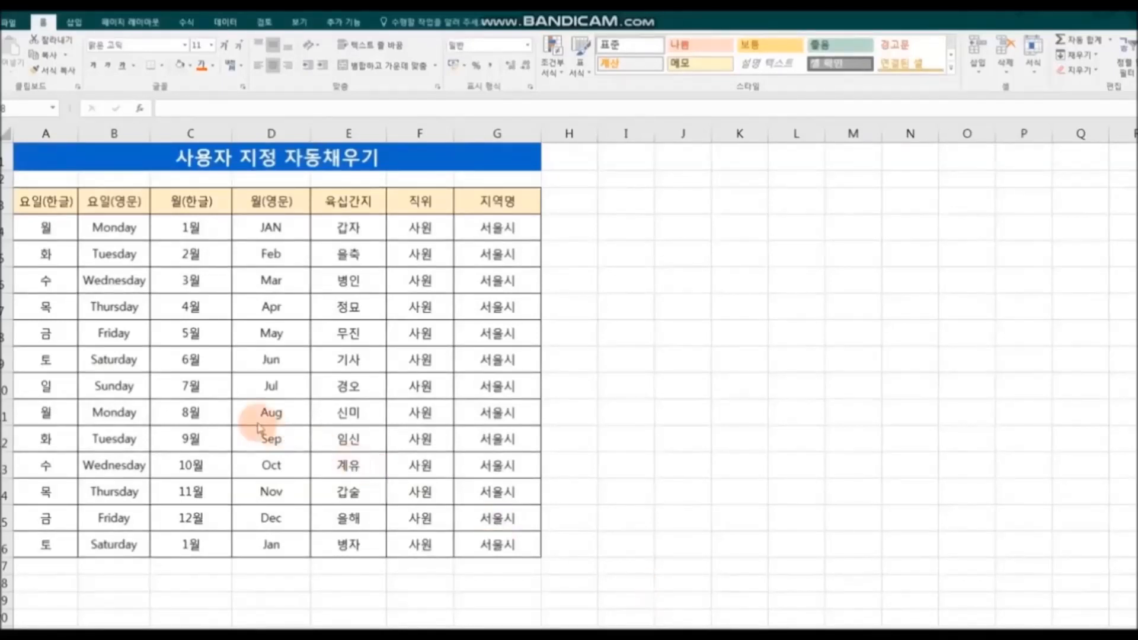
Shade the third data row, A6:G6, with a light blue fill
left_click_drag(55, 290, 503, 280)
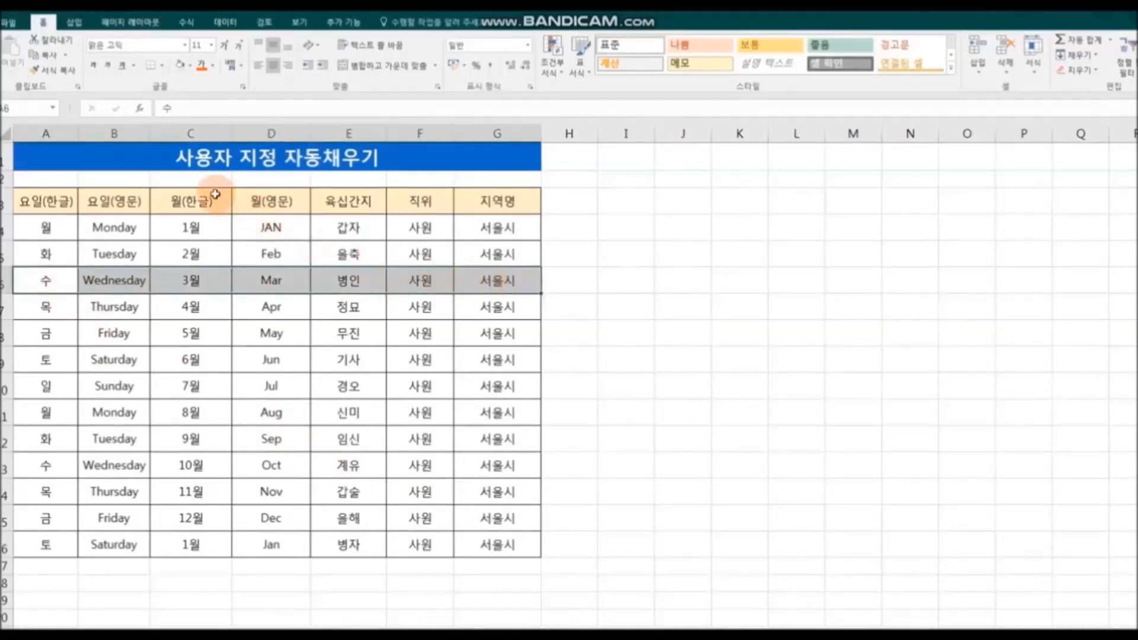
left_click(190, 66)
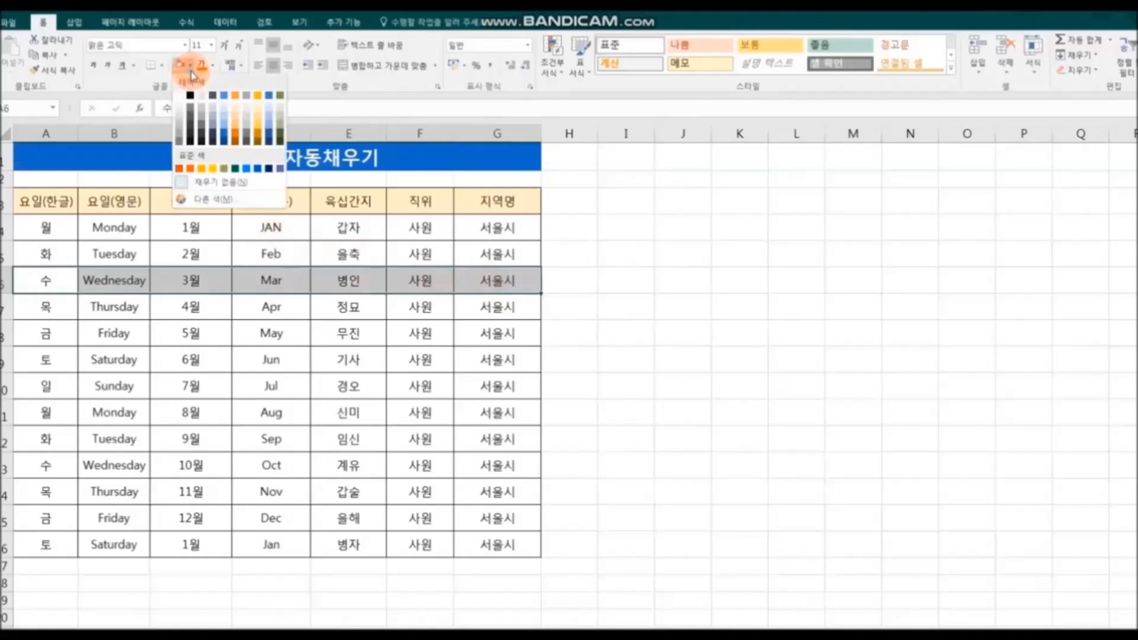
left_click(226, 113)
left_click(735, 328)
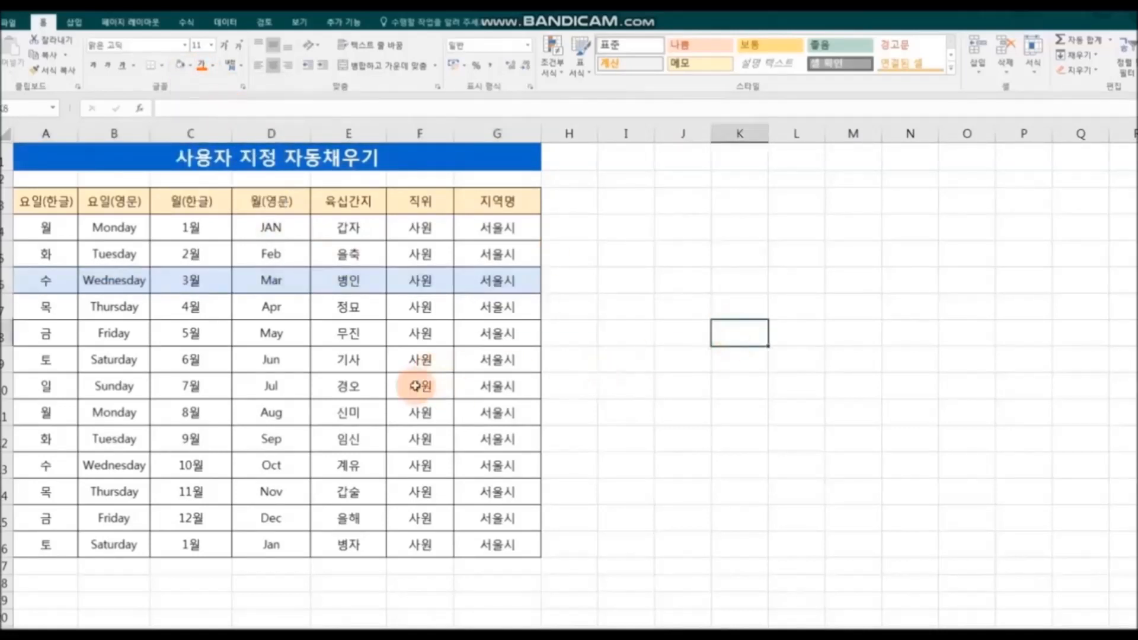
Copy only the formatting of A4:G6 onto A7:G16 to repeat the shading on every third row
left_click_drag(45, 363, 457, 359)
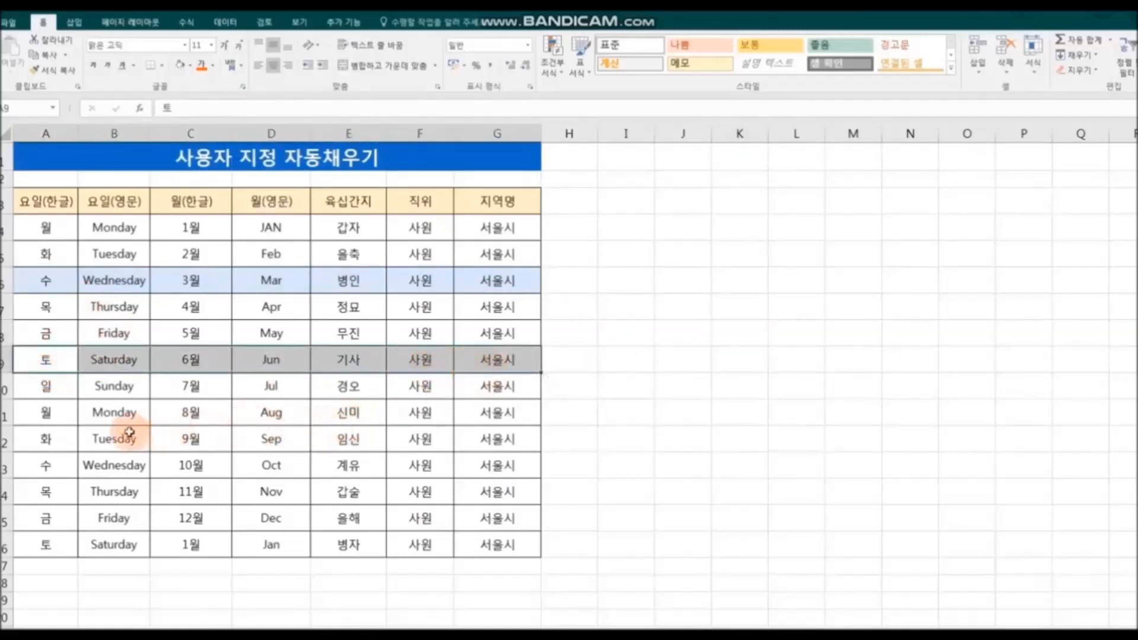
left_click(669, 334)
left_click_drag(45, 226, 492, 279)
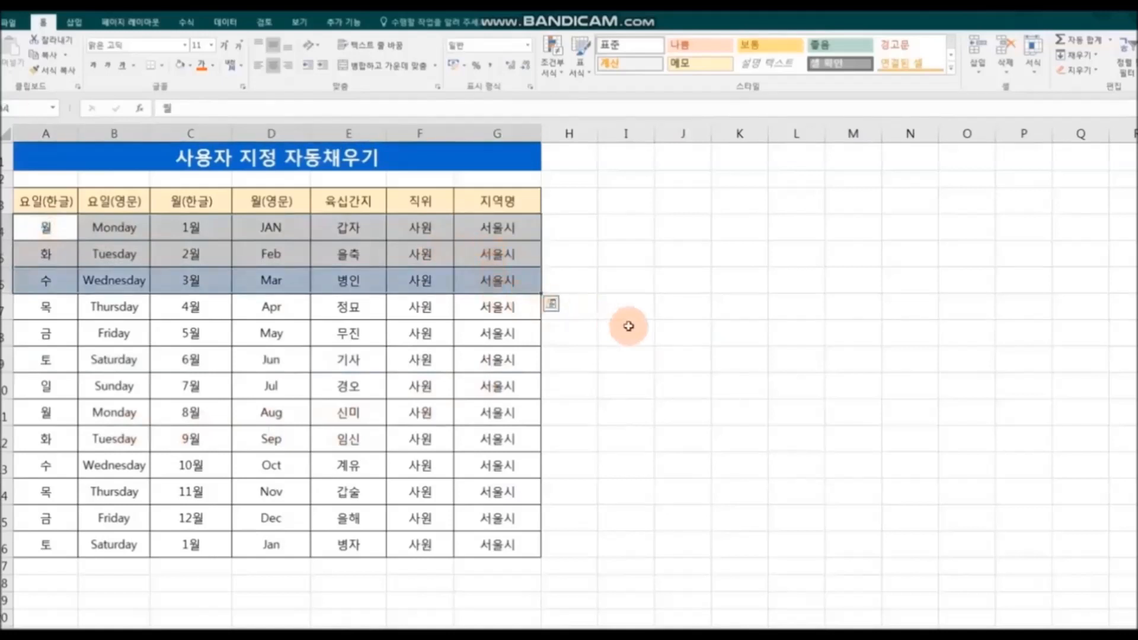
left_click(69, 74)
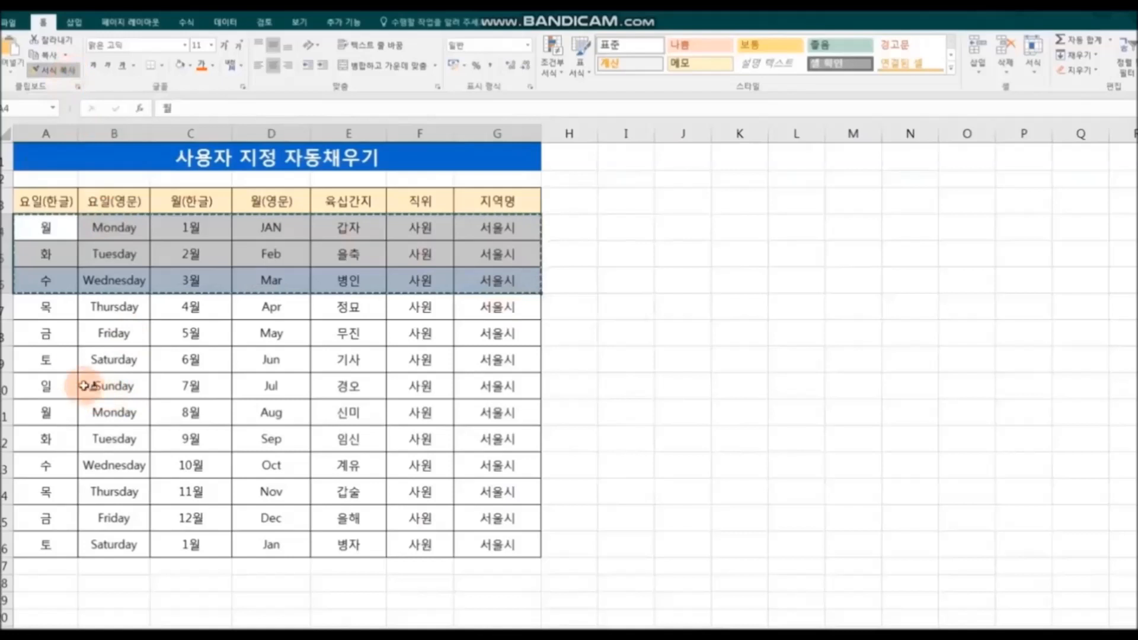
mouse_move(31, 305)
left_mouse_down()
mouse_move(381, 355)
mouse_move(493, 351)
mouse_move(507, 544)
left_mouse_up()
left_click(724, 540)
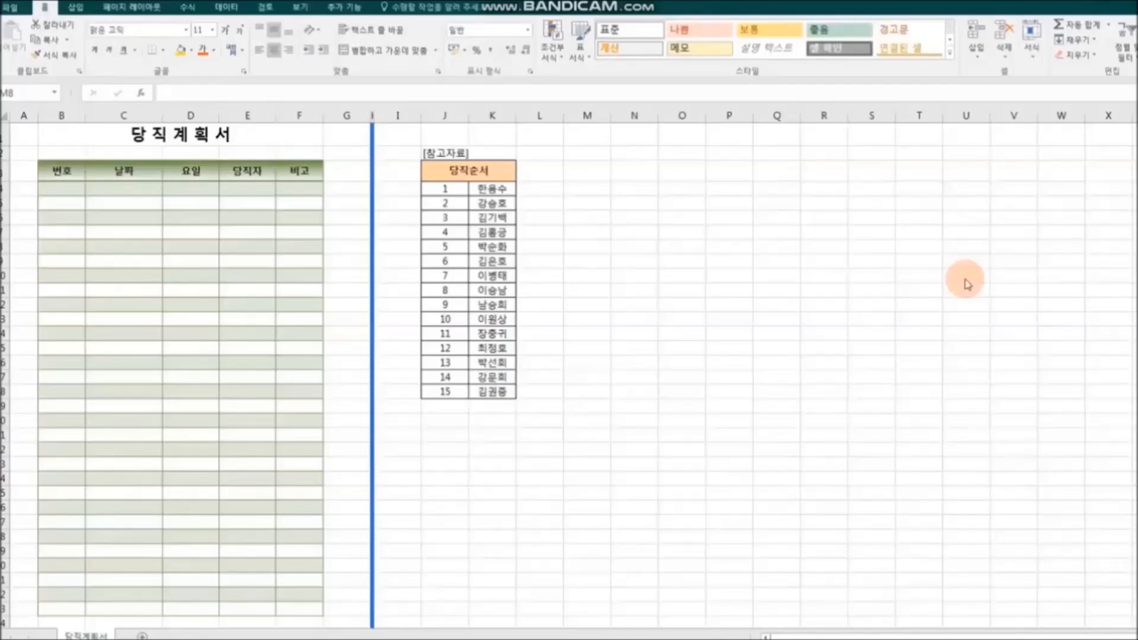
Number the 번호 column from 1 to 30 by entering 1 in B4 and filling a series down to B33
left_click(61, 190)
type("1")
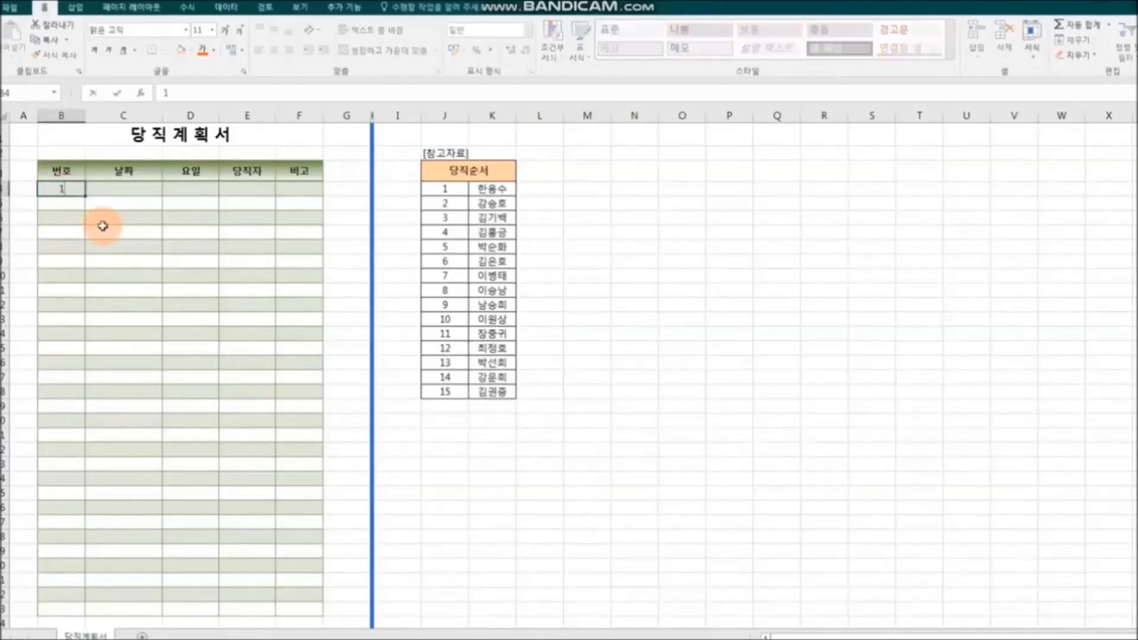
left_click(102, 226)
left_click(68, 190)
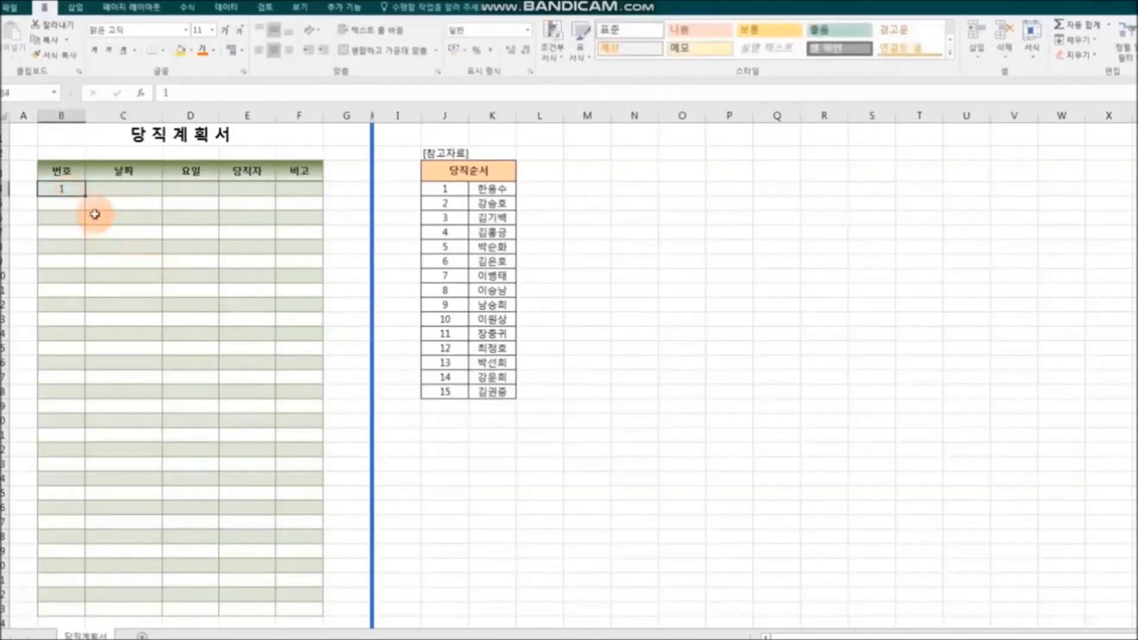
left_click_drag(86, 196, 75, 610)
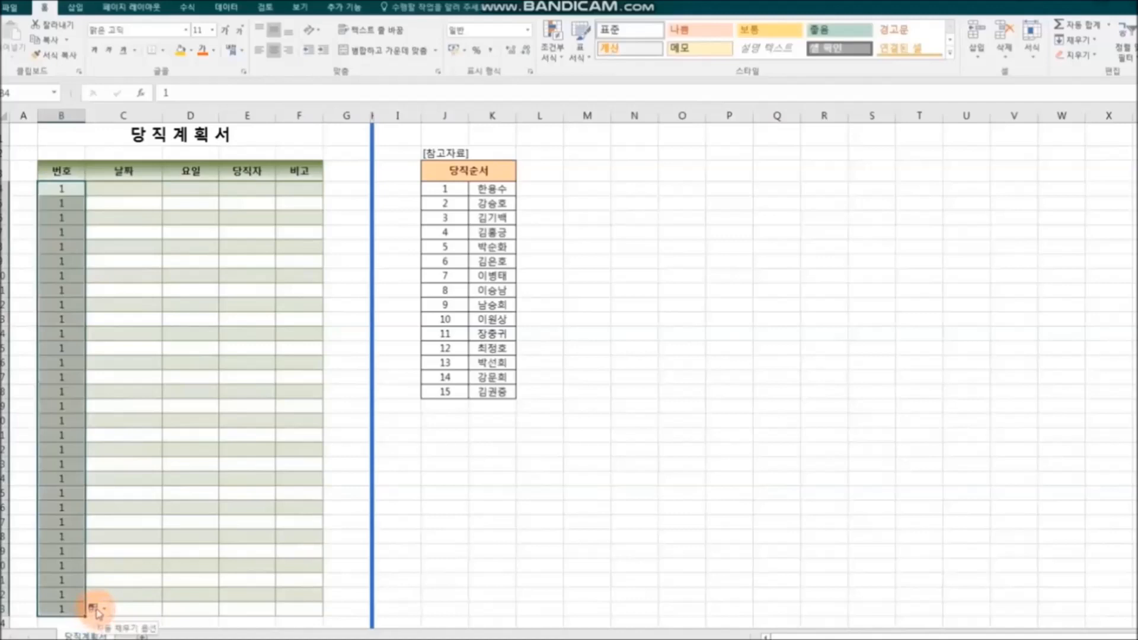
left_click(95, 609)
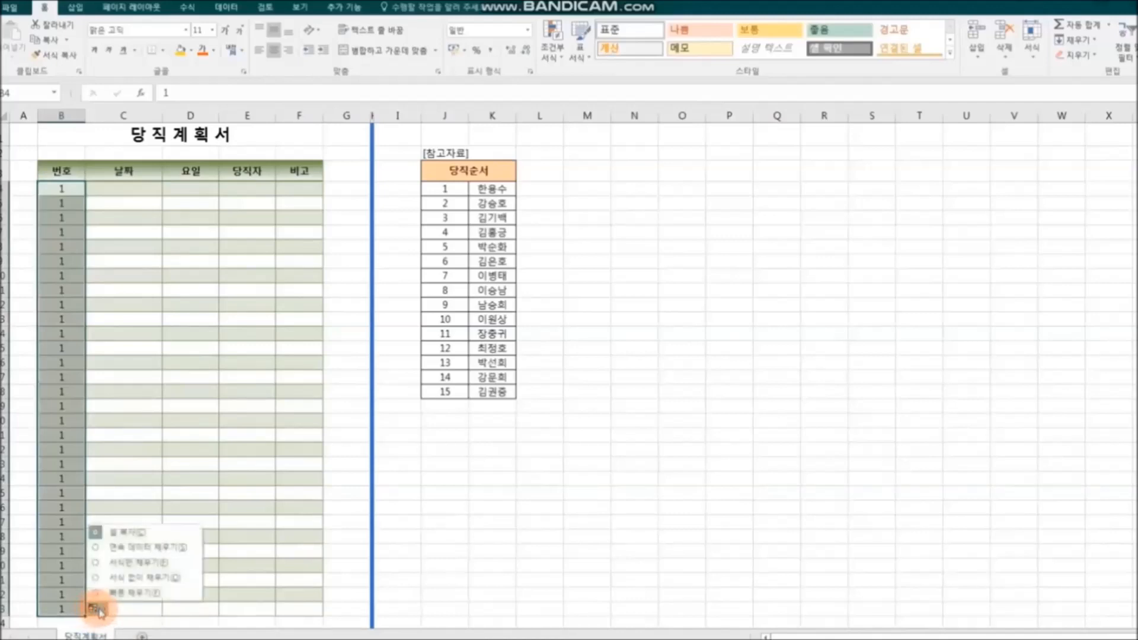
left_click(177, 549)
left_click(172, 546)
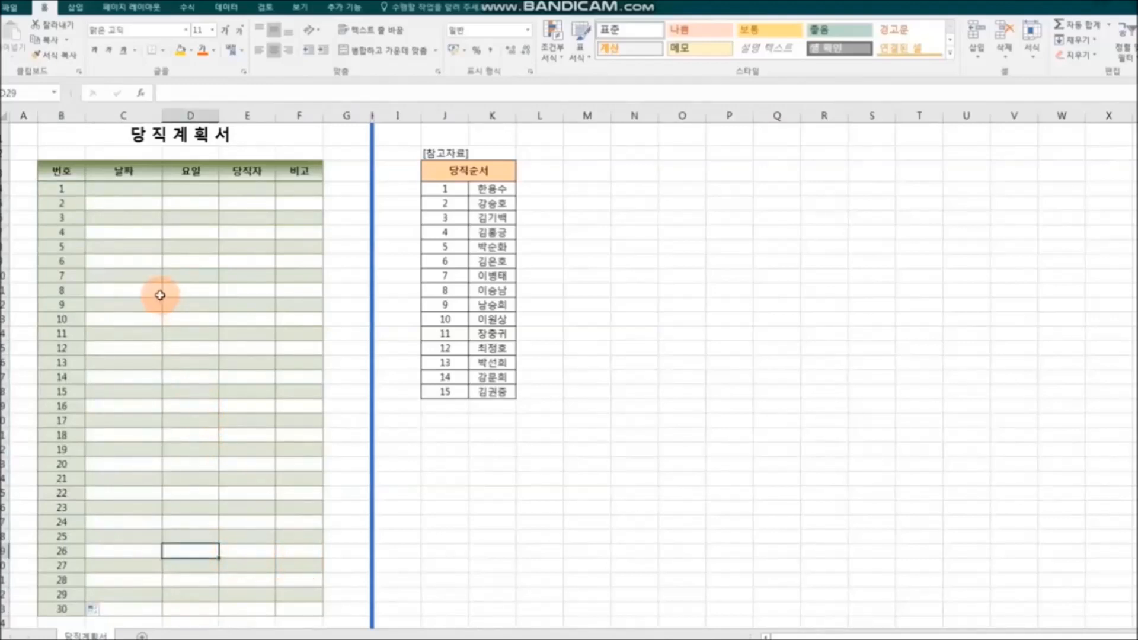
Enter the date 2021/11/12 in C4 and AutoFill consecutive dates down the 날짜 column to C33
left_click(125, 189)
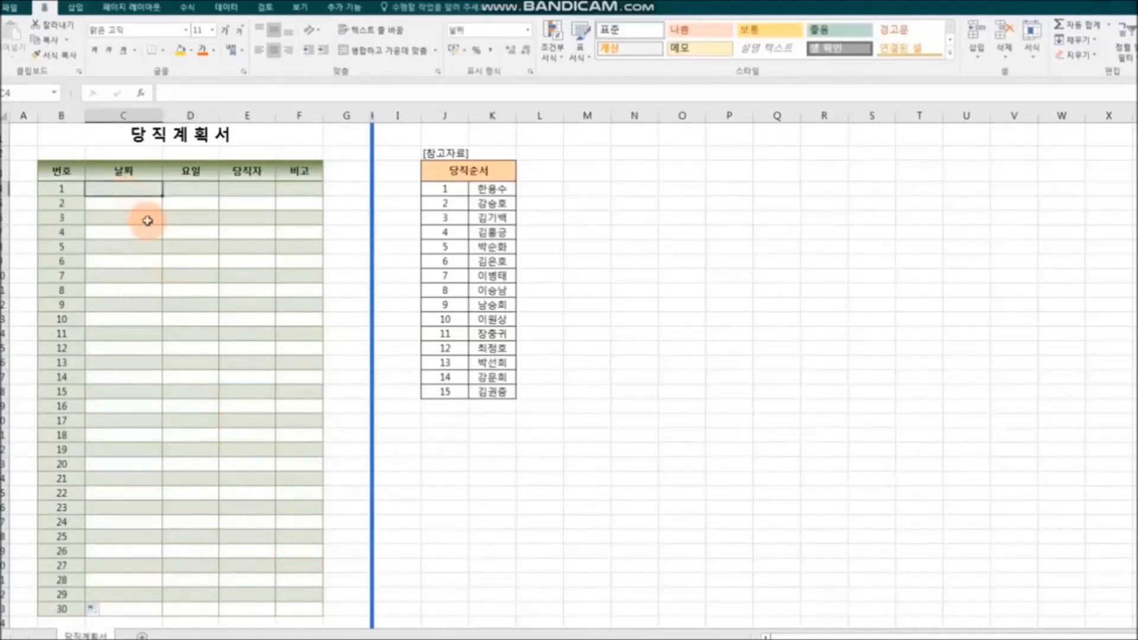
type("2021/11/12")
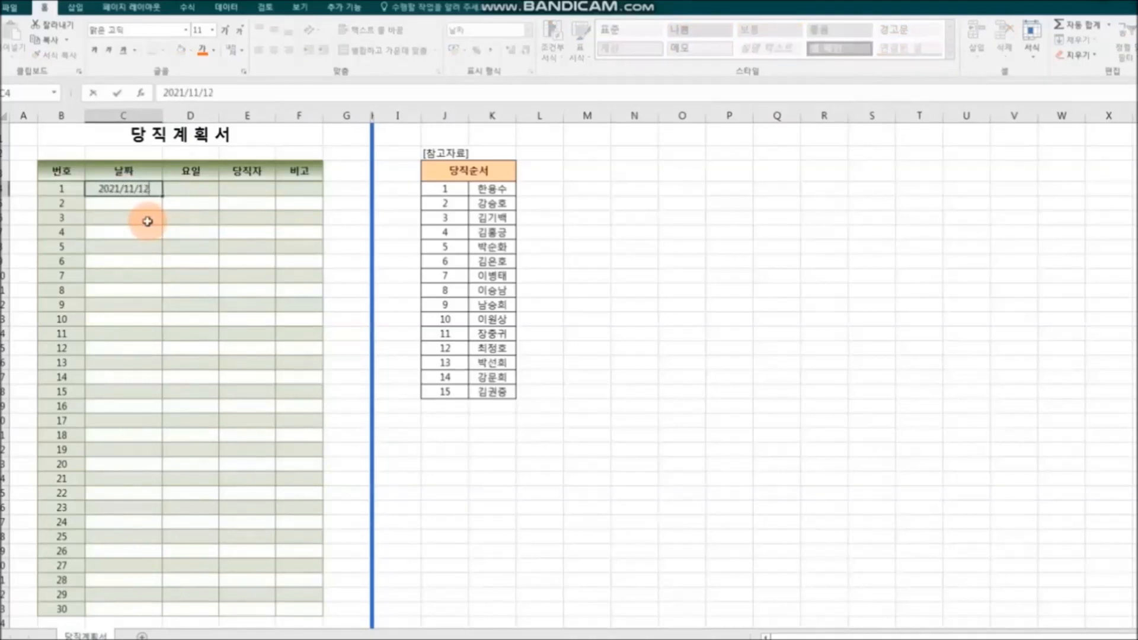
key("Return")
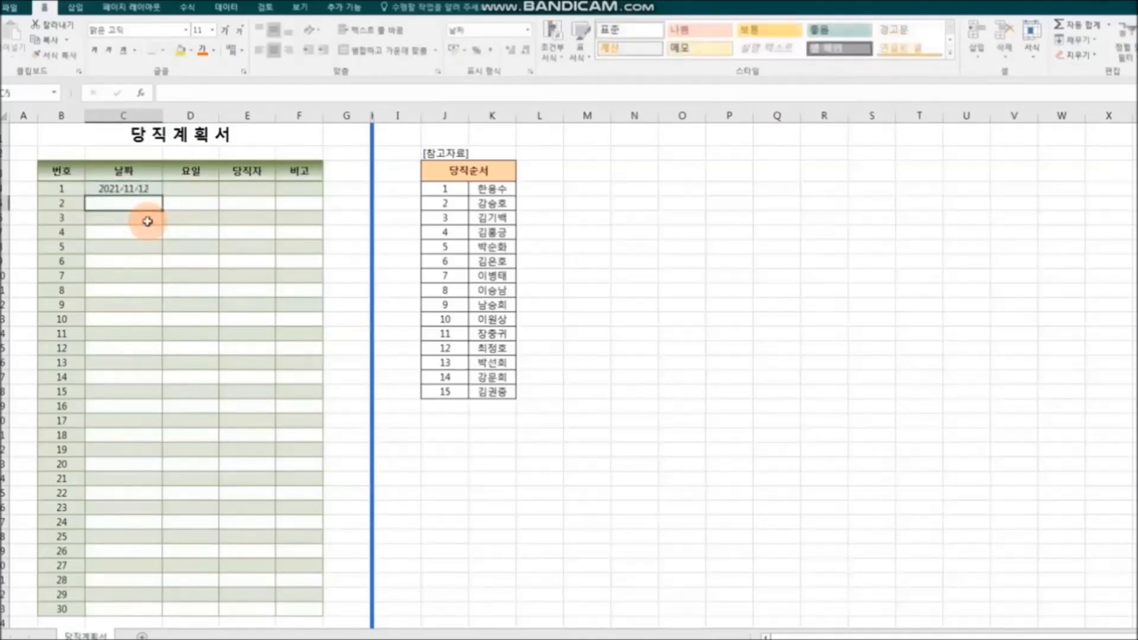
left_click(126, 190)
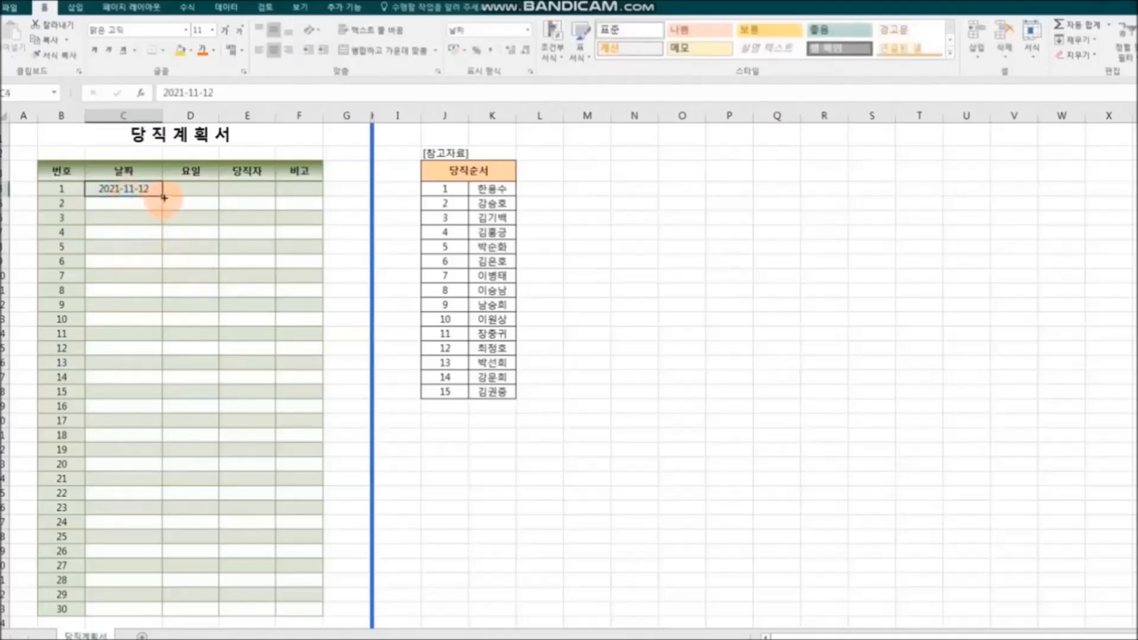
left_click_drag(164, 197, 166, 612)
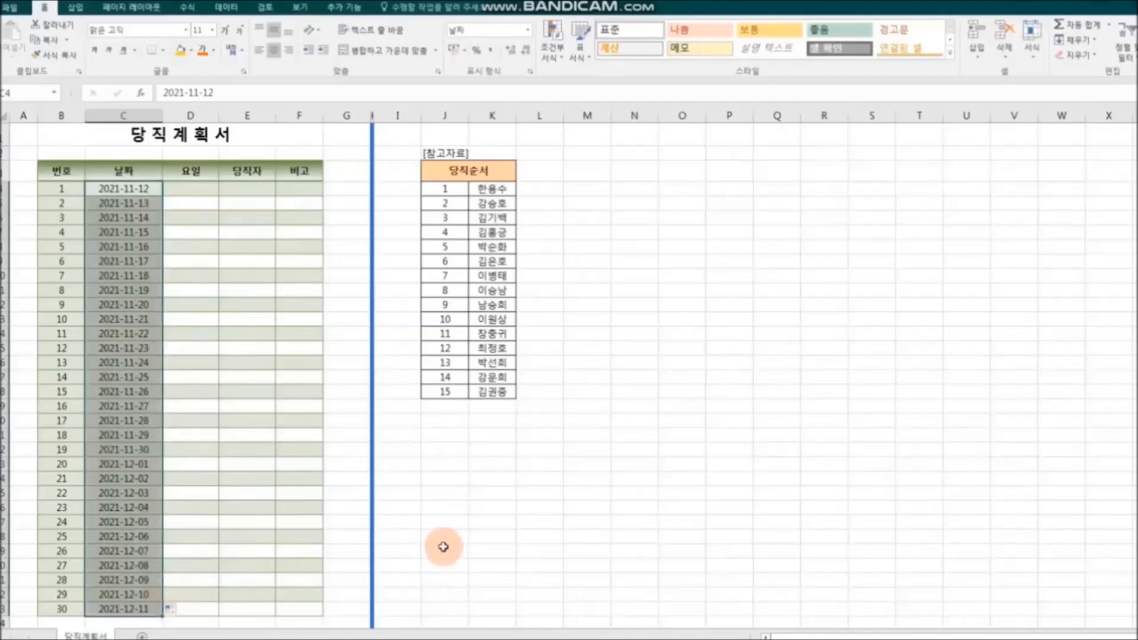
left_click(443, 546)
Enter 금 in D4 and AutoFill the weekdays down the 요일 column to D33
left_click(194, 188)
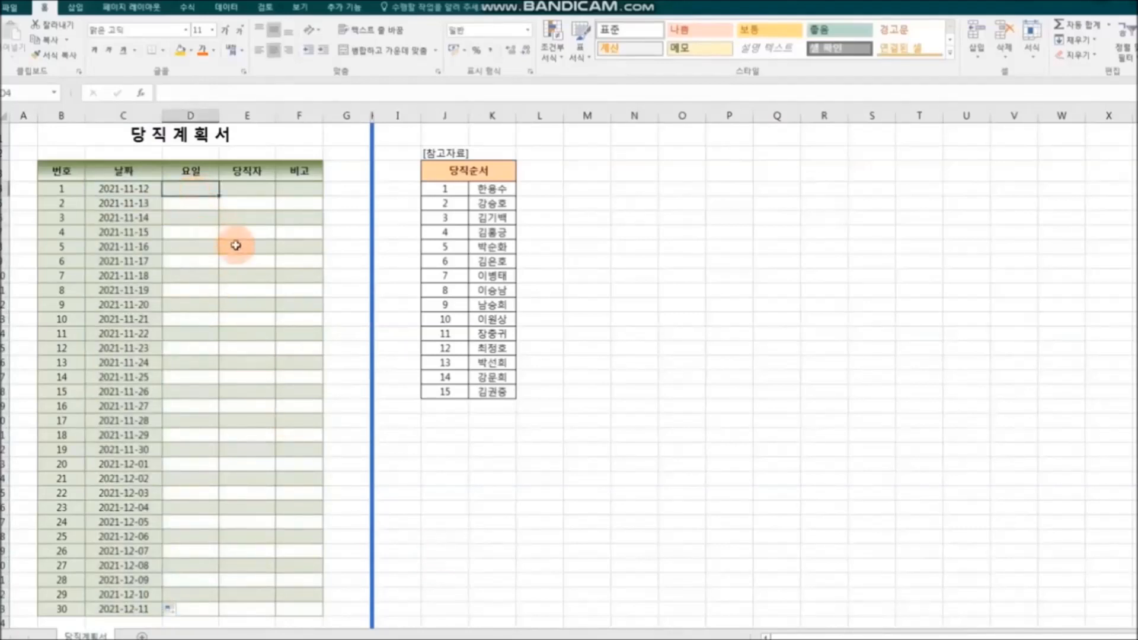
key("F2")
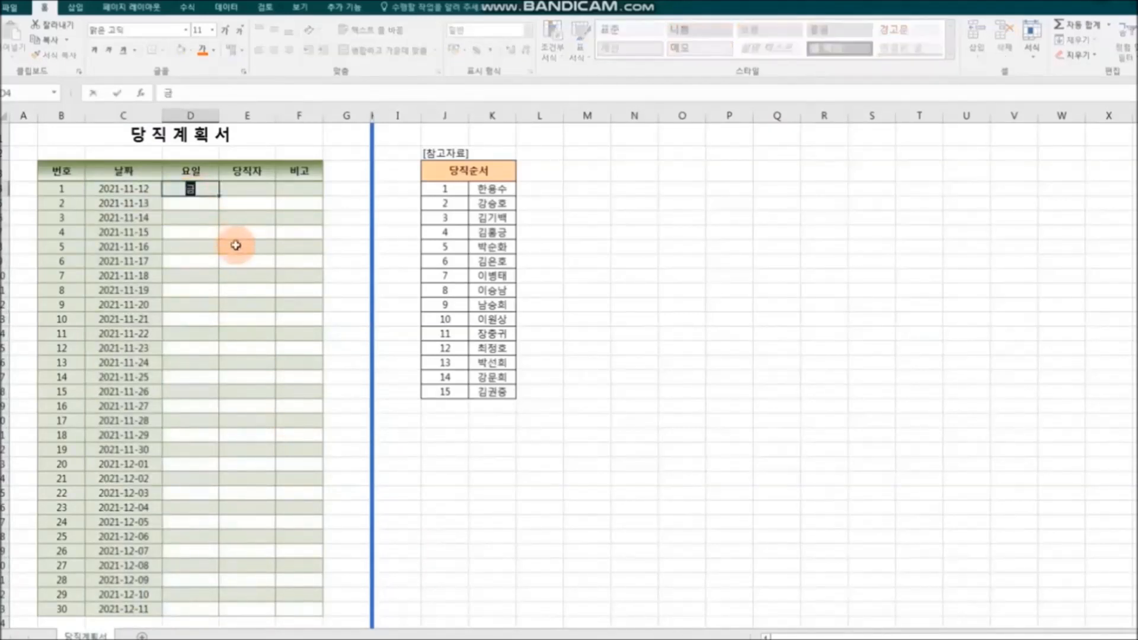
type("금")
key("Return")
left_click(177, 188)
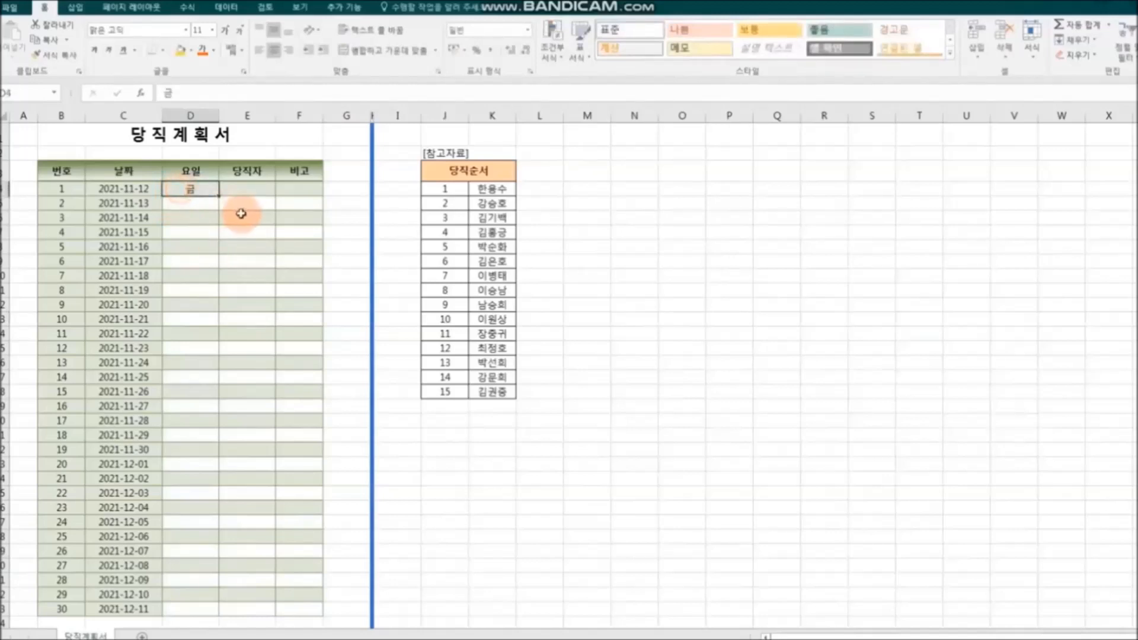
left_click_drag(220, 198, 220, 614)
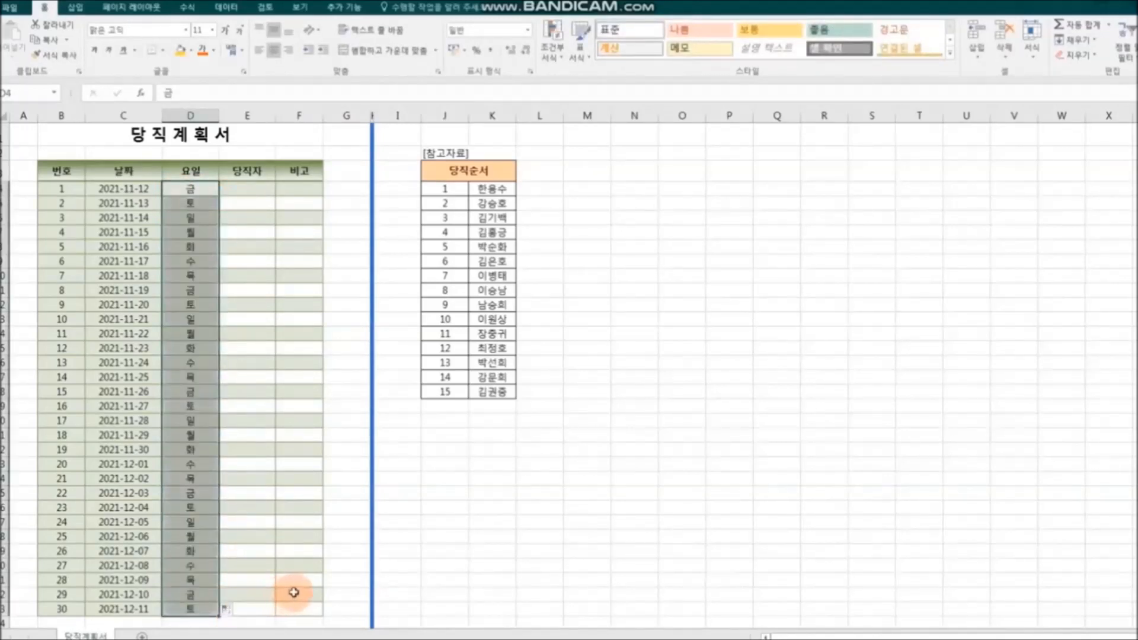
left_click(446, 567)
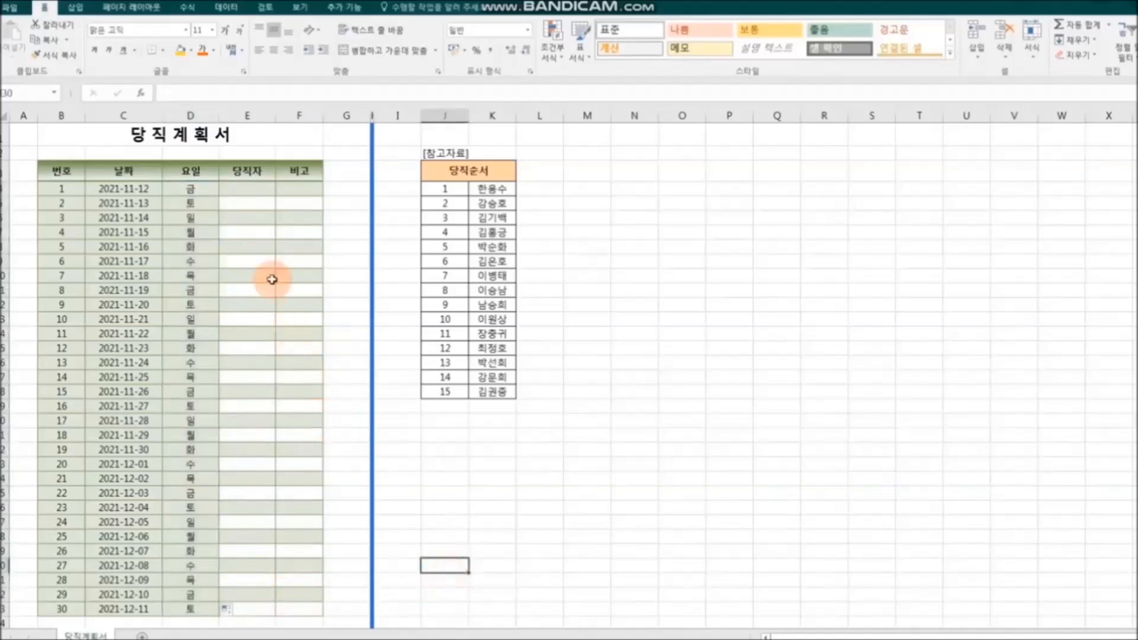
Copy the 당직순서 names in K4:K18 into the 당직자 column starting at E4
left_click(248, 190)
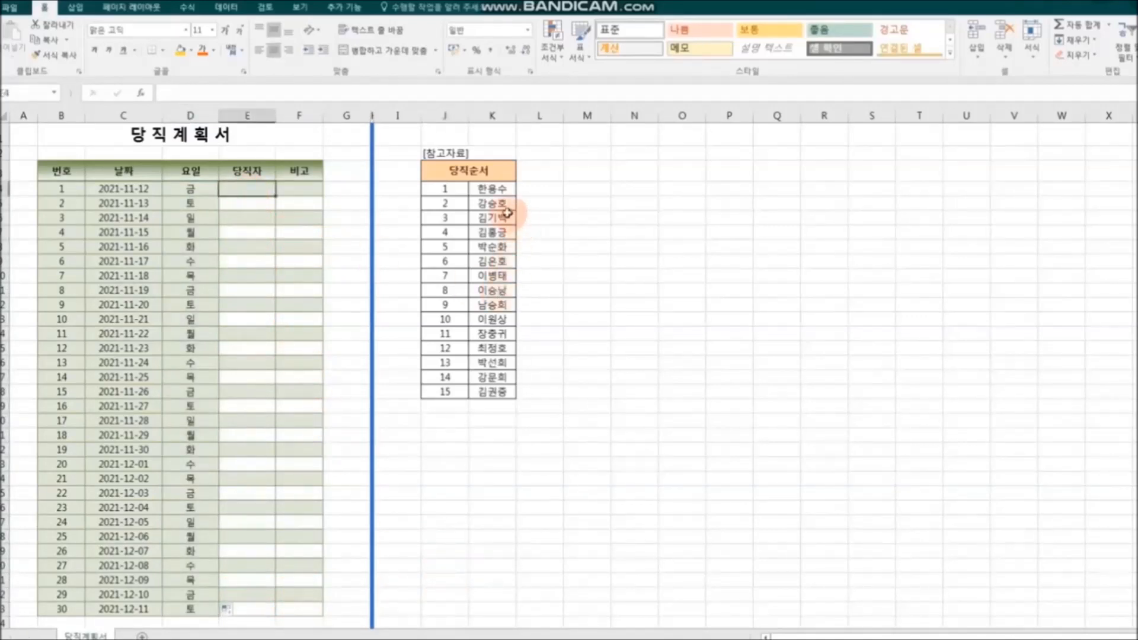
left_click_drag(492, 189, 488, 392)
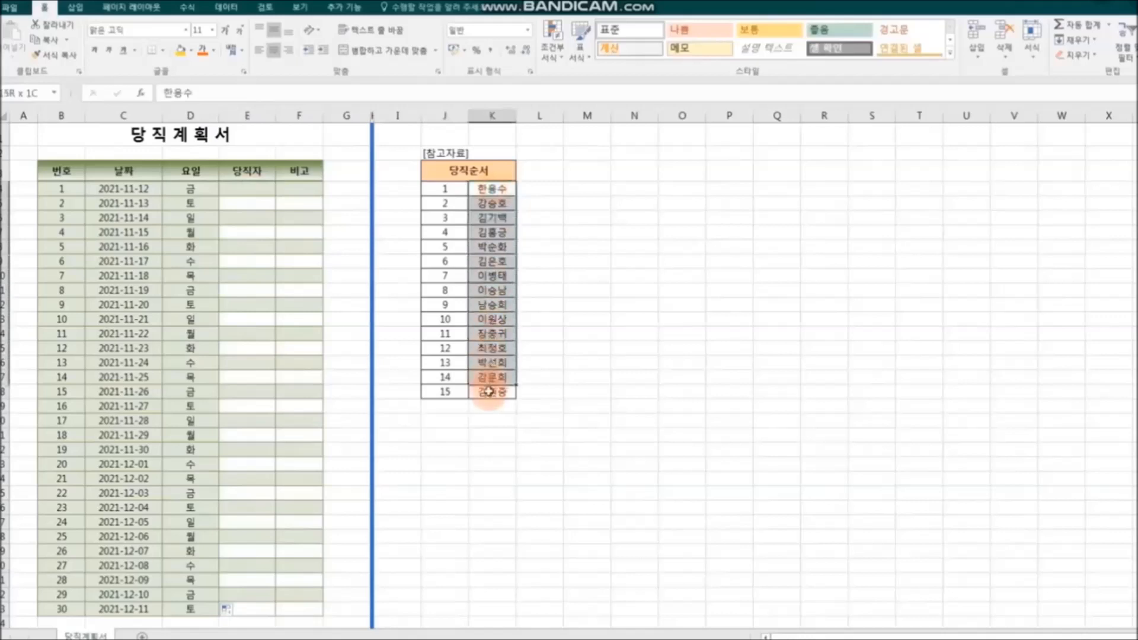
right_click(492, 394)
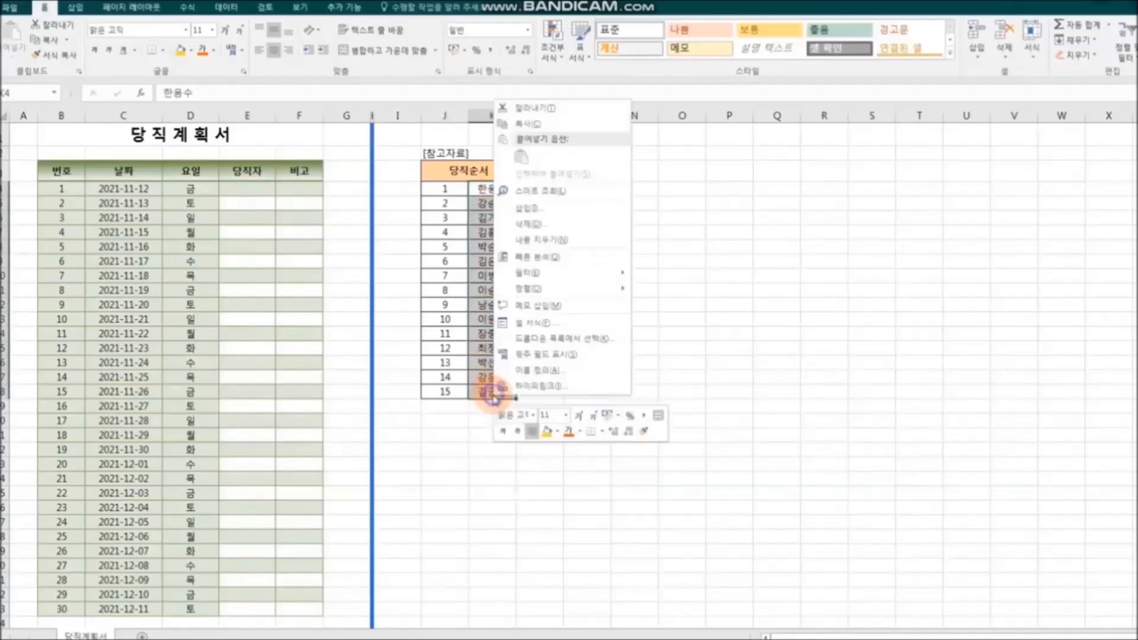
left_click(550, 126)
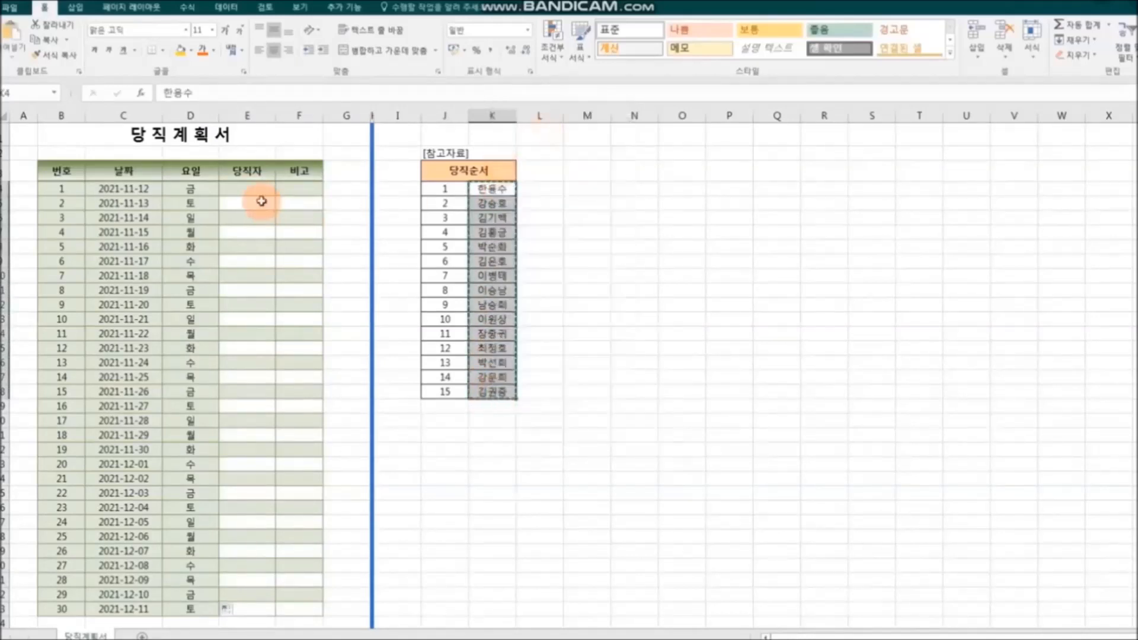
left_click(249, 189)
key("ctrl+v")
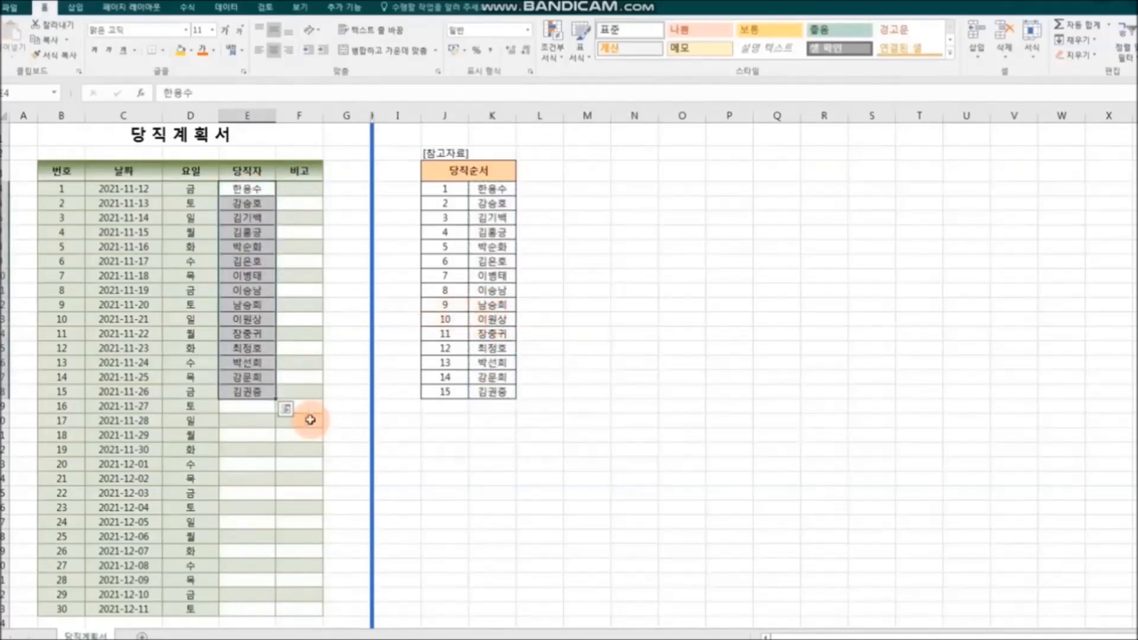
AutoFill the pasted duty names from E4:E18 down to E33 so the order repeats
left_click_drag(276, 400, 279, 612)
left_click(522, 557)
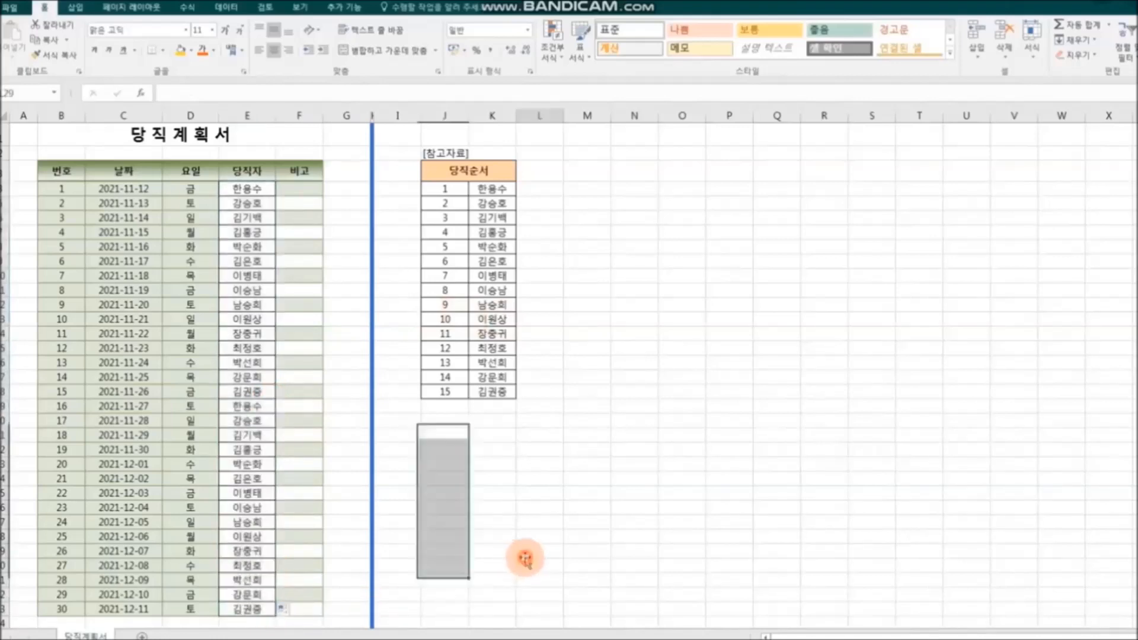
left_click(254, 407)
left_click_drag(253, 407, 249, 610)
left_click(474, 579)
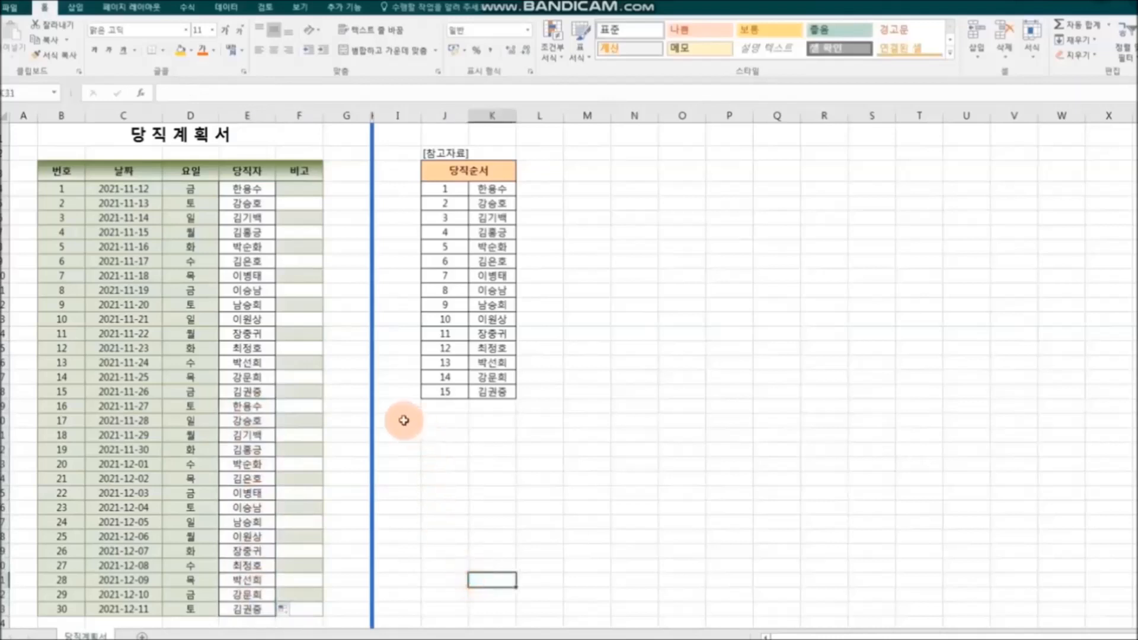
left_click(635, 492)
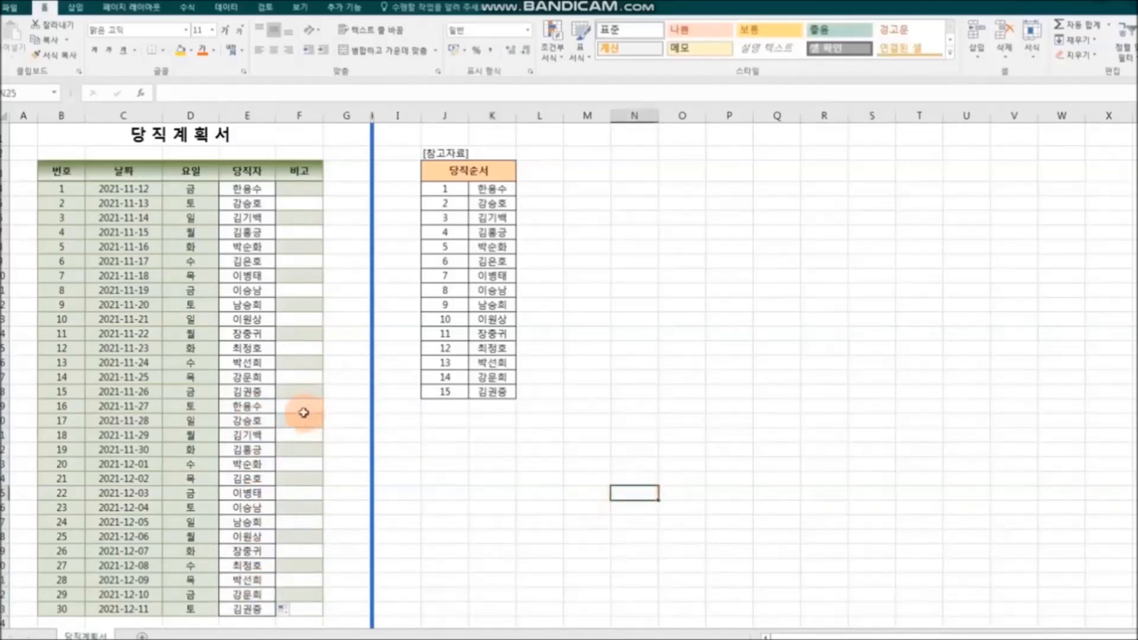
Copy the formatting of the 요일 column, D3:D33, onto the 당직자 column, E3:E33
left_click_drag(188, 170, 198, 608)
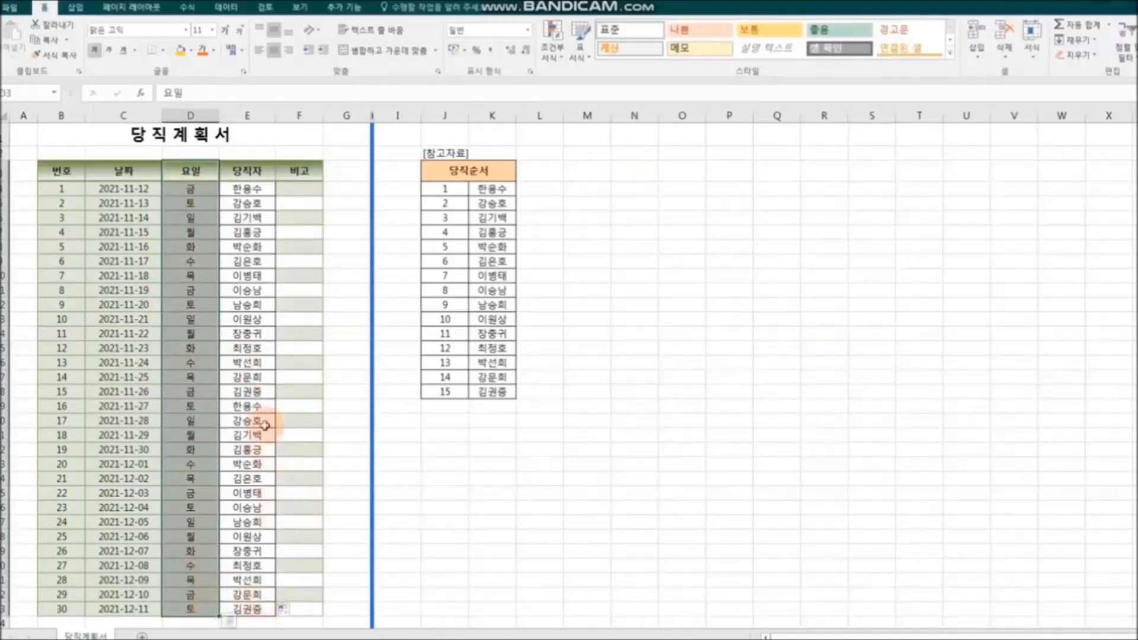
left_click(64, 57)
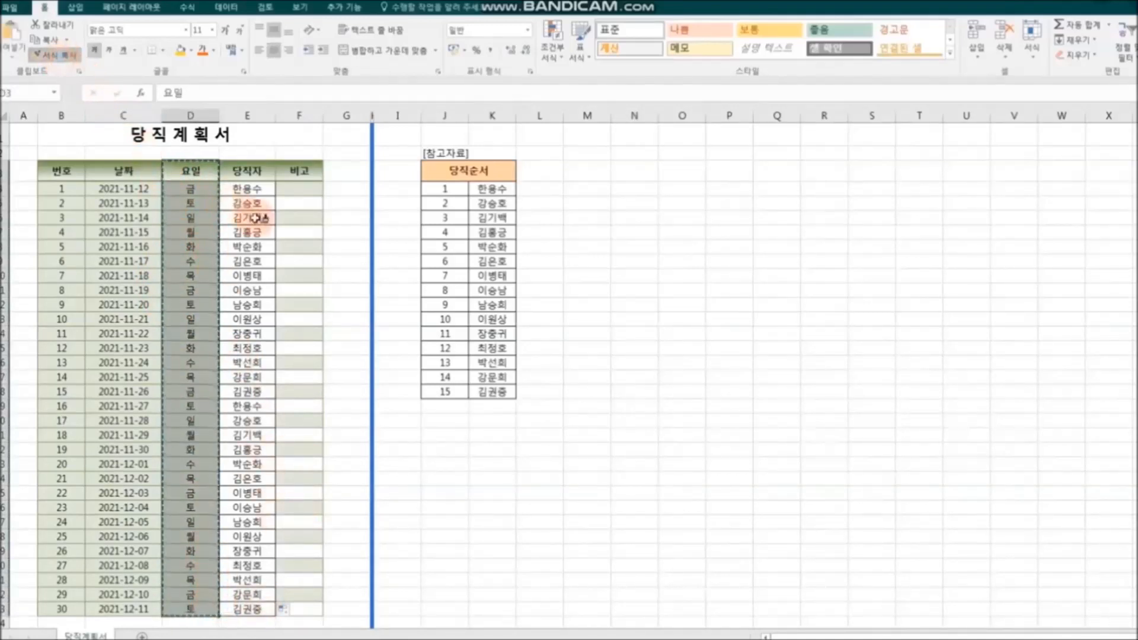
left_click_drag(247, 171, 252, 610)
left_click(438, 591)
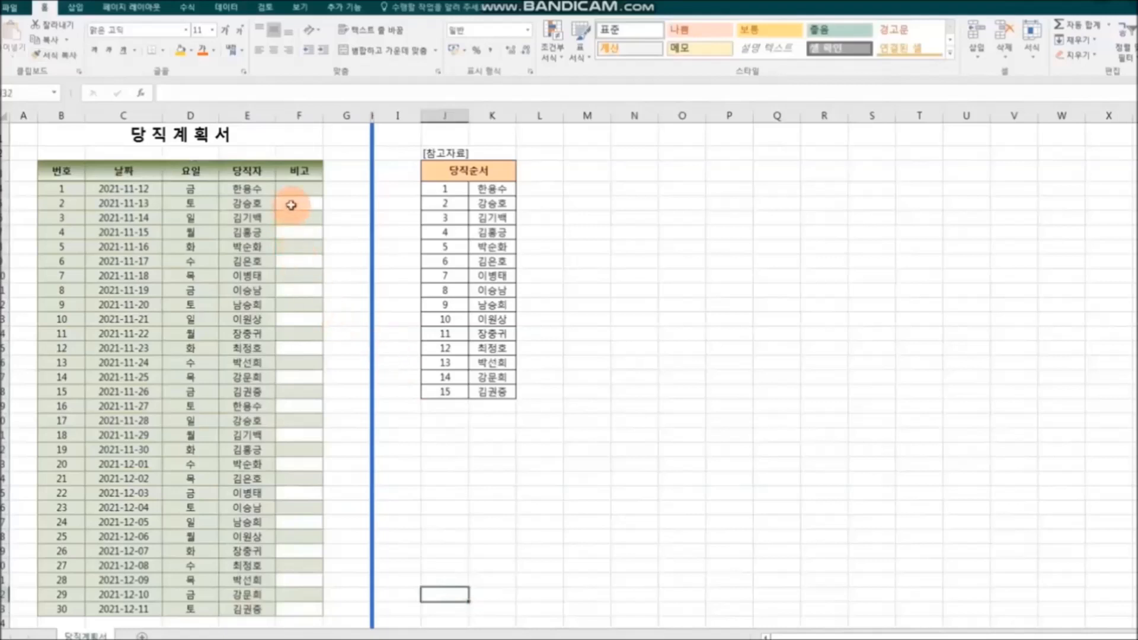
Fill the second data row of the roster, B5:F5, with white
left_click_drag(59, 204, 293, 203)
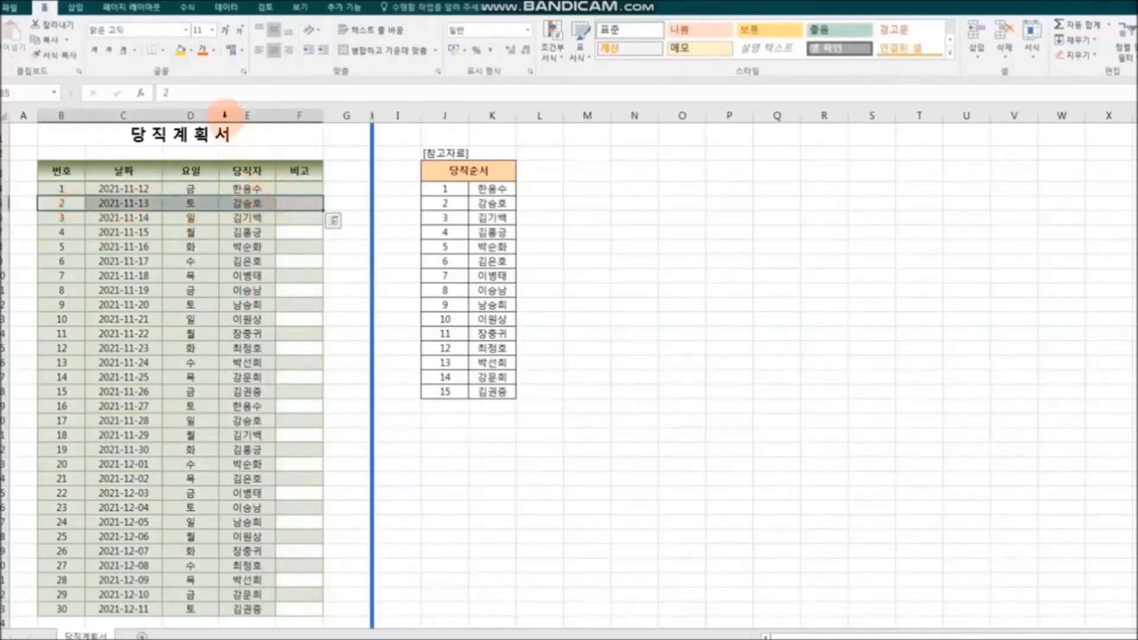
left_click(189, 51)
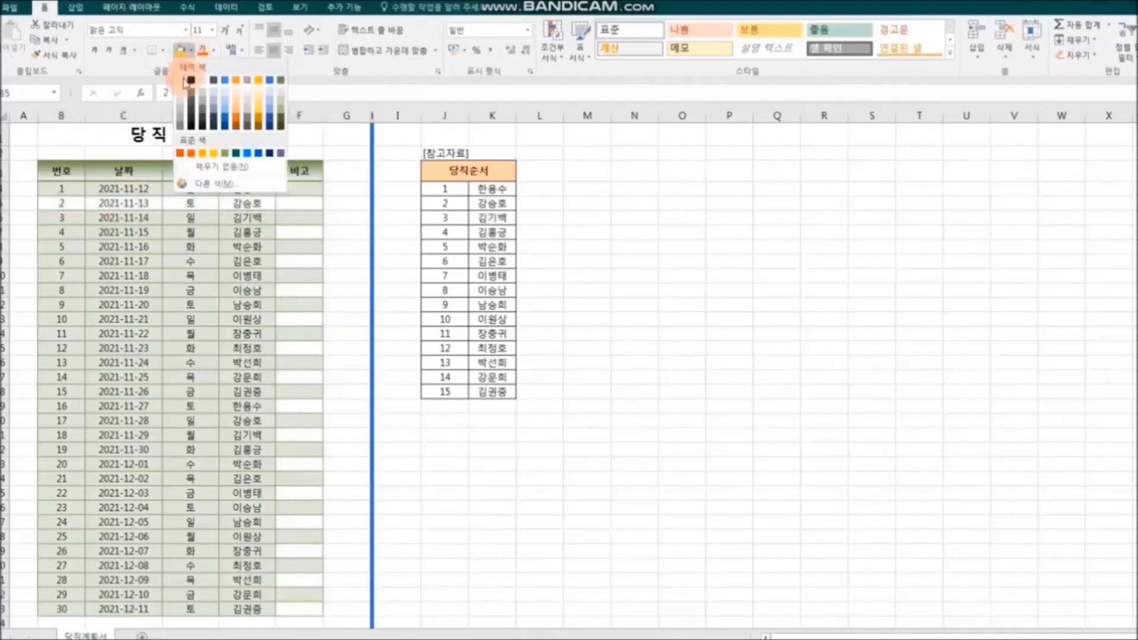
left_click(182, 80)
left_click(709, 292)
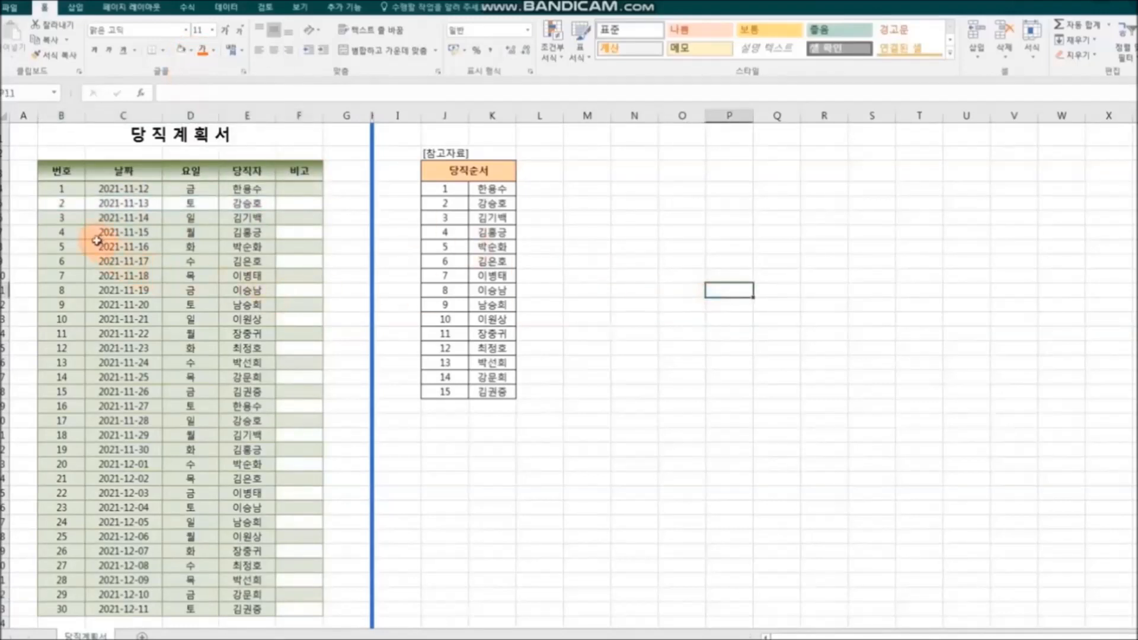
Copy the formatting of B4:F5 onto B6:F33 to alternate the row shading through the whole roster
left_click_drag(58, 196, 297, 205)
left_click(55, 55)
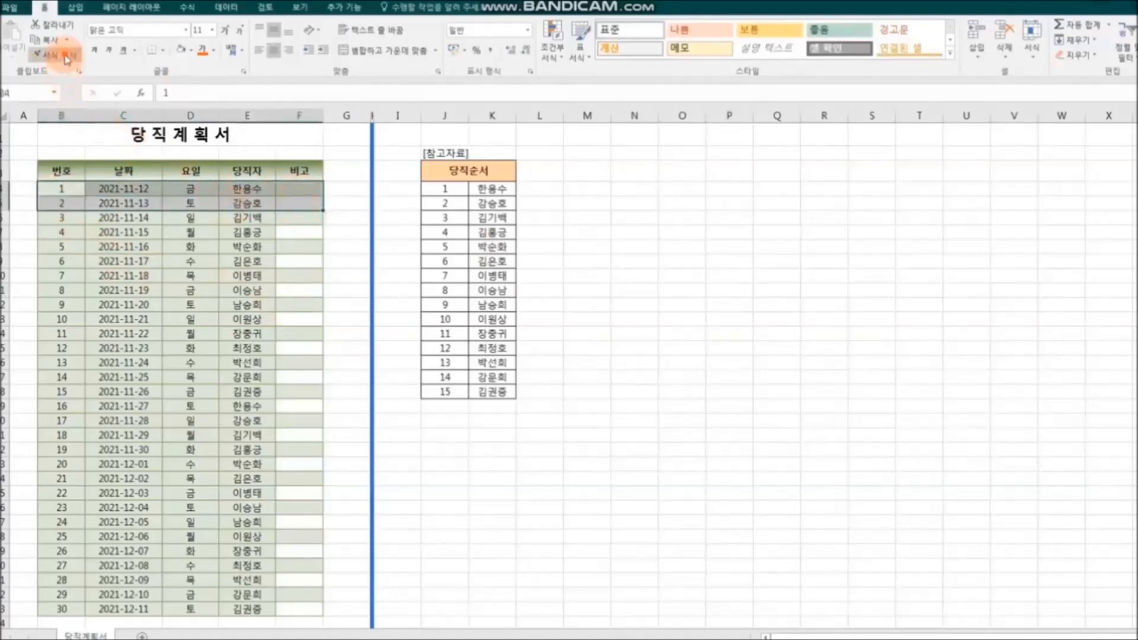
mouse_move(54, 218)
left_mouse_down()
mouse_move(275, 243)
mouse_move(304, 370)
mouse_move(306, 607)
left_mouse_up()
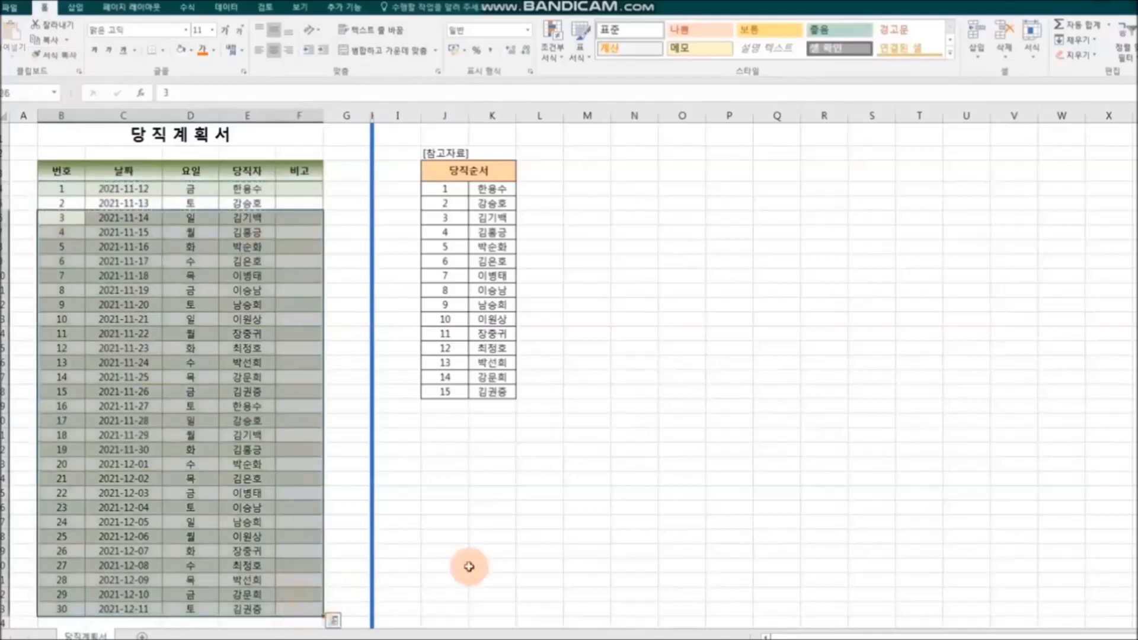
left_click(678, 535)
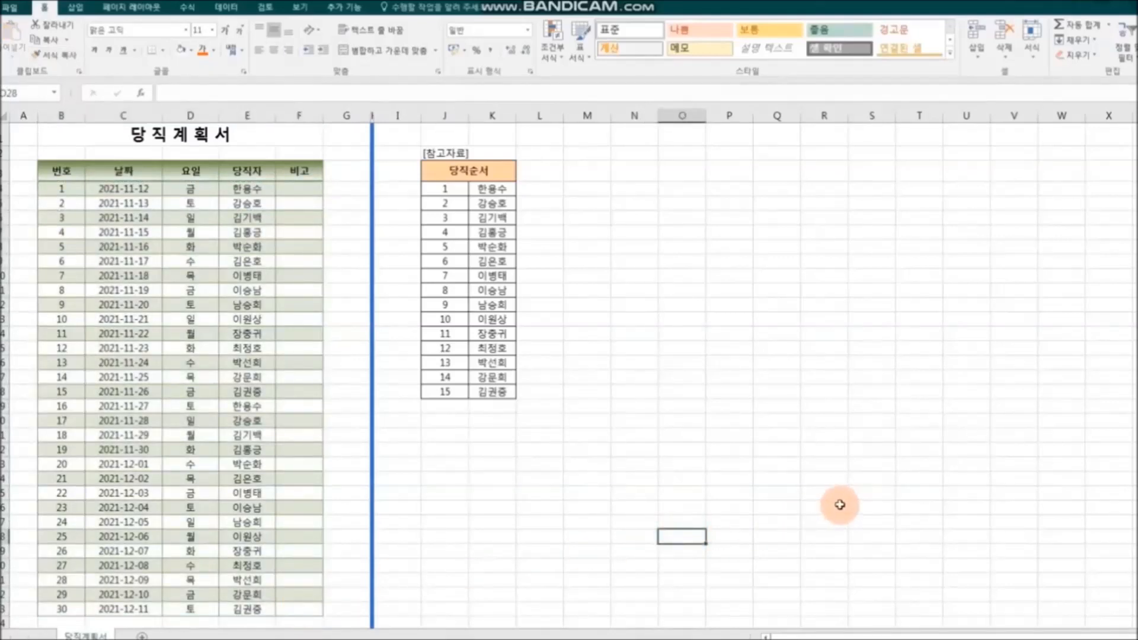